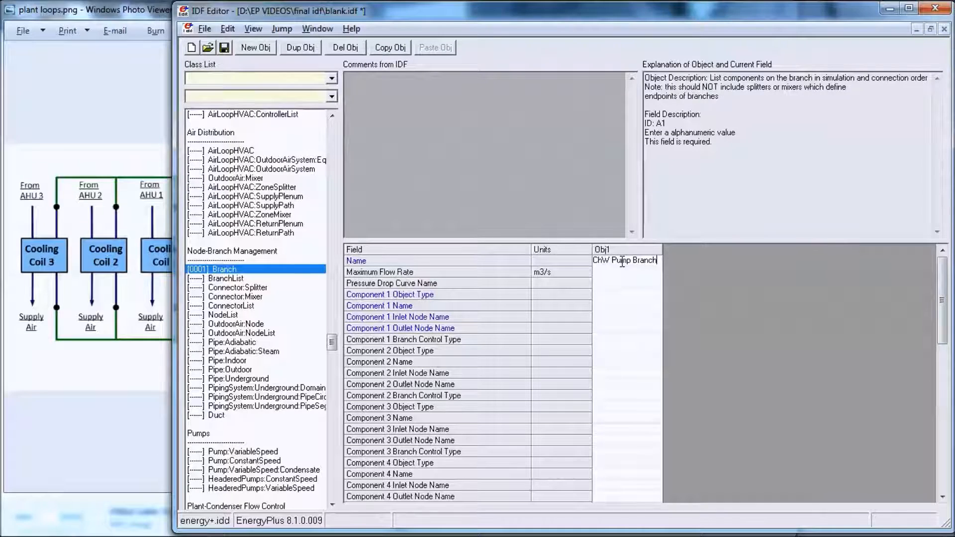
# Step: Set the maximum flow rate of the ChW Pump Branch to autosize
pyautogui.click(651, 273)
pyautogui.click(655, 273)
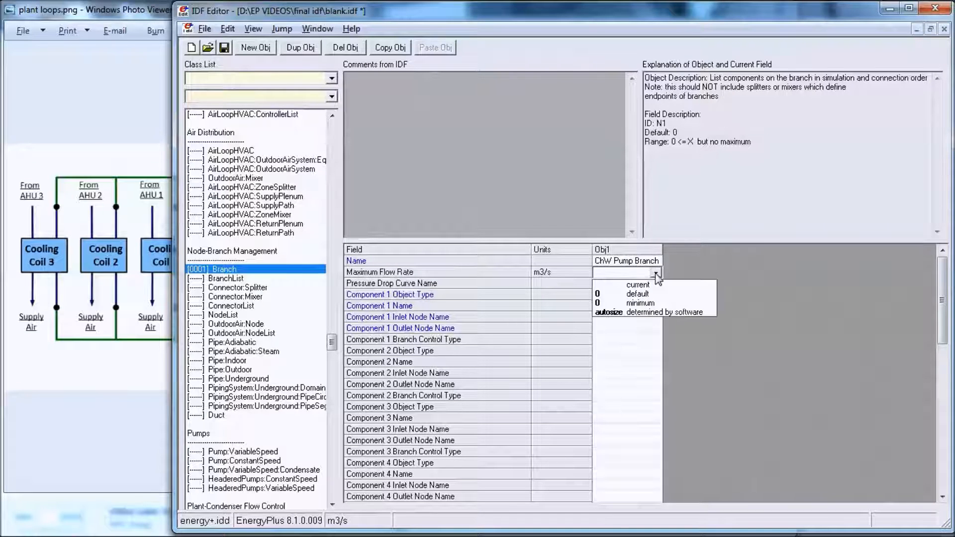
pyautogui.click(640, 313)
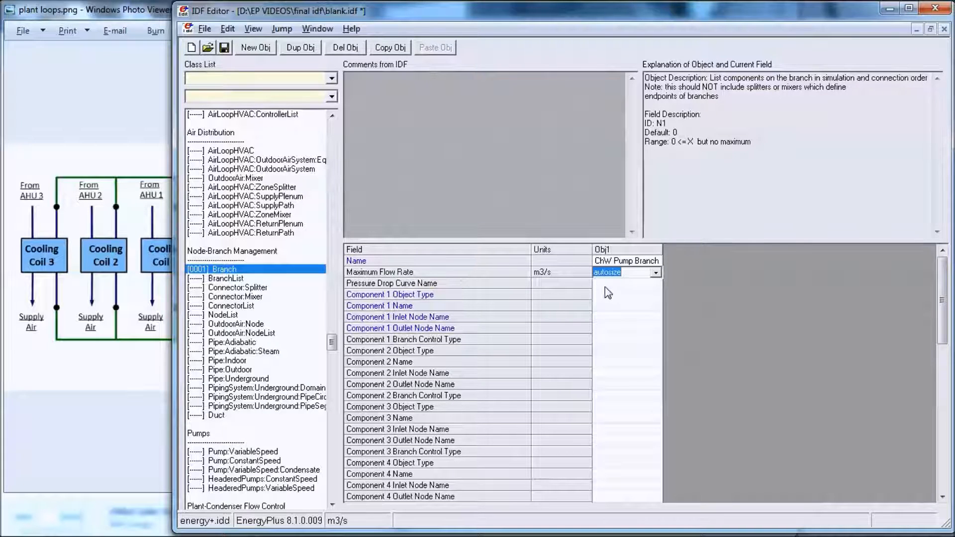
# Step: Enter Pump:VariableSpeed as the branch's Component 1 Object Type and widen the object column to fit it
pyautogui.click(616, 295)
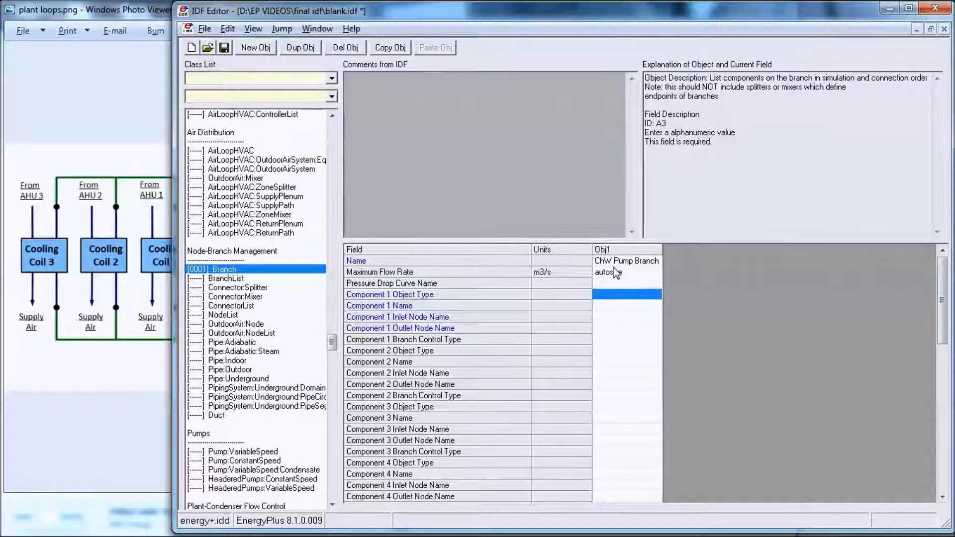
pyautogui.click(622, 296)
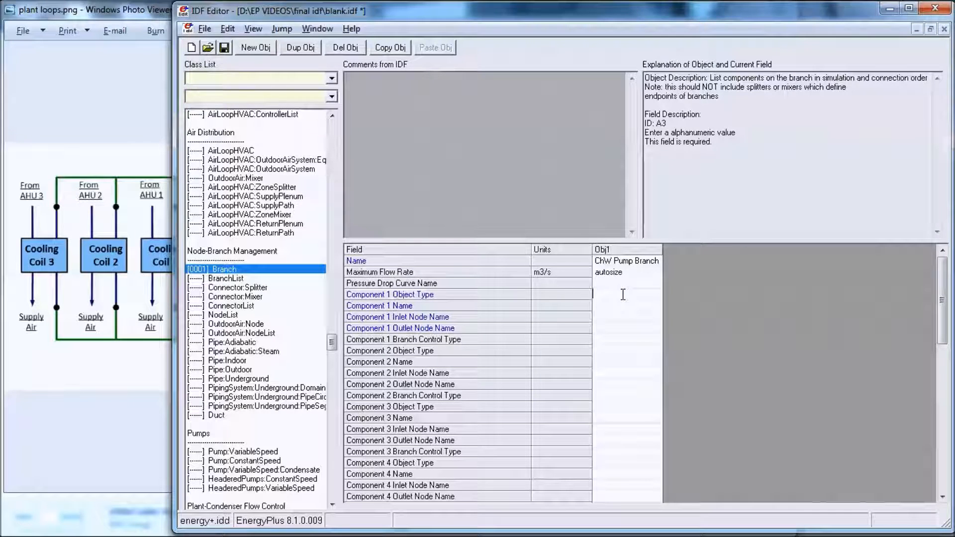
pyautogui.write('Pump:variableSpeed')
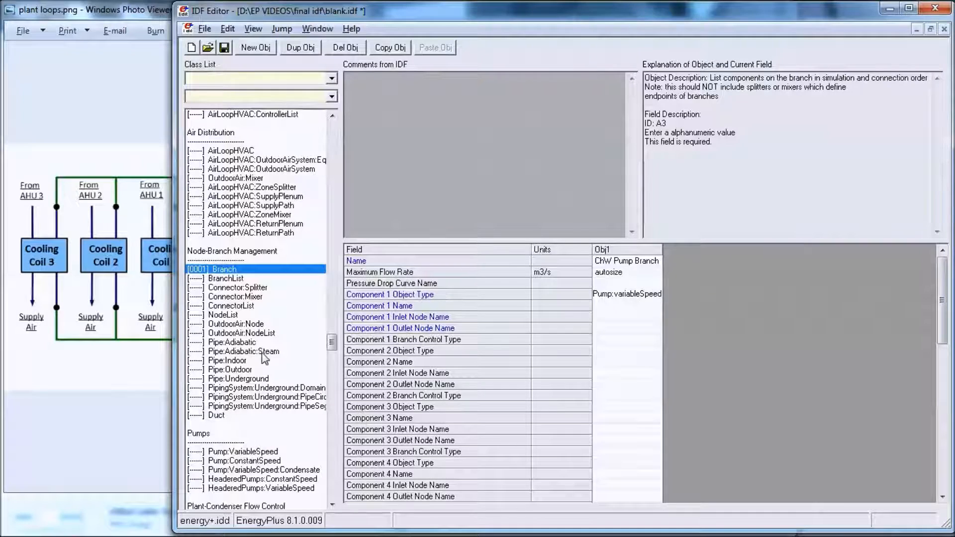
pyautogui.click(620, 296)
pyautogui.press('BackSpace')
pyautogui.write('V')
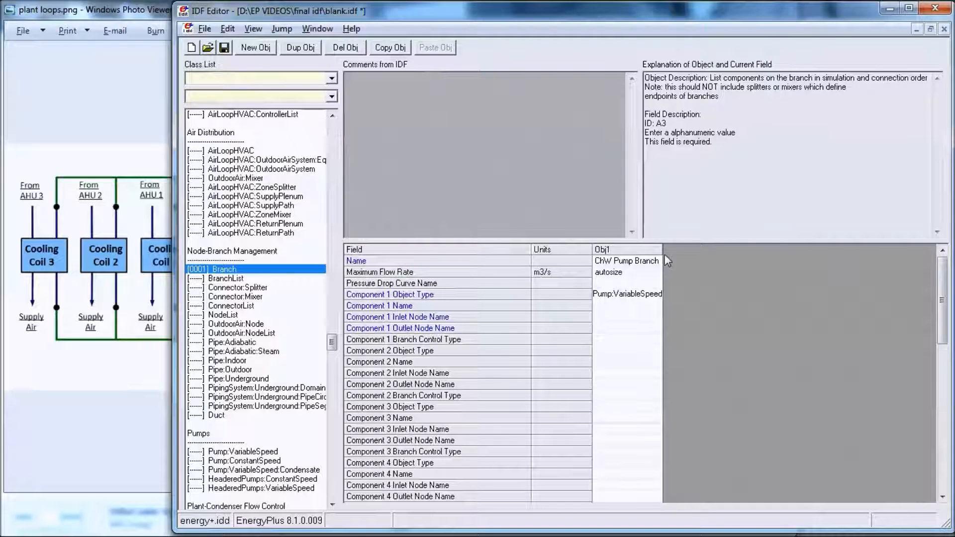
pyautogui.moveTo(663, 249); pyautogui.dragTo(700, 250)
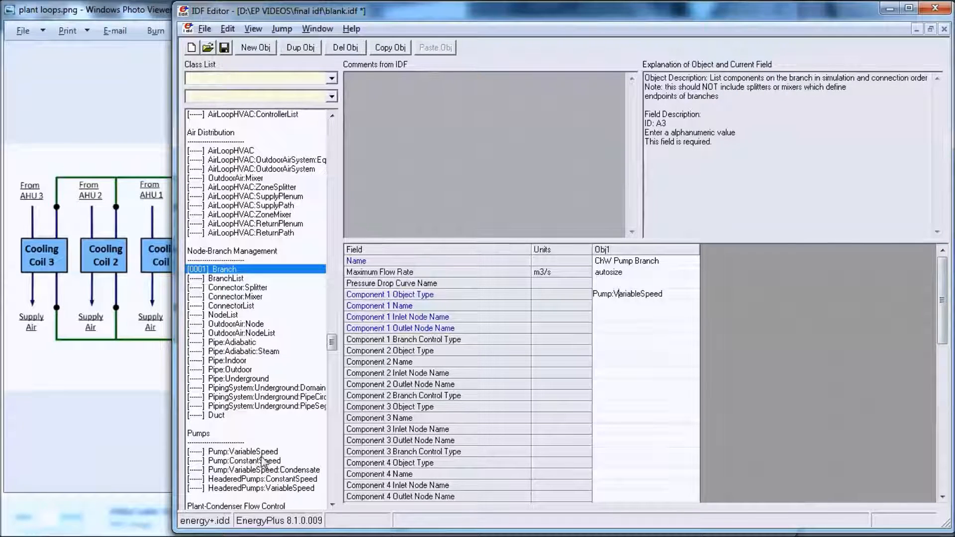
# Step: Name the branch's Component 1 ChW Supply Pump
pyautogui.click(652, 306)
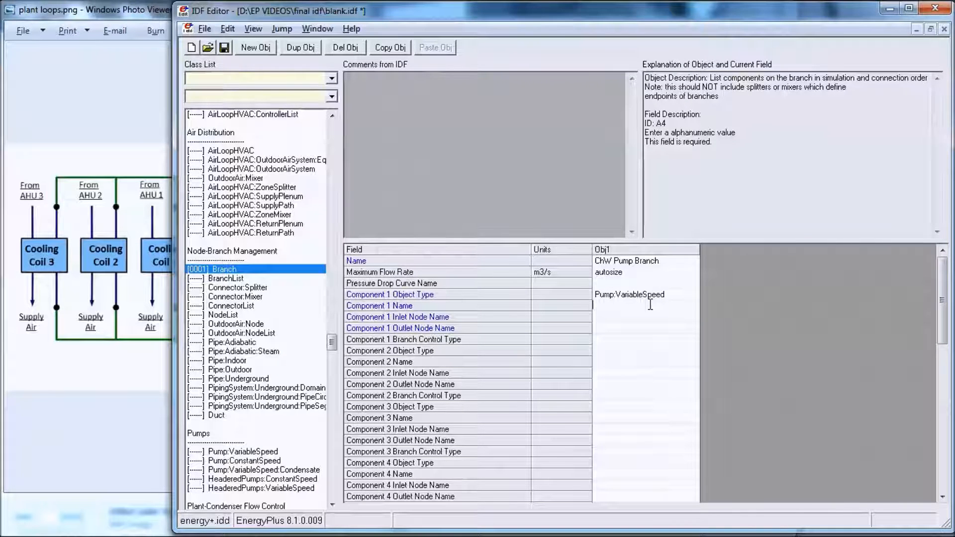
pyautogui.write('Ch')
pyautogui.write('w')
pyautogui.write('W')
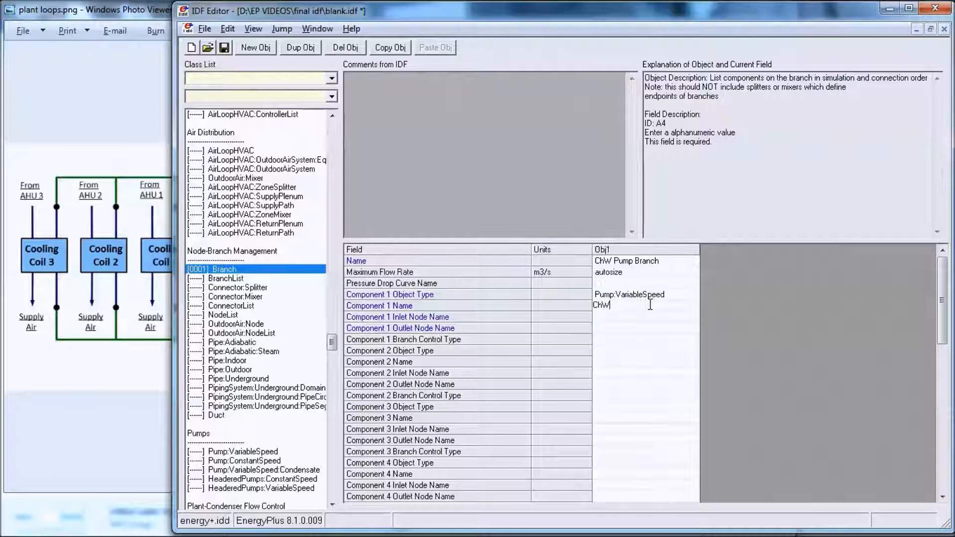
pyautogui.write(' Supply pu')
pyautogui.press('BackSpace')
pyautogui.press('BackSpace')
pyautogui.write('Pump')
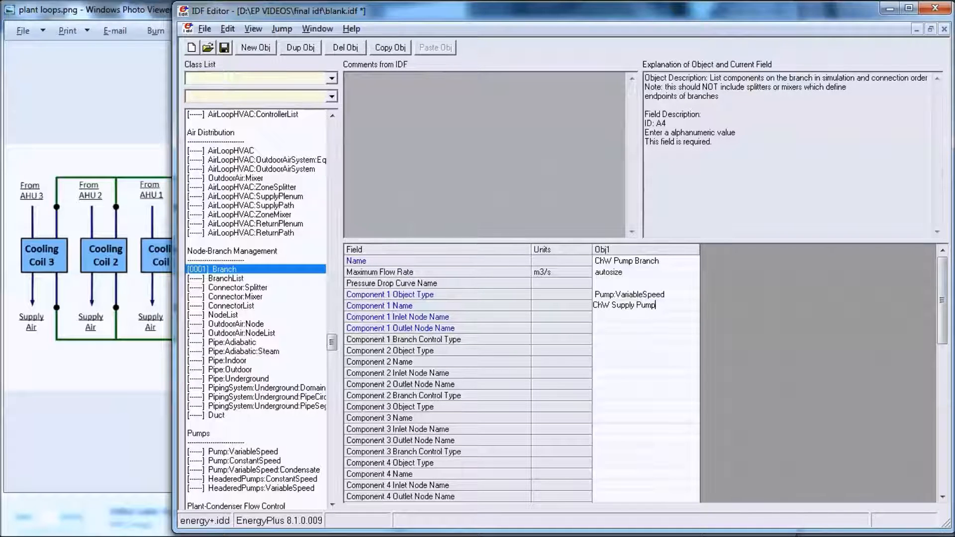
pyautogui.press('Return')
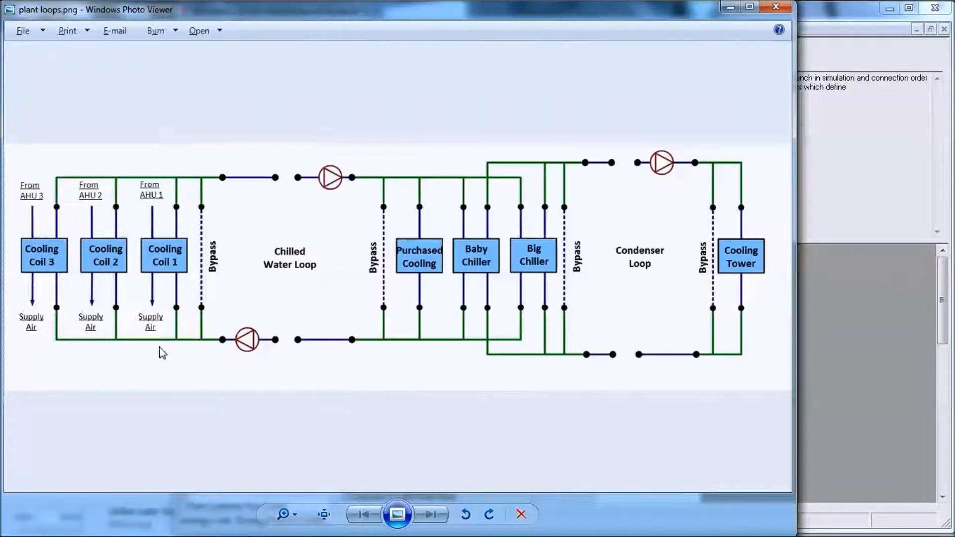
# Step: Consult the plant loops diagram in Windows Photo Viewer, then set the branch's Component 1 inlet node to ChW Supply Inlet Node in IDF Editor
pyautogui.click(162, 350)
pyautogui.click(903, 389)
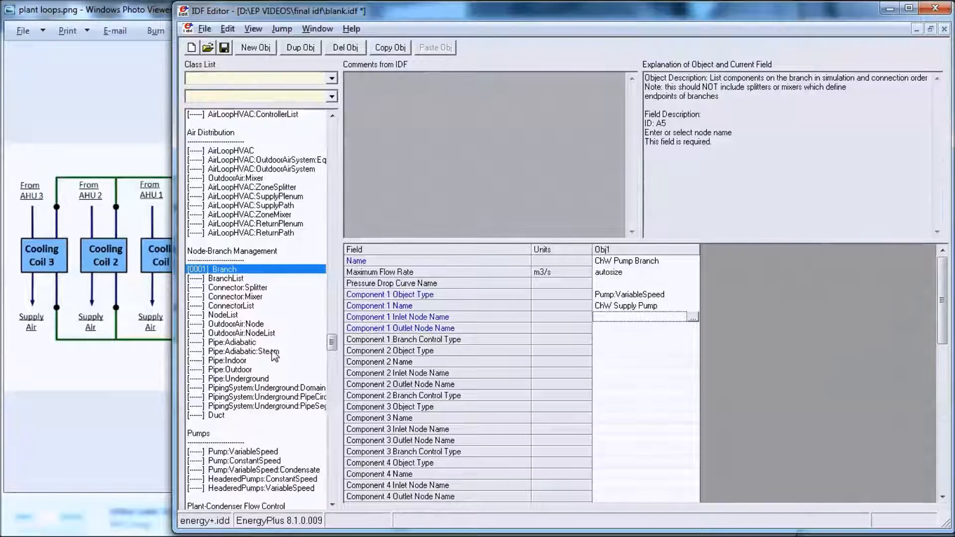
pyautogui.hotkey('alt', 'Tab')
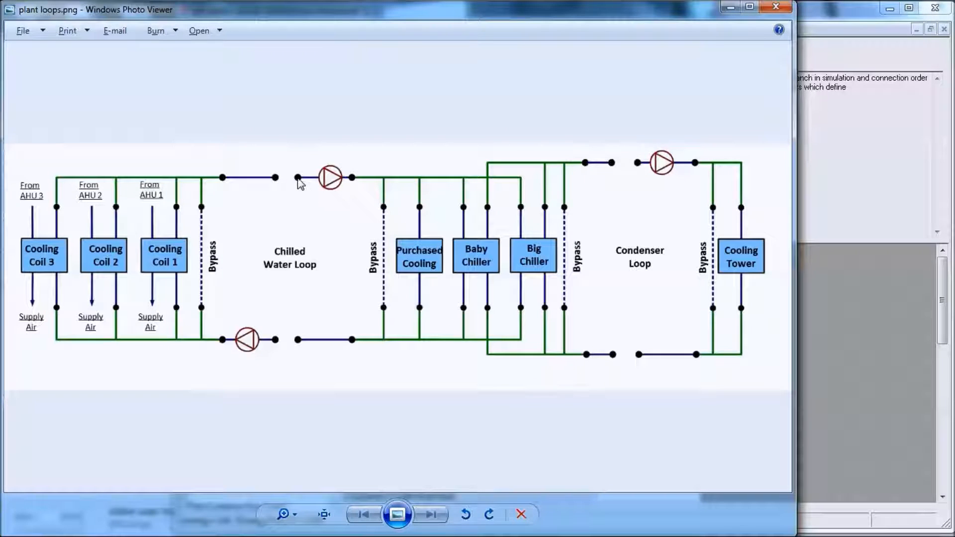
pyautogui.click(858, 321)
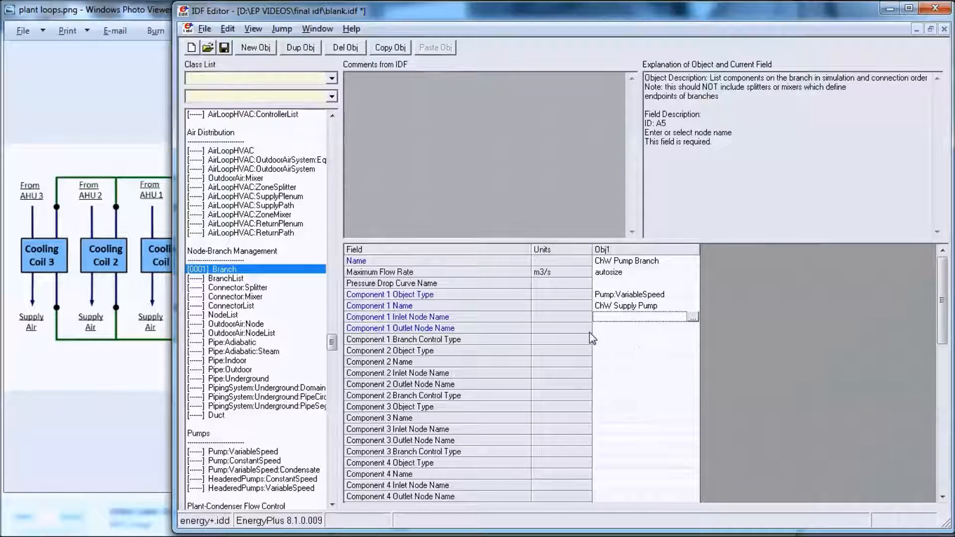
pyautogui.doubleClick(624, 319)
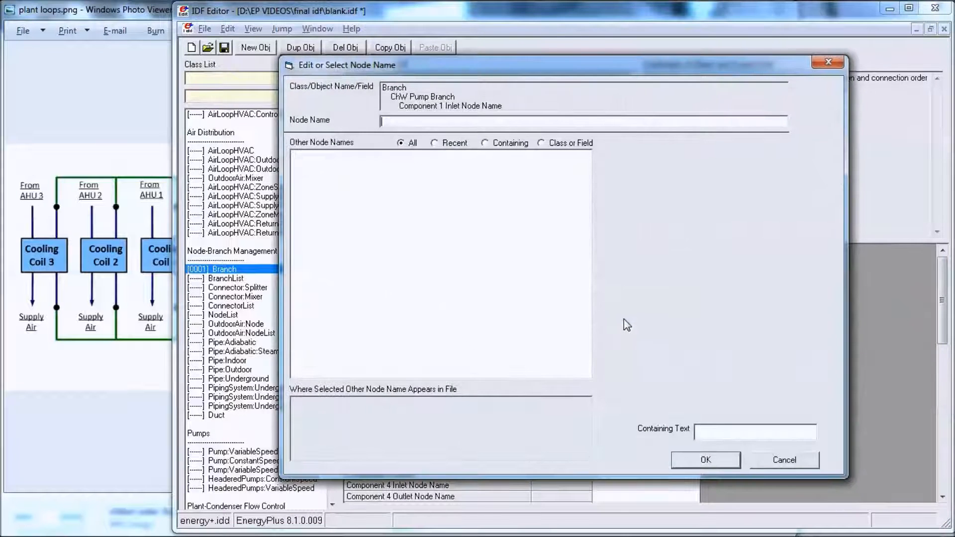
pyautogui.write('ChW Supply Inlet Node')
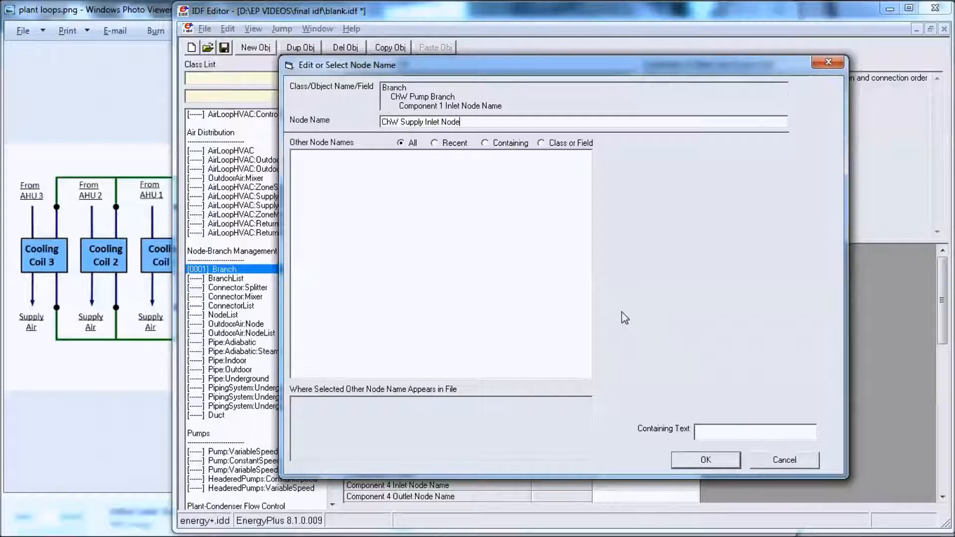
pyautogui.press('Return')
# Step: Set the branch's Component 1 outlet node name to ChW Supply Pump Outlet Node
pyautogui.click(642, 329)
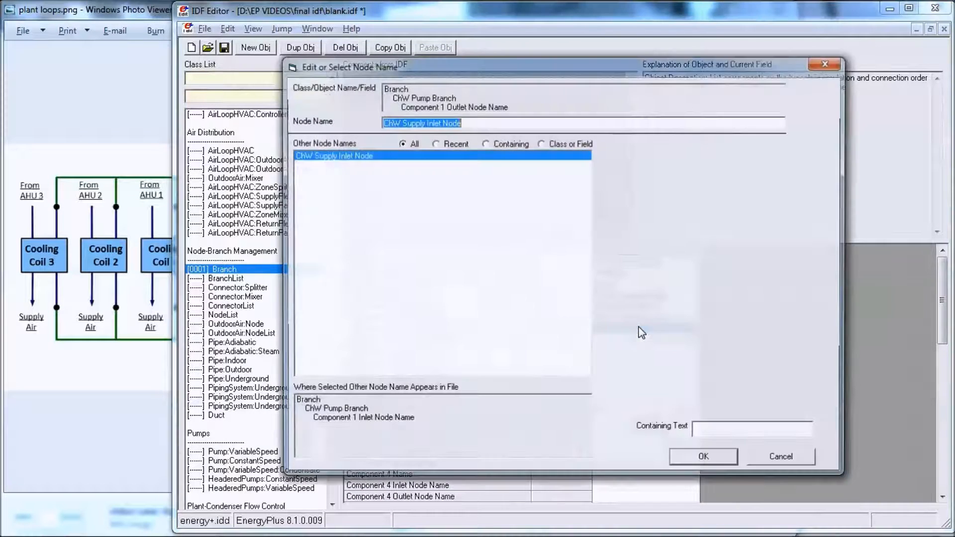
pyautogui.write('C')
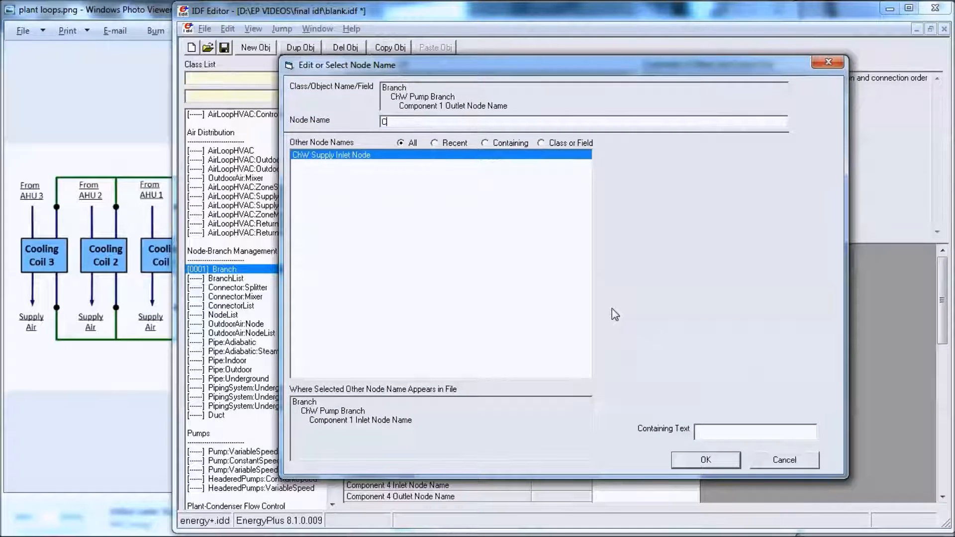
pyautogui.write('hW Supply Pump ')
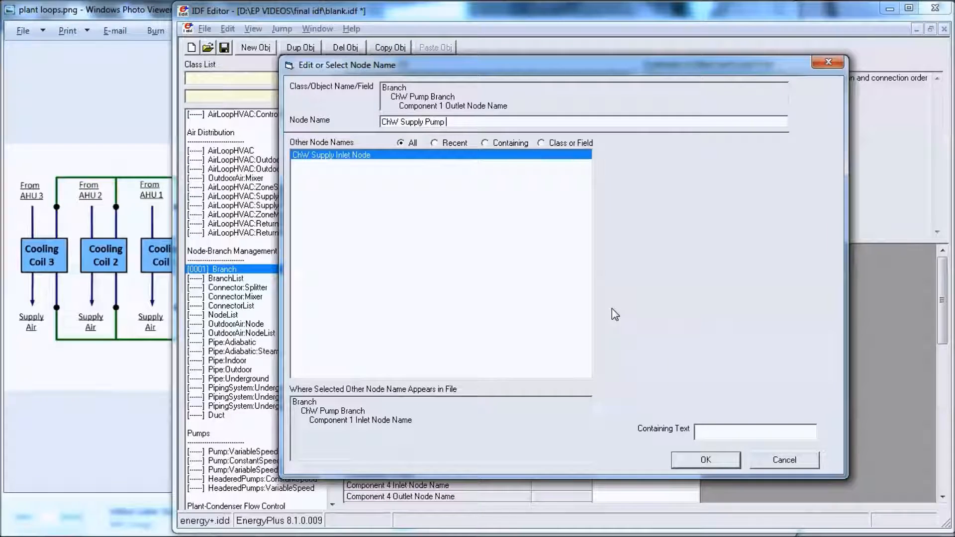
pyautogui.write('Outlet Node')
pyautogui.press('Return')
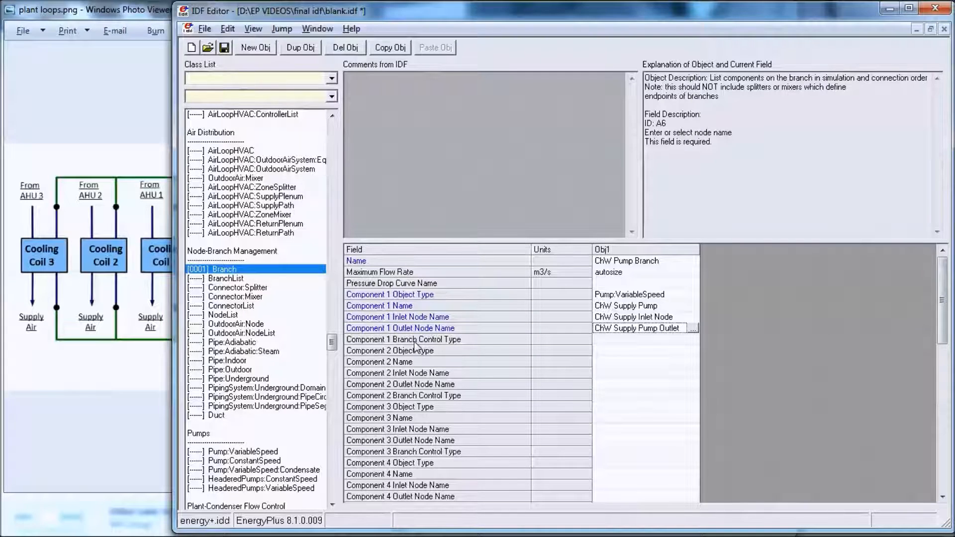
pyautogui.click(631, 339)
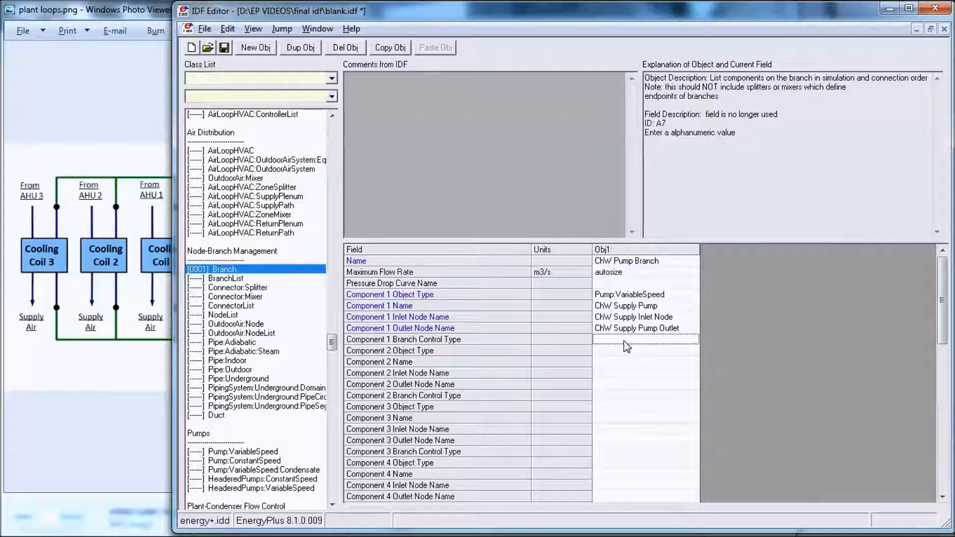
# Step: Copy the branch's component name and create a new Pump:VariableSpeed object named ChW Supply Pump
pyautogui.click(639, 297)
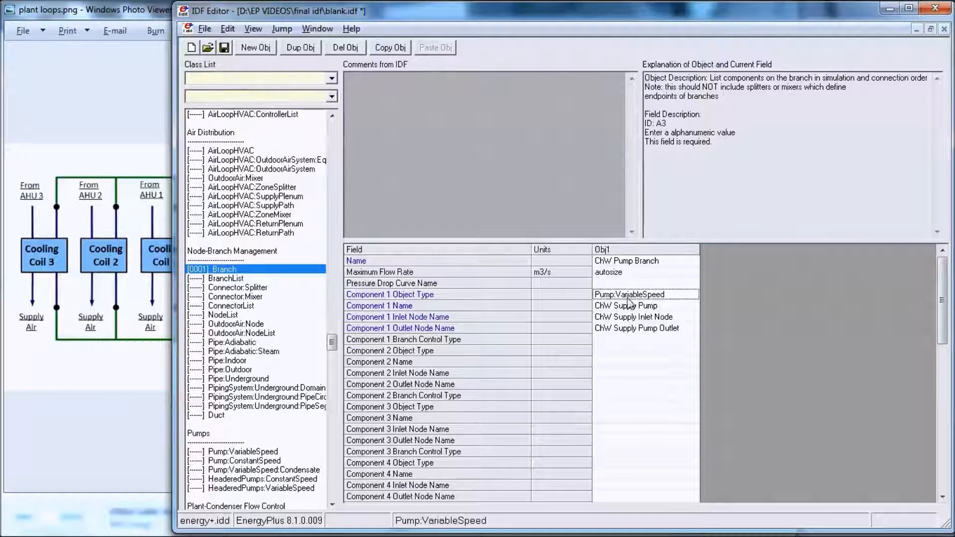
pyautogui.click(664, 309)
pyautogui.click(664, 309)
pyautogui.moveTo(666, 308); pyautogui.dragTo(576, 308)
pyautogui.hotkey('ctrl', 'c')
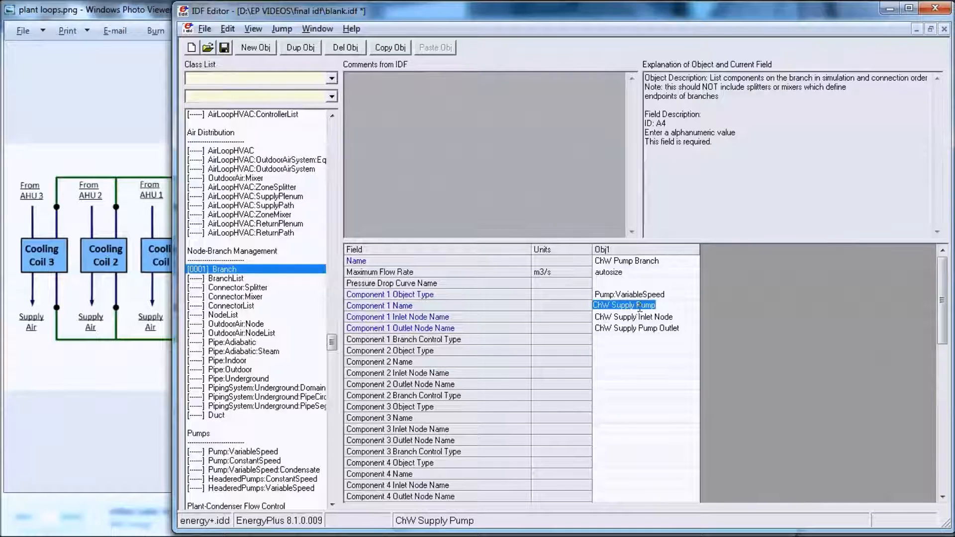
pyautogui.click(264, 451)
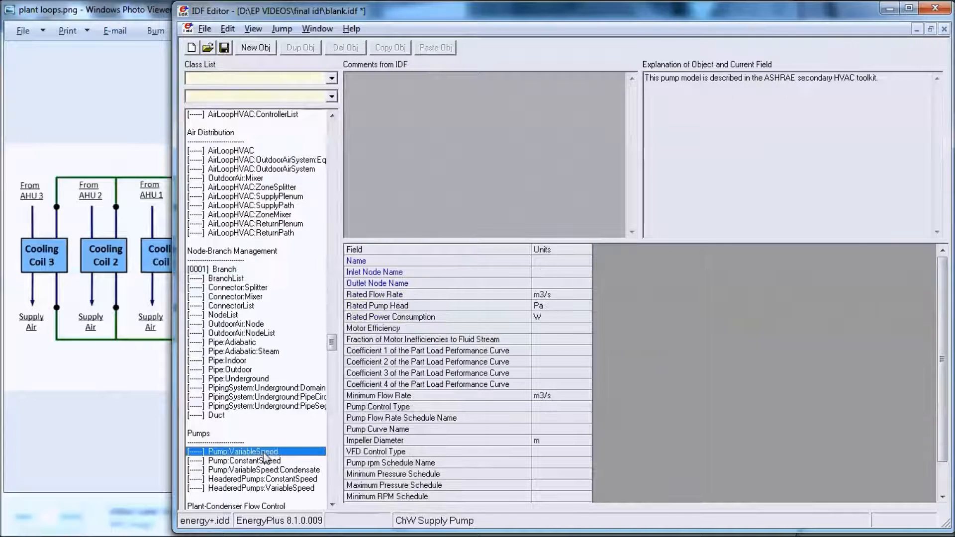
pyautogui.click(256, 48)
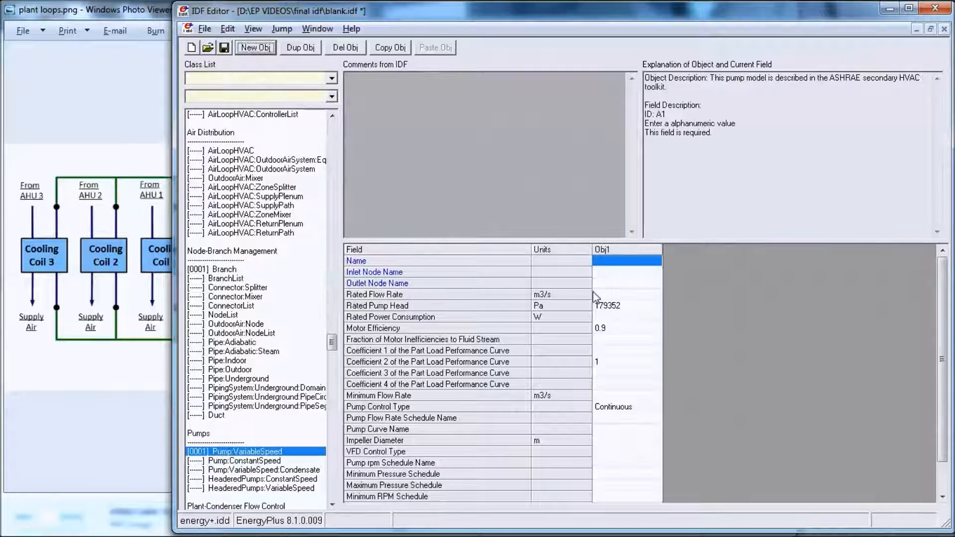
pyautogui.hotkey('ctrl', 'v')
# Step: Assign ChW Supply Inlet Node as the pump's inlet node and ChW Supply Pump Outlet Node as its outlet node
pyautogui.click(610, 273)
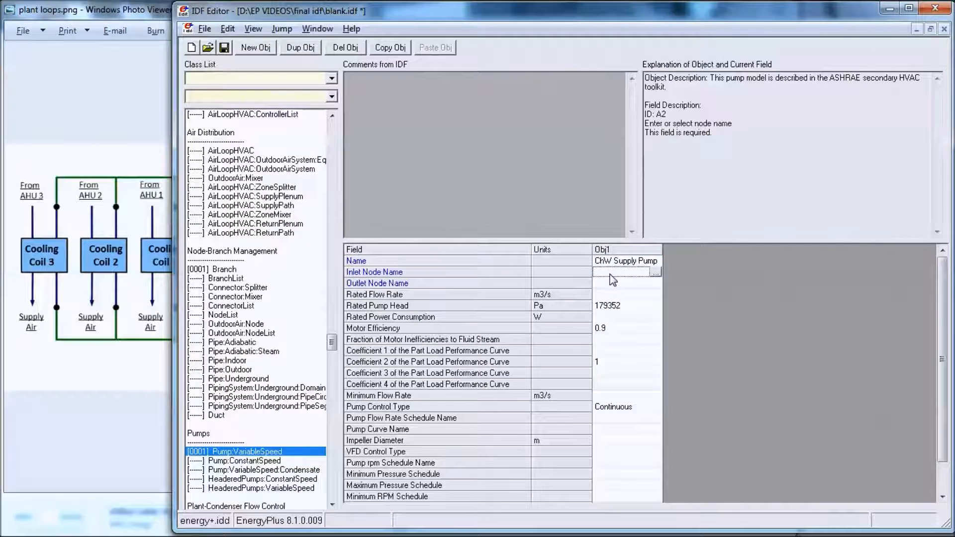
pyautogui.click(610, 273)
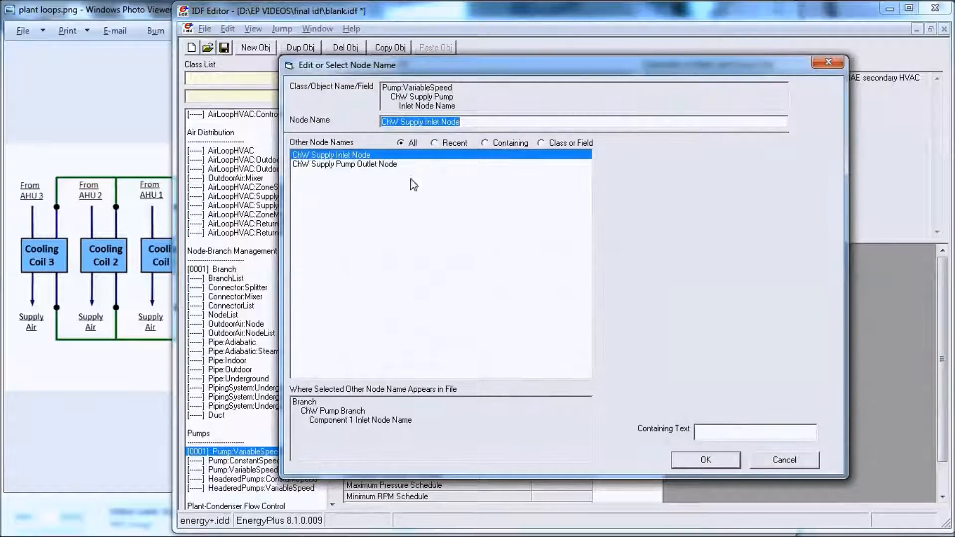
pyautogui.click(697, 463)
pyautogui.doubleClick(623, 284)
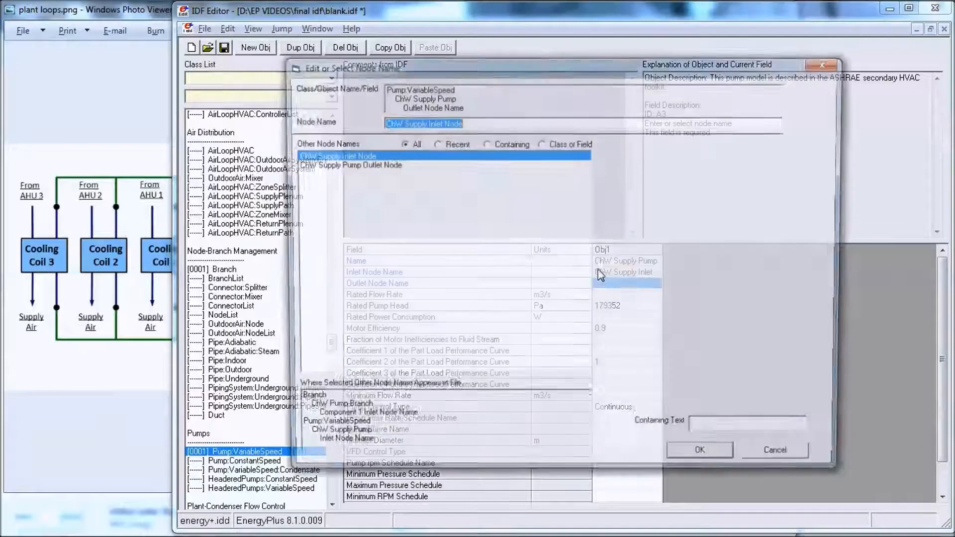
pyautogui.click(368, 164)
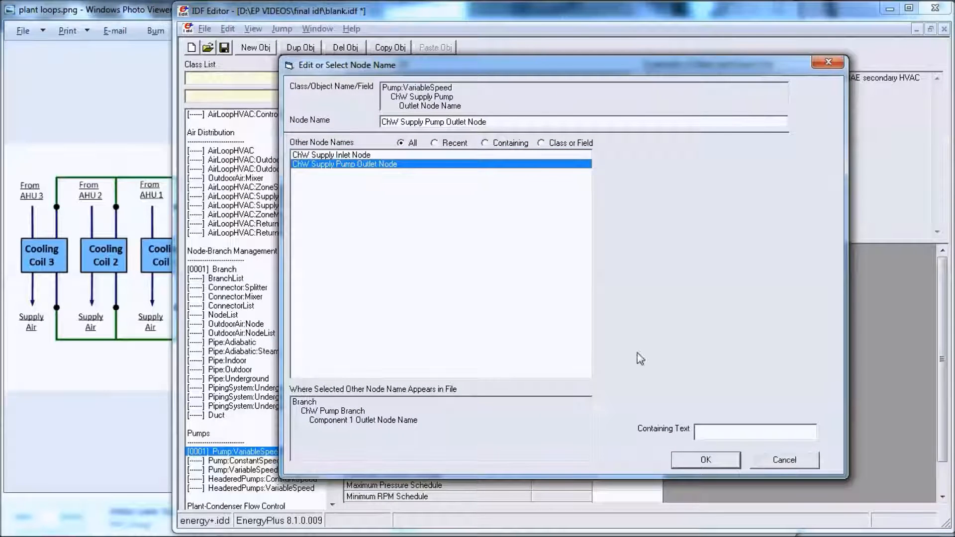
pyautogui.click(701, 463)
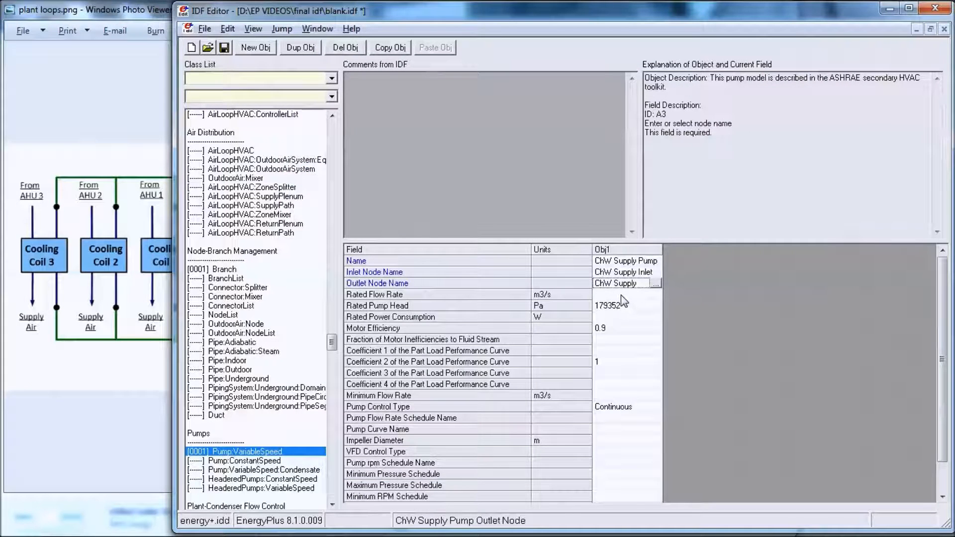
# Step: Set the pump's rated flow rate and rated power consumption to autosize
pyautogui.click(621, 295)
pyautogui.click(632, 318)
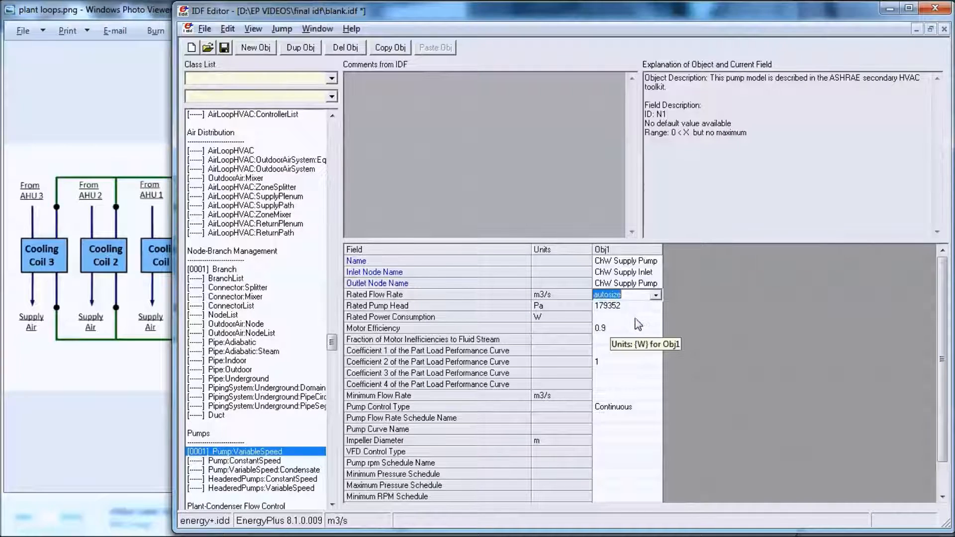
pyautogui.click(616, 319)
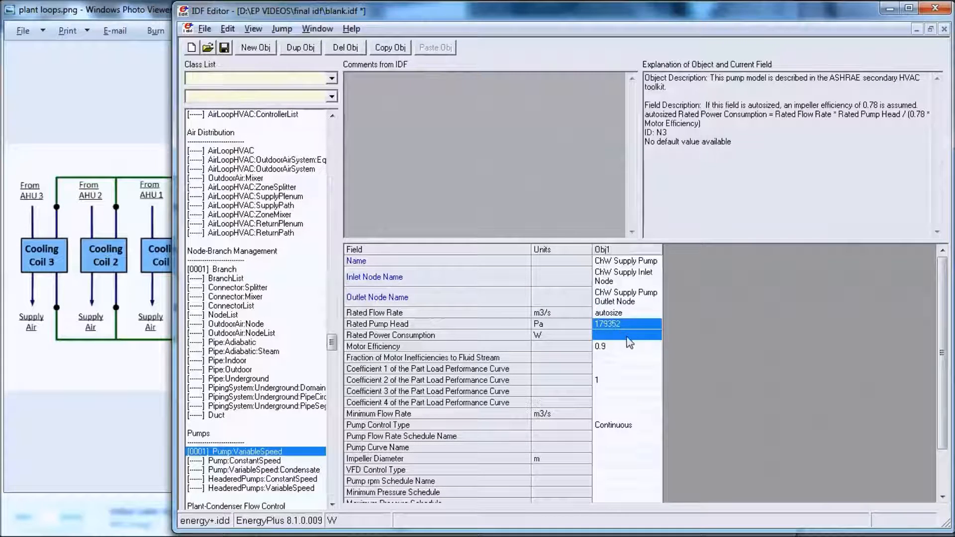
pyautogui.click(628, 336)
pyautogui.click(668, 351)
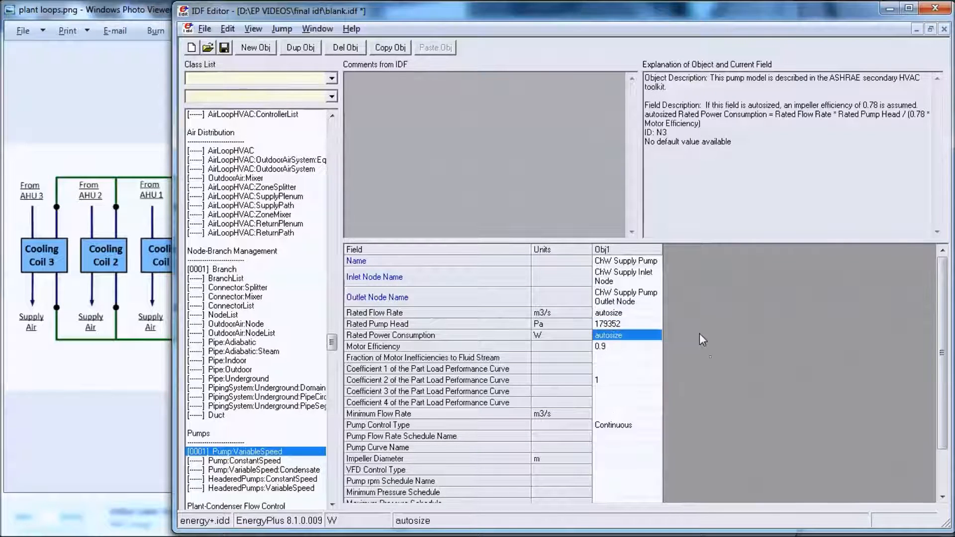
# Step: Turn off word wrap in the field grid and set the pump's Fraction of Motor Inefficiencies to Fluid Stream to 0
pyautogui.click(253, 30)
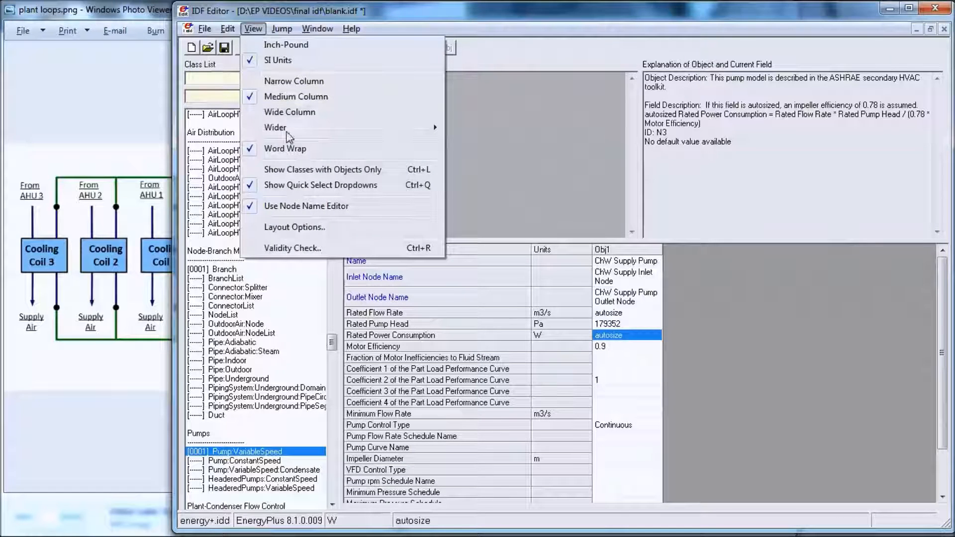
pyautogui.click(284, 148)
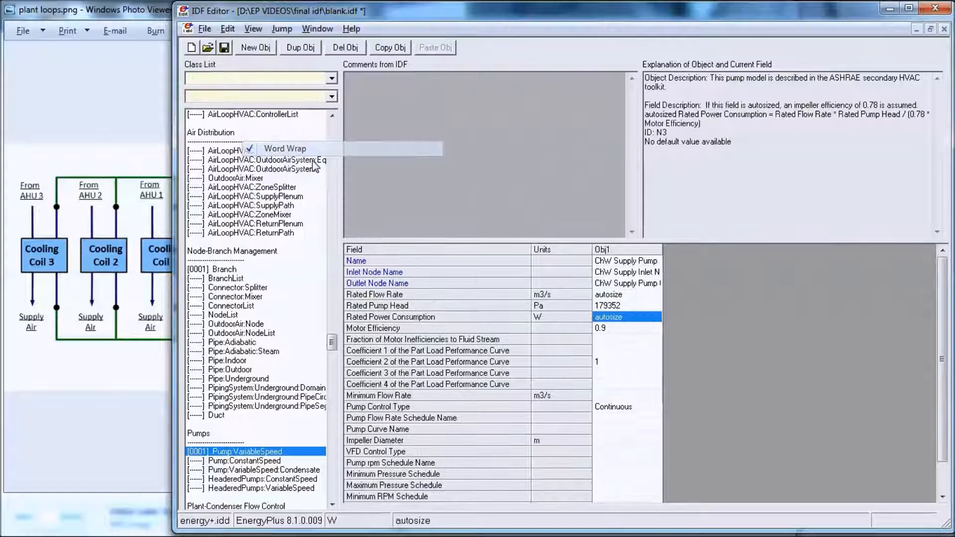
pyautogui.click(615, 341)
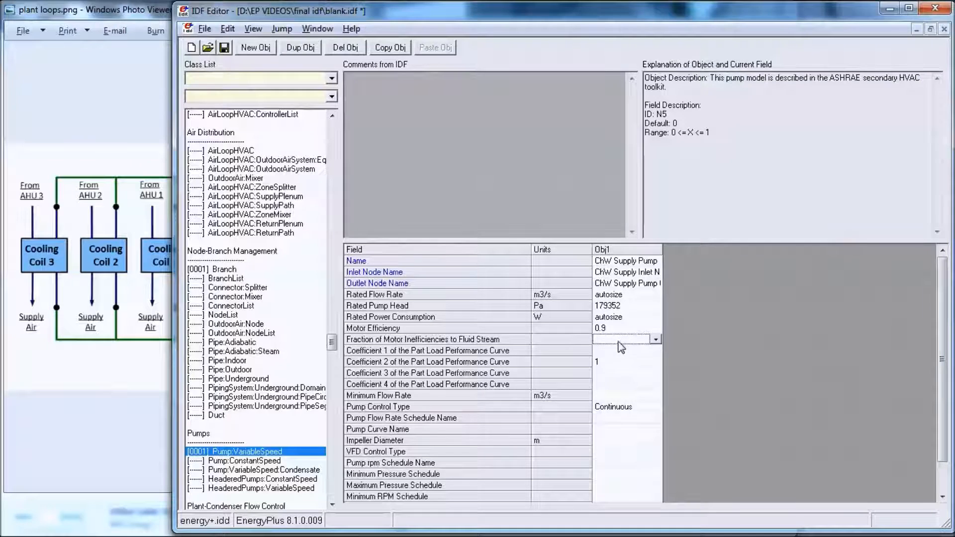
pyautogui.click(657, 340)
pyautogui.click(657, 340)
pyautogui.click(688, 339)
pyautogui.click(635, 350)
pyautogui.click(633, 340)
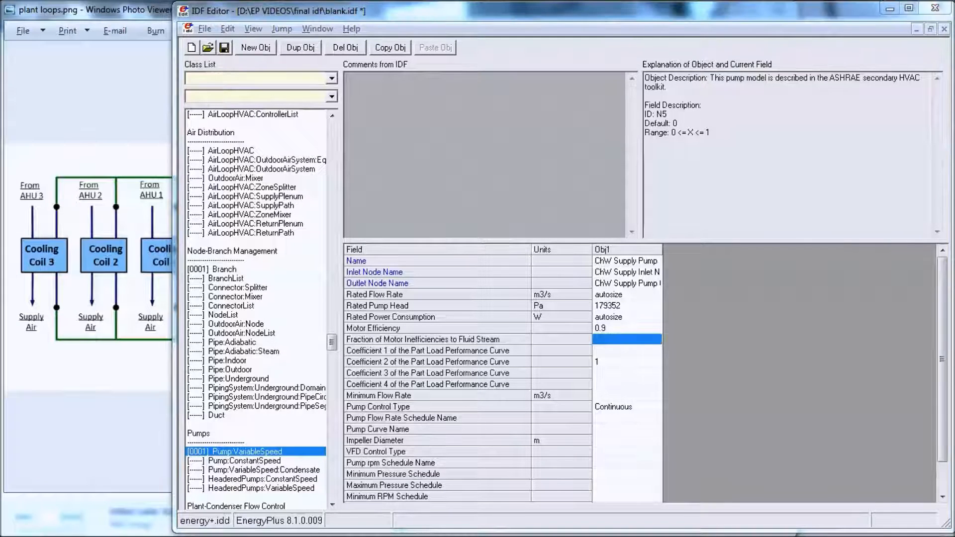
pyautogui.click(608, 343)
pyautogui.click(608, 343)
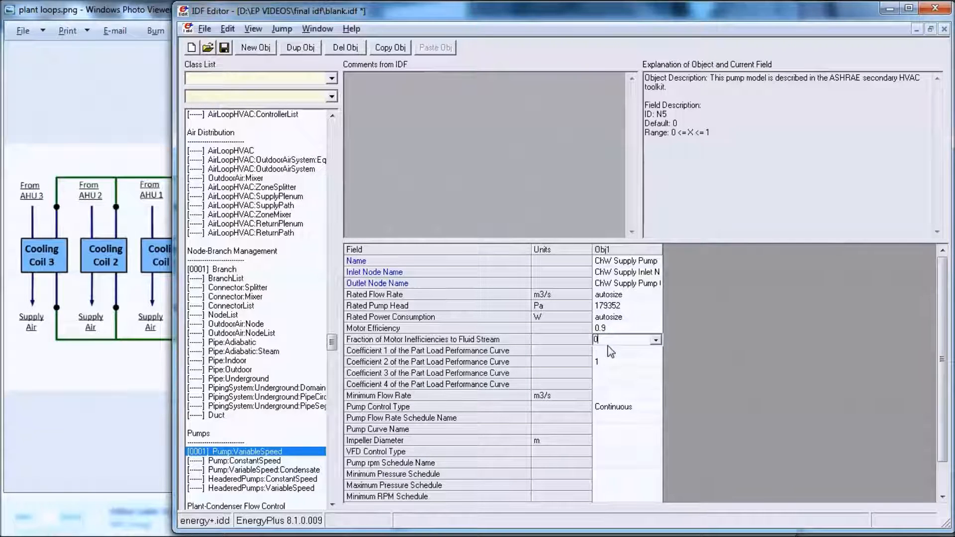
# Step: Set the pump's part load performance curve coefficients 1, 3 and 4 and its minimum flow rate to 0
pyautogui.click(608, 350)
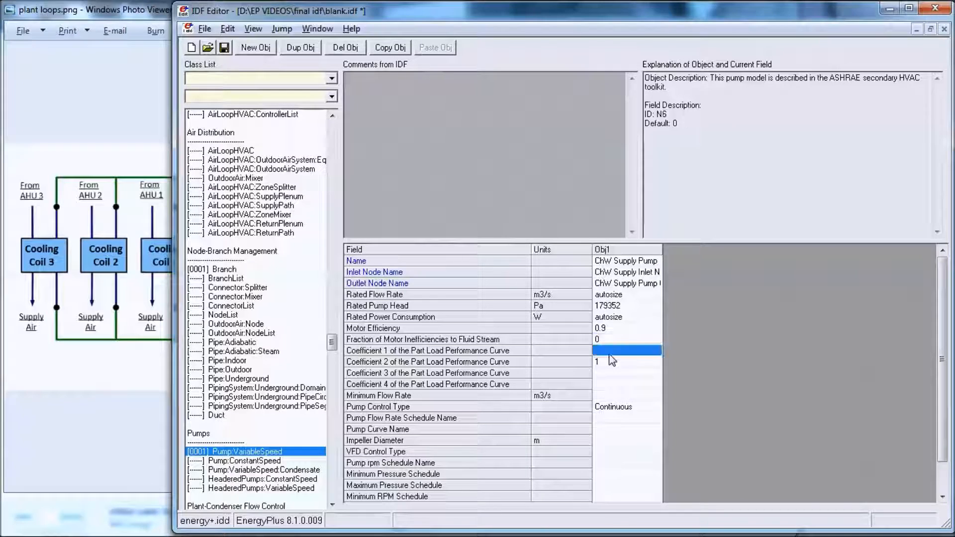
pyautogui.click(609, 355)
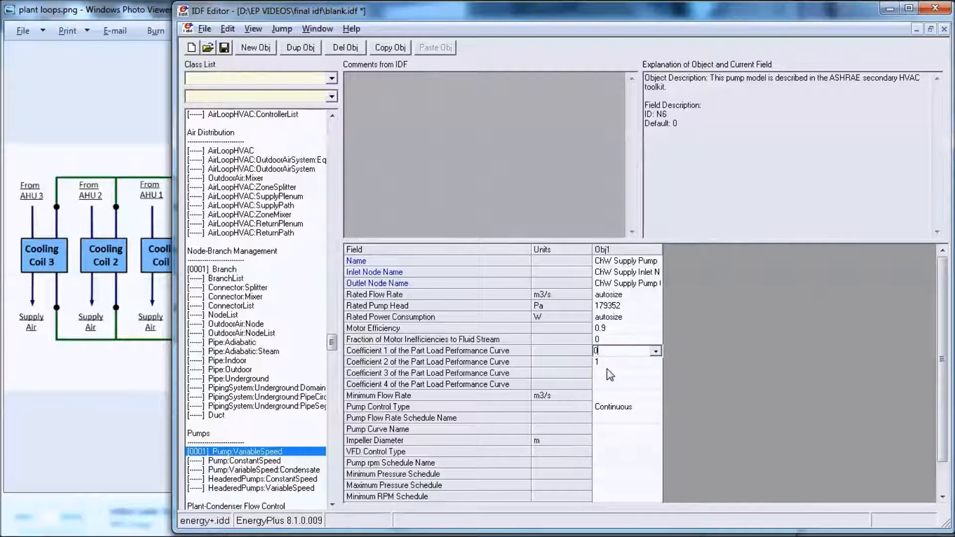
pyautogui.click(609, 375)
pyautogui.click(609, 375)
pyautogui.click(607, 386)
pyautogui.click(607, 386)
pyautogui.write('0')
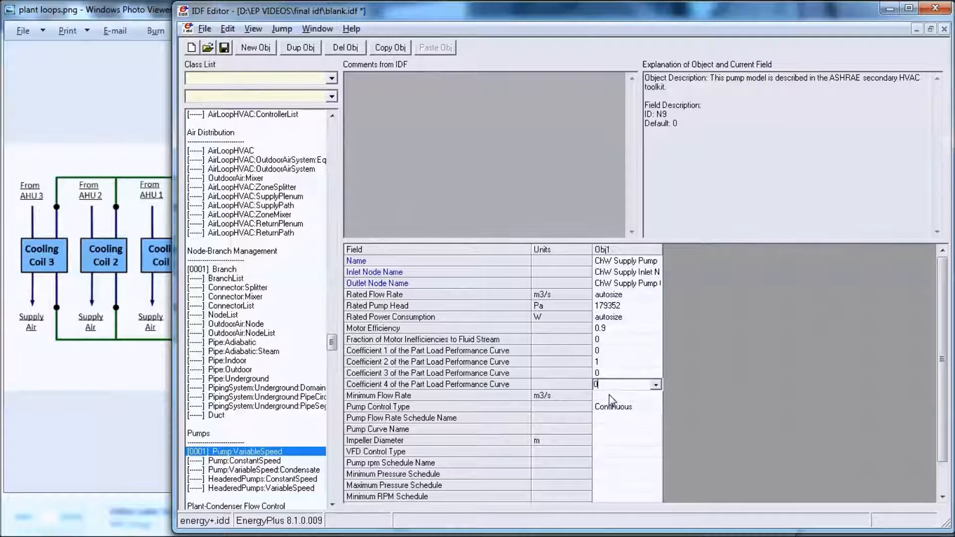
pyautogui.doubleClick(610, 397)
pyautogui.click(611, 395)
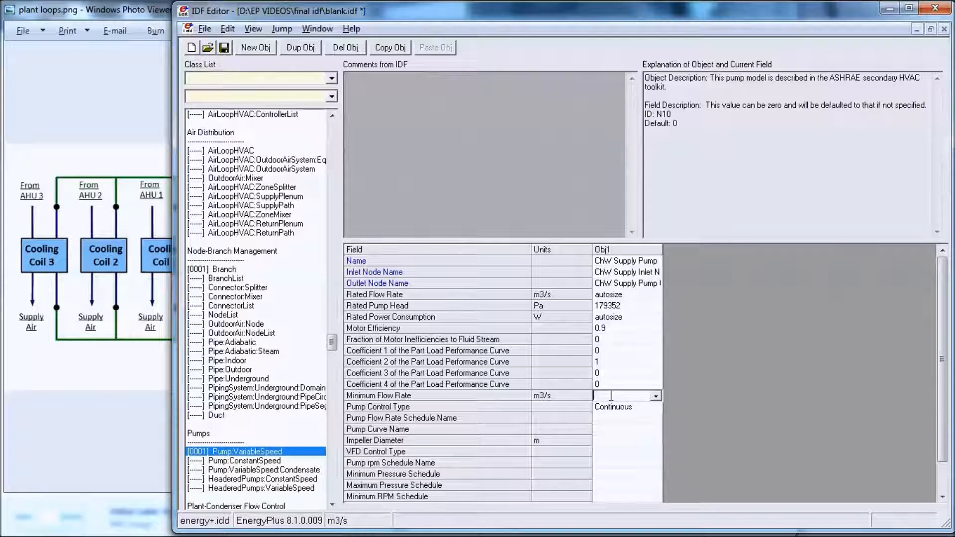
pyautogui.press('Return')
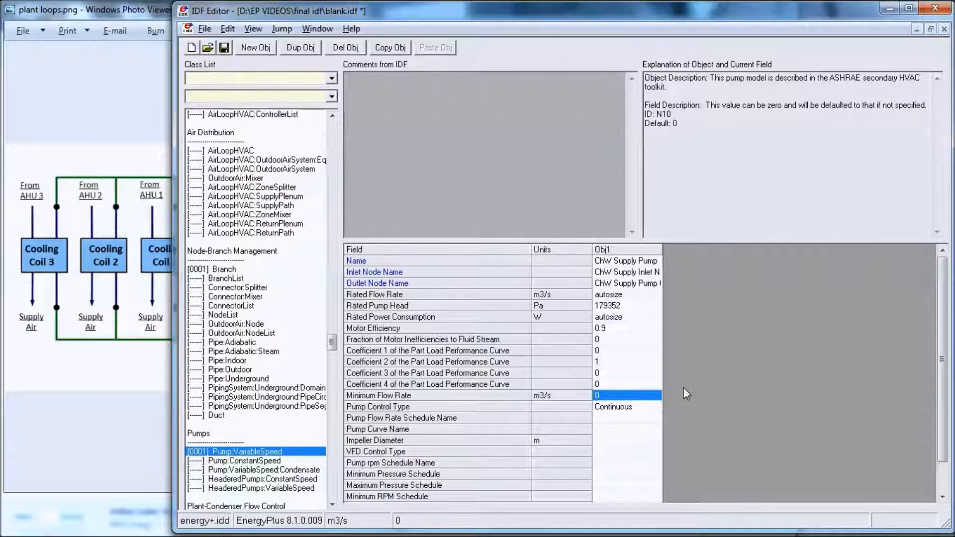
# Step: Check the plant loop diagram, and add a second Branch object named ChW Supply Bypass Branch
pyautogui.click(140, 328)
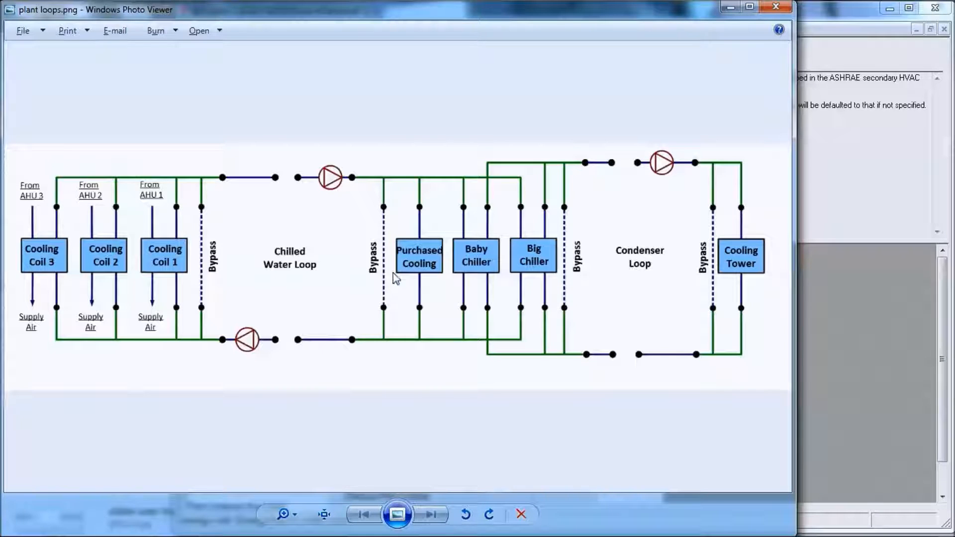
pyautogui.click(828, 341)
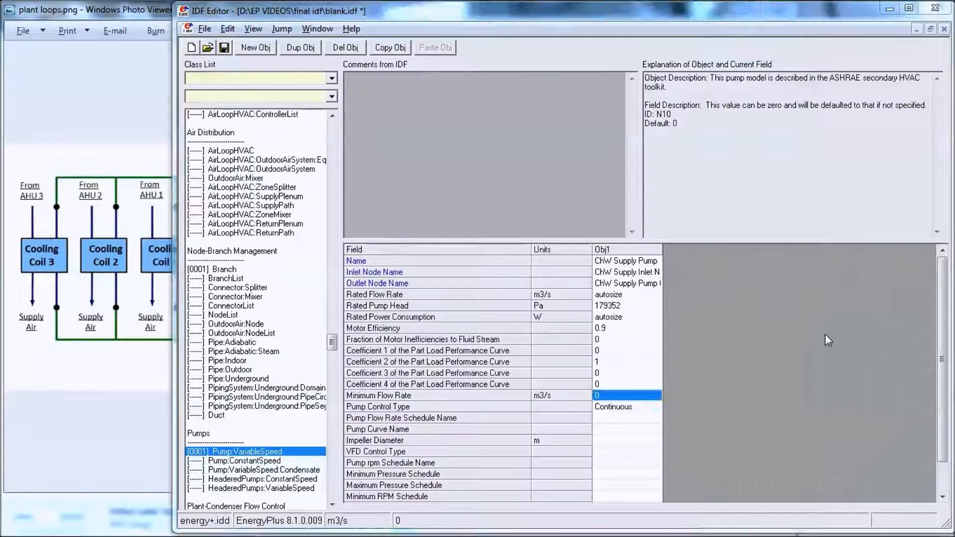
pyautogui.click(237, 270)
pyautogui.click(255, 52)
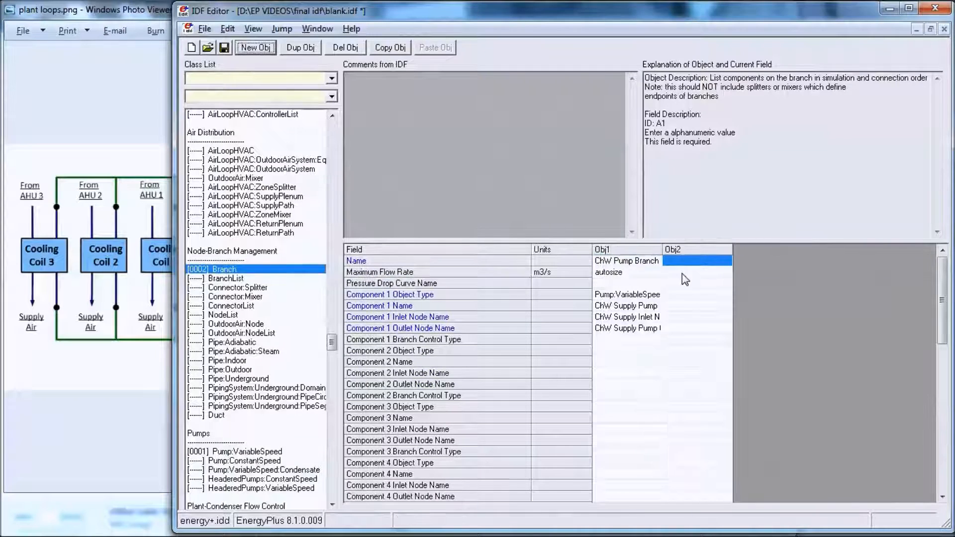
pyautogui.write('Ch')
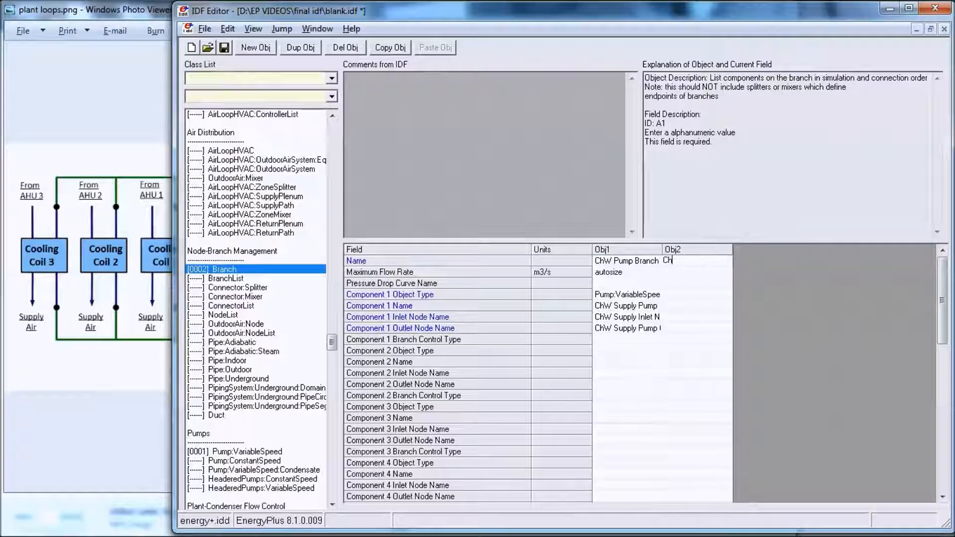
pyautogui.write('w')
pyautogui.press('BackSpace')
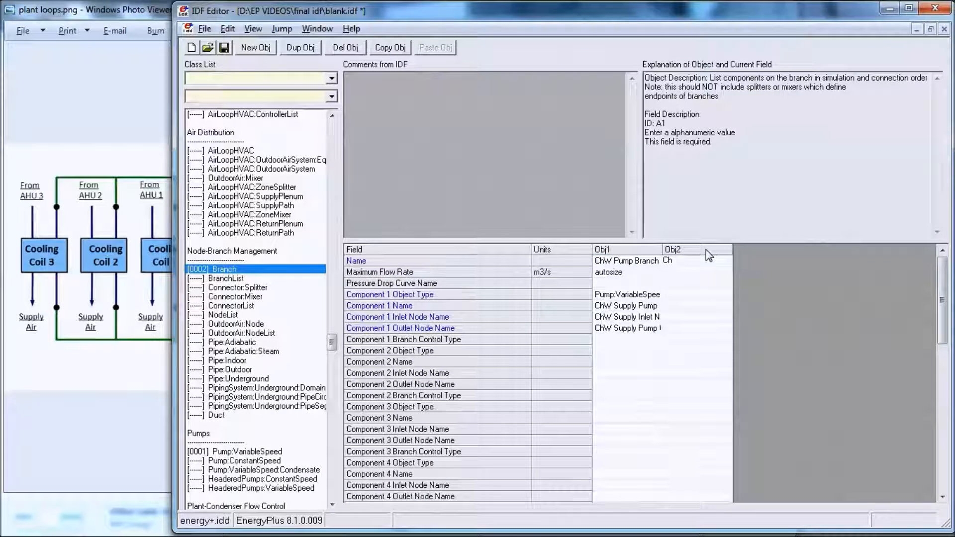
pyautogui.write('W Bypass Branch')
pyautogui.click(683, 261)
pyautogui.write('Supply')
# Step: Set the bypass branch's maximum flow rate to autosize and its Component 1 object type to Pipe:Adiabatic
pyautogui.click(688, 272)
pyautogui.click(697, 312)
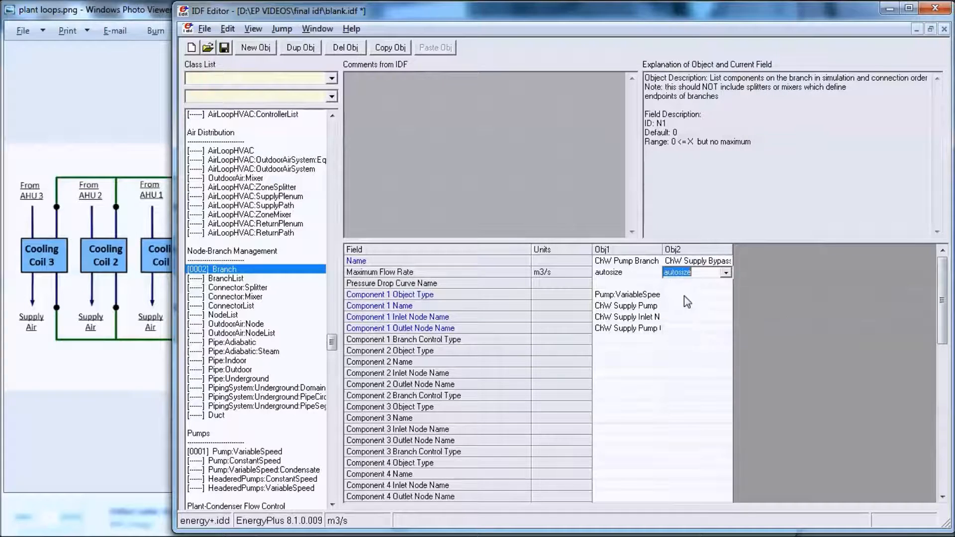
pyautogui.click(684, 295)
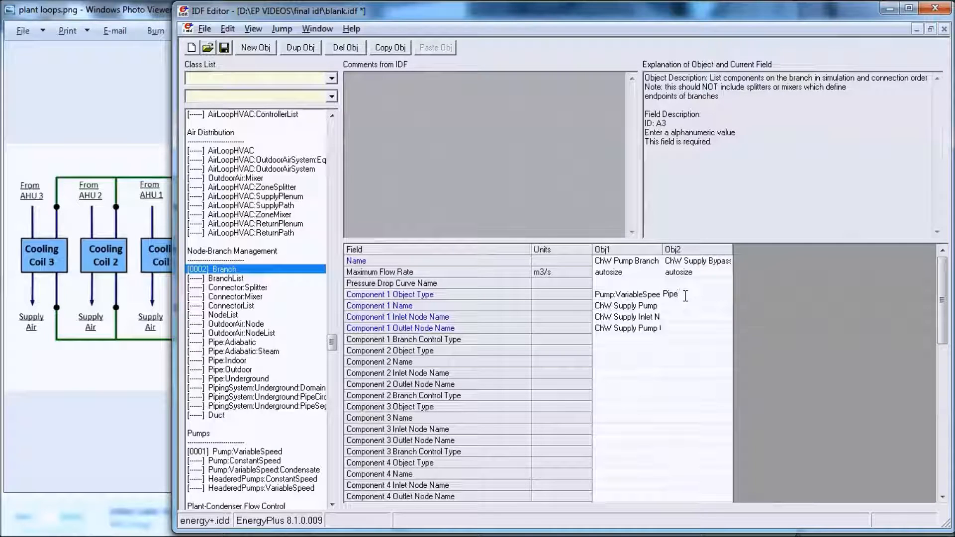
pyautogui.write('Pipe:Adiabatic')
# Step: Widen the bypass branch's column and reuse the branch name to name its Component 1 ChW Supply Bypass Pipe
pyautogui.click(686, 307)
pyautogui.doubleClick(733, 247)
pyautogui.click(750, 259)
pyautogui.hotkey('ctrl', 'c')
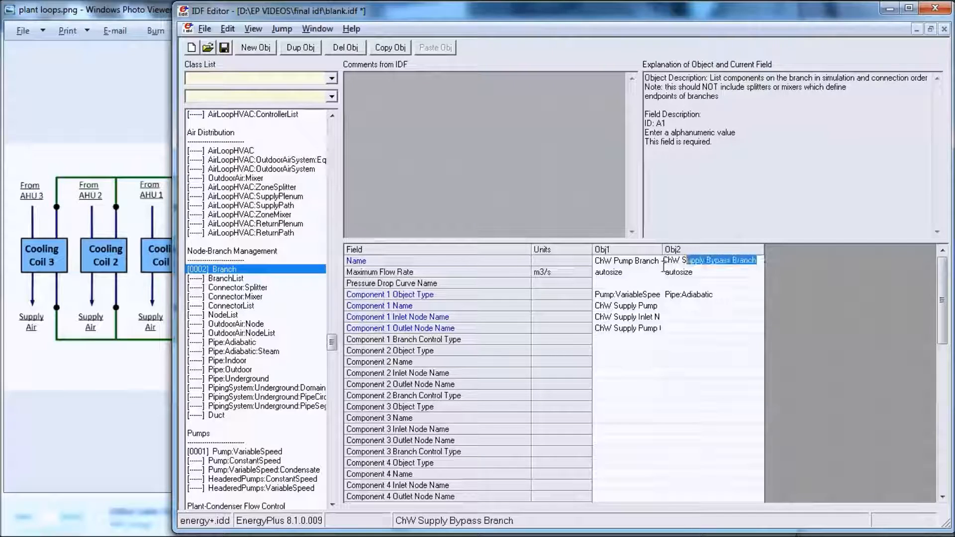
pyautogui.write('ChW Supply Pump')
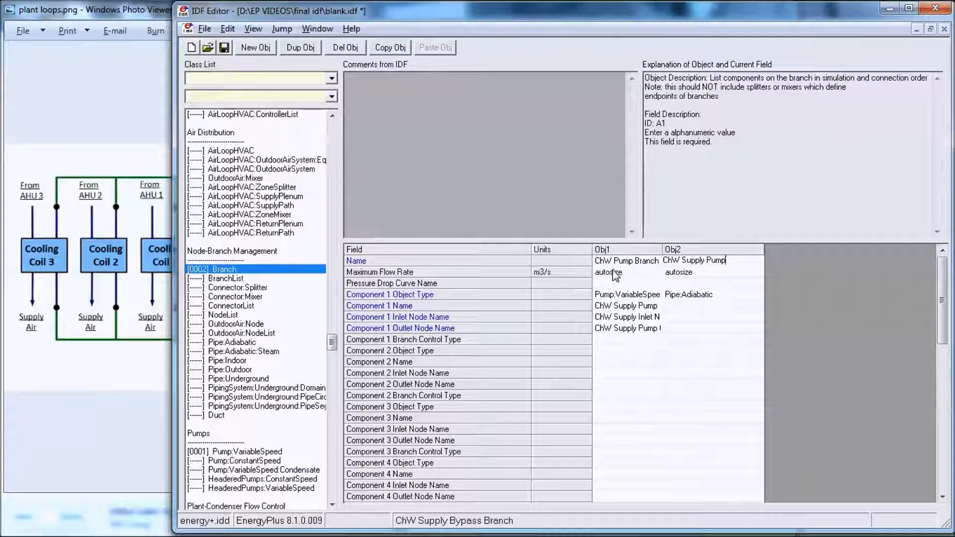
pyautogui.press('Escape')
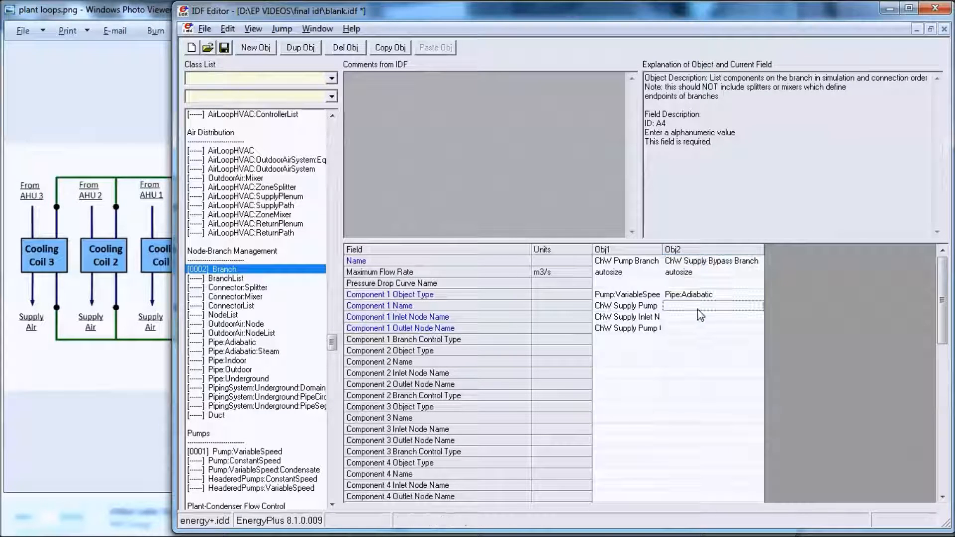
pyautogui.click(700, 305)
pyautogui.hotkey('ctrl', 'v')
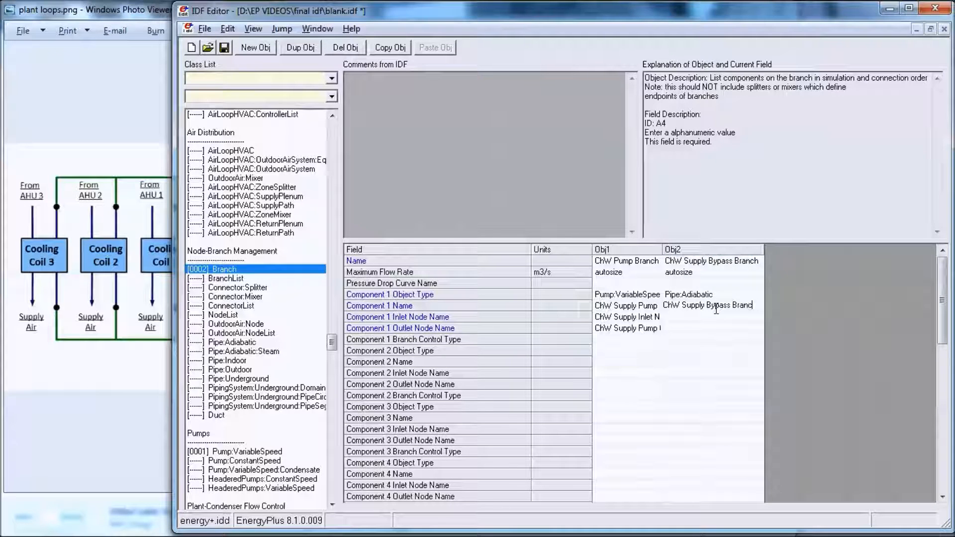
pyautogui.press('BackSpace')
pyautogui.write('Pipe')
# Step: Set the bypass branch's Component 1 inlet node name to ChW Supply Bypass Inlet
pyautogui.click(702, 319)
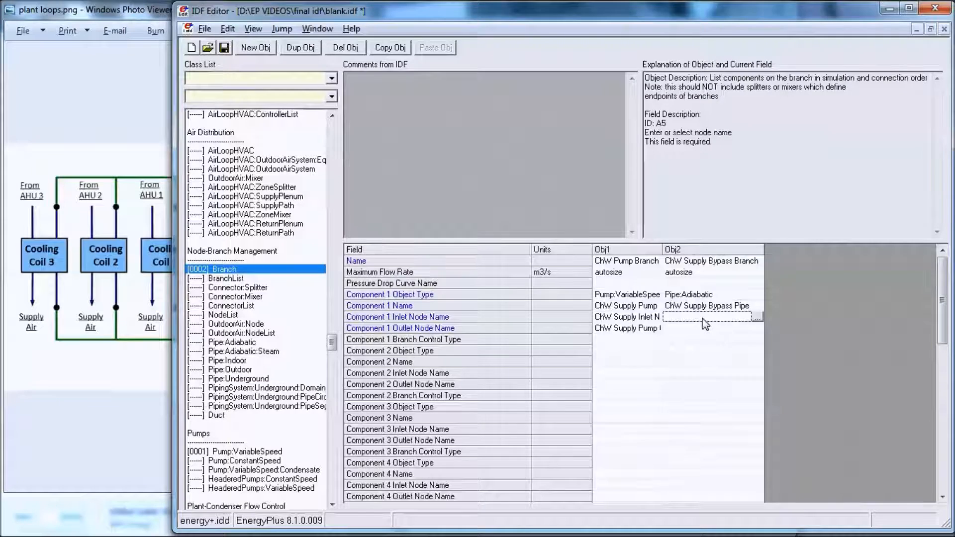
pyautogui.click(703, 319)
pyautogui.hotkey('ctrl', 'v')
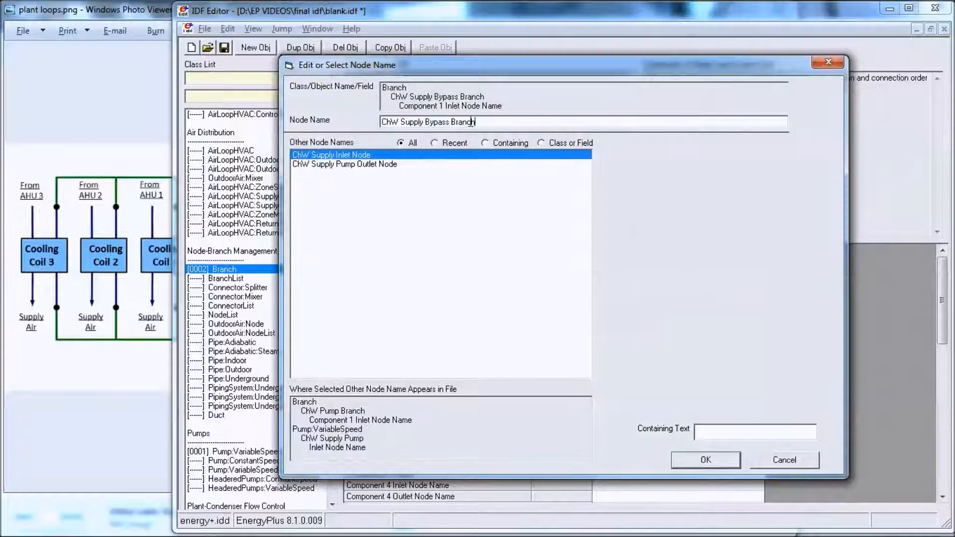
pyautogui.press('BackSpace')
pyautogui.press('BackSpace')
pyautogui.press('BackSpace')
pyautogui.write('Inlet')
pyautogui.press('Return')
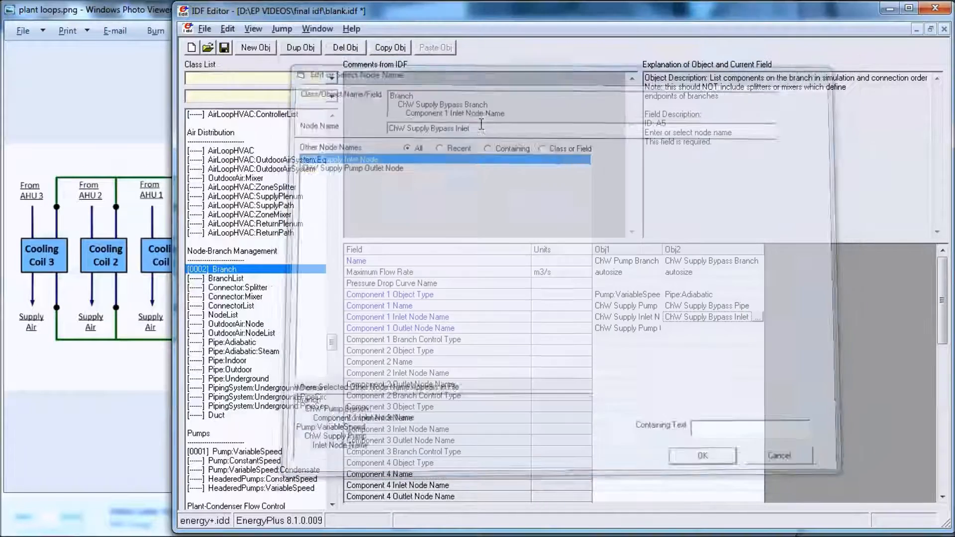
# Step: Set the bypass branch's Component 1 outlet node name to ChW Supply Bypass Outlet
pyautogui.click(711, 328)
pyautogui.click(756, 329)
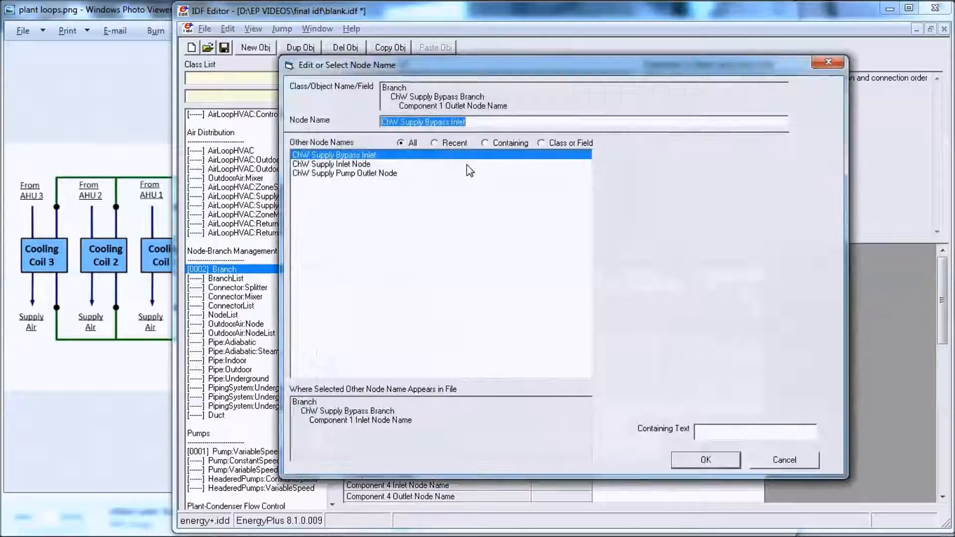
pyautogui.click(467, 123)
pyautogui.press('BackSpace')
pyautogui.press('BackSpace')
pyautogui.write('Out')
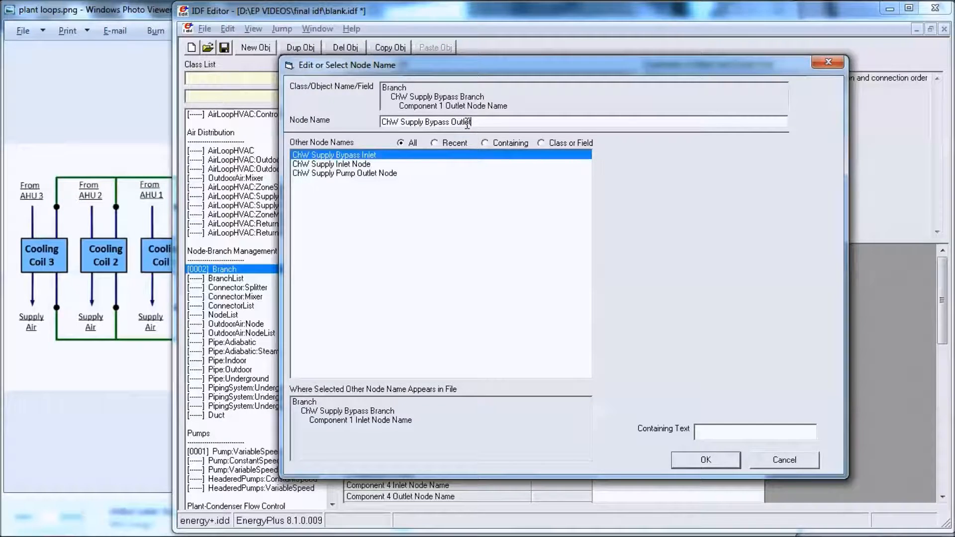
pyautogui.write('let')
pyautogui.press('Return')
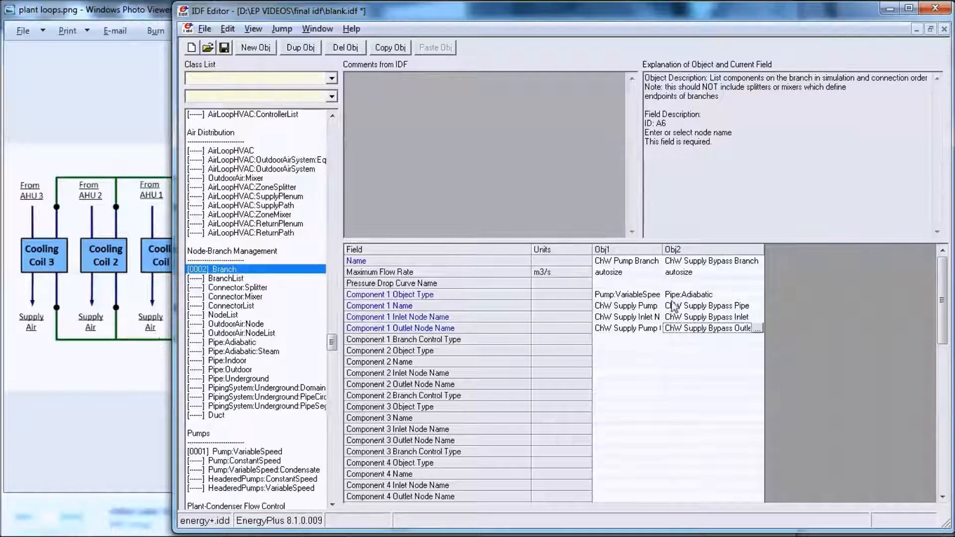
# Step: Check the loop diagram, duplicate the bypass branch object and rename the copy ChW Supply Outlet Branch
pyautogui.click(120, 352)
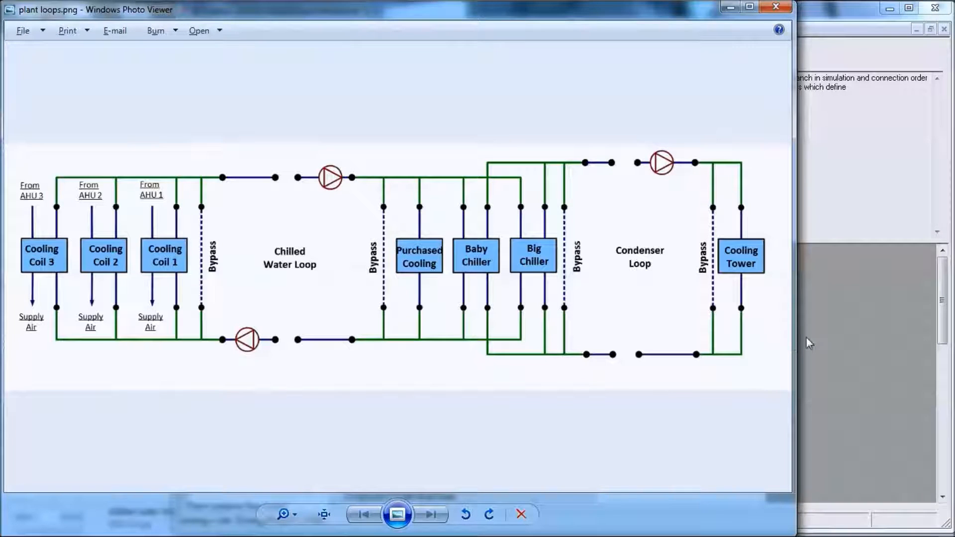
pyautogui.click(828, 303)
pyautogui.click(714, 251)
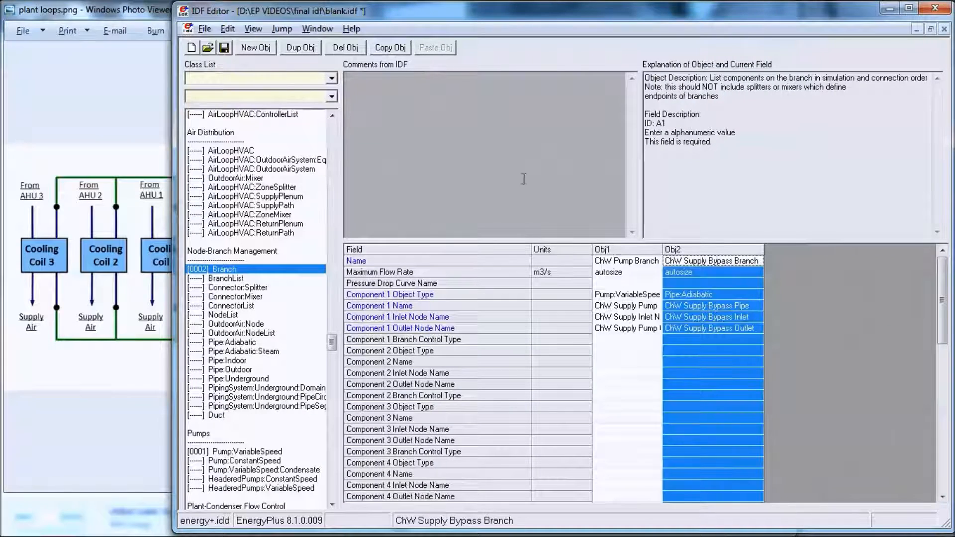
pyautogui.click(390, 48)
pyautogui.click(436, 47)
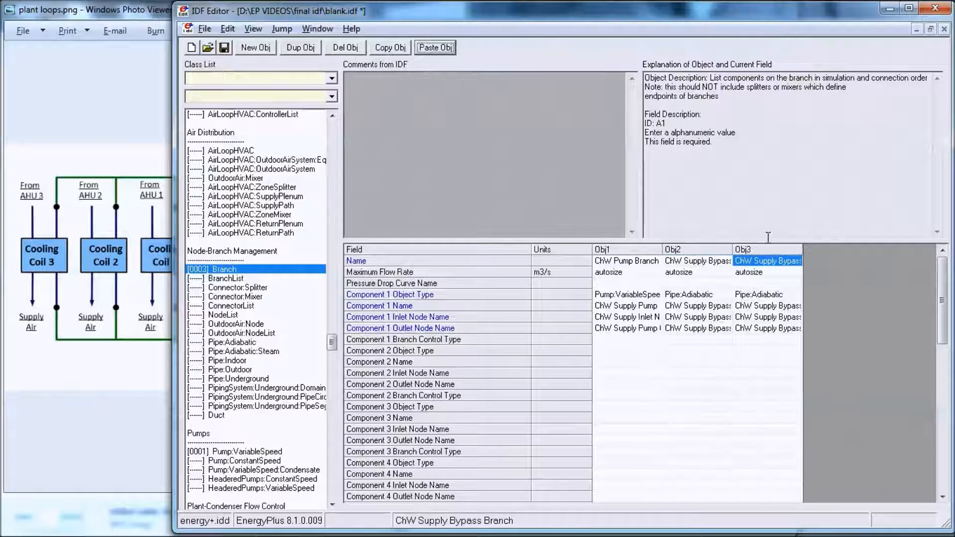
pyautogui.doubleClick(801, 249)
pyautogui.click(802, 260)
pyautogui.moveTo(801, 261); pyautogui.dragTo(783, 263)
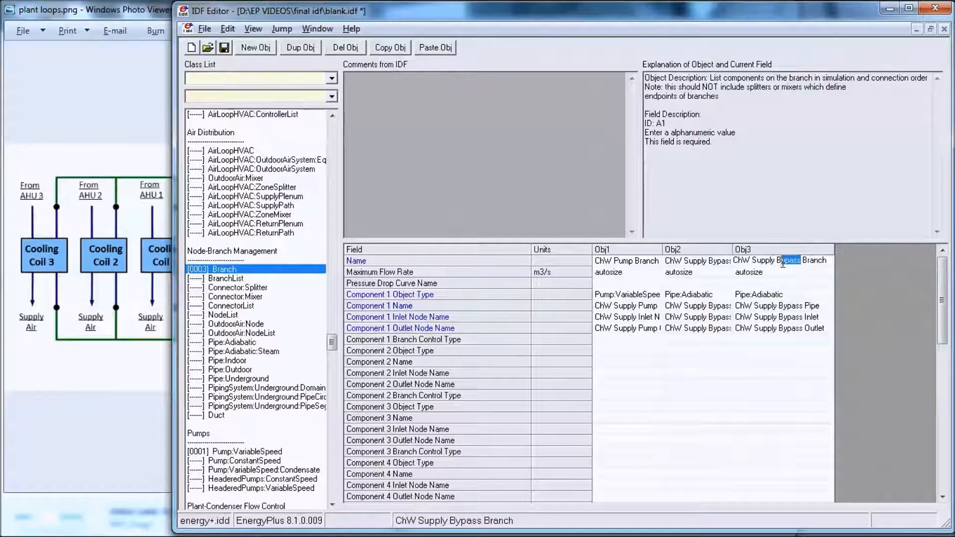
pyautogui.write('Outlet')
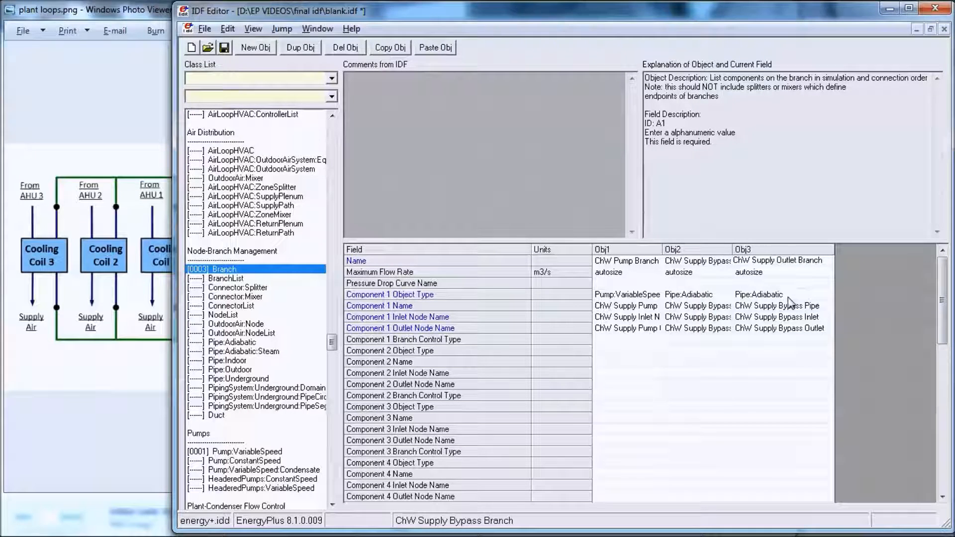
# Step: Rename Component 1 of the ChW Supply Outlet Branch to ChW Supply Outlet Pipe
pyautogui.click(801, 305)
pyautogui.moveTo(802, 307); pyautogui.dragTo(778, 306)
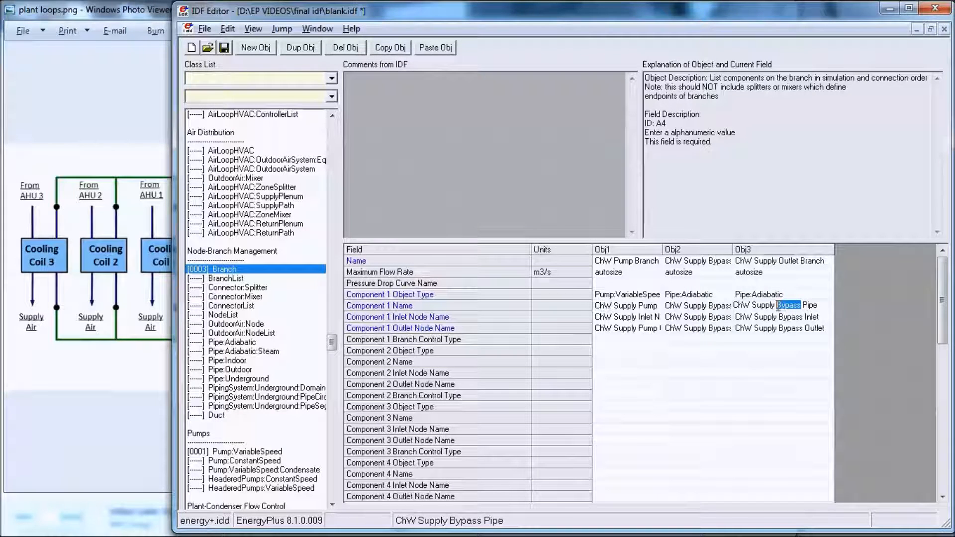
pyautogui.write('Outlet')
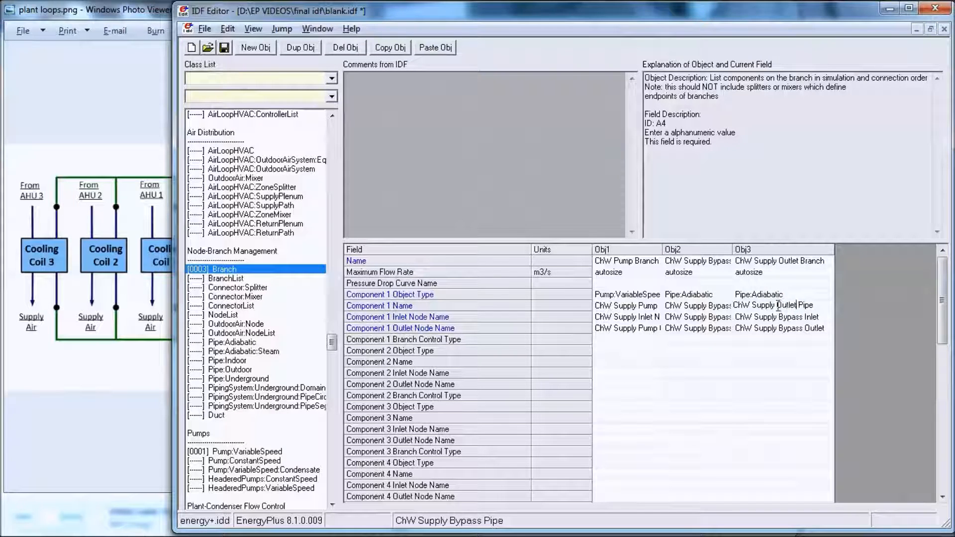
# Step: Set the ChW Supply Outlet Branch's Component 1 inlet node name to ChW Supply Outlet Pipe Inlet Node
pyautogui.doubleClick(819, 318)
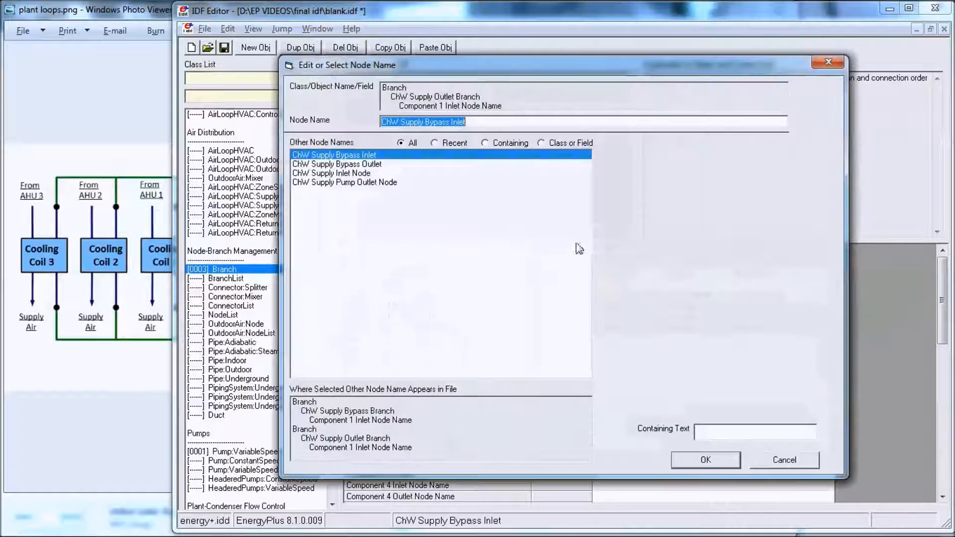
pyautogui.moveTo(451, 124); pyautogui.dragTo(427, 125)
pyautogui.write('Outlet')
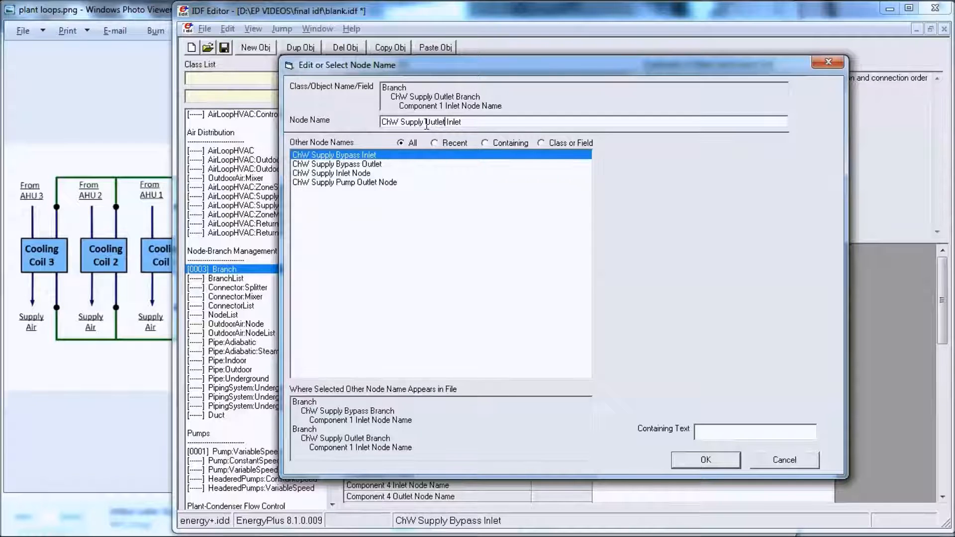
pyautogui.write(' Pipe')
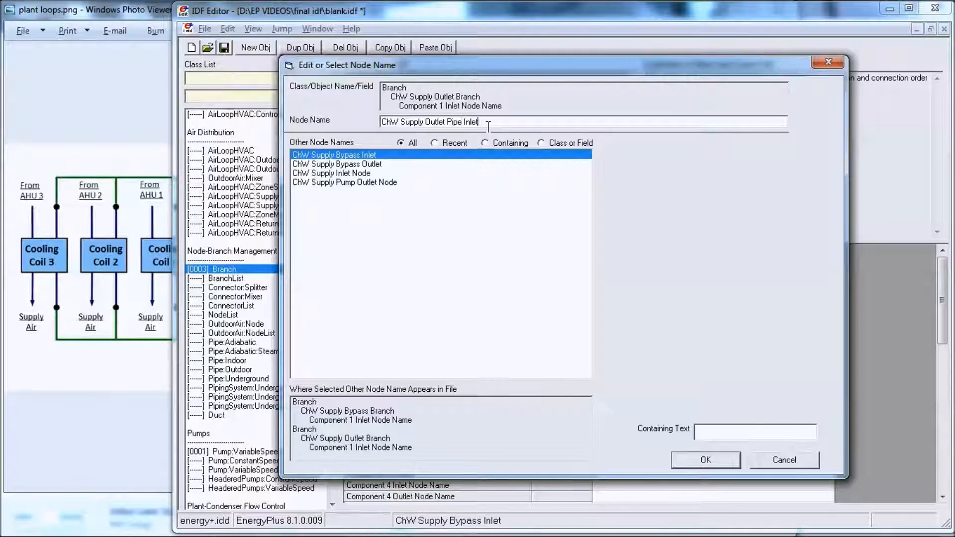
pyautogui.press('Return')
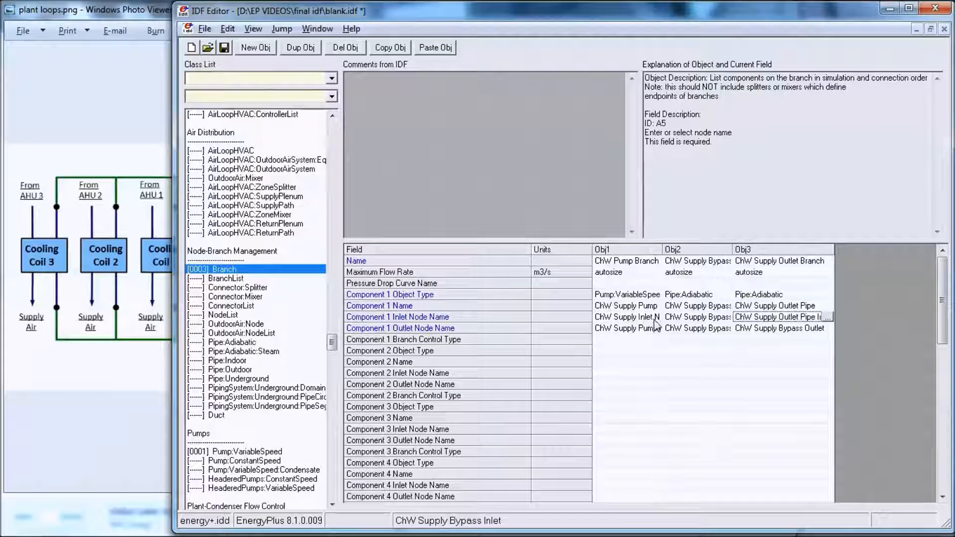
# Step: Check the loop diagram and set the outlet branch's Component 1 outlet node name to ChW Supply Outlet Node
pyautogui.click(764, 329)
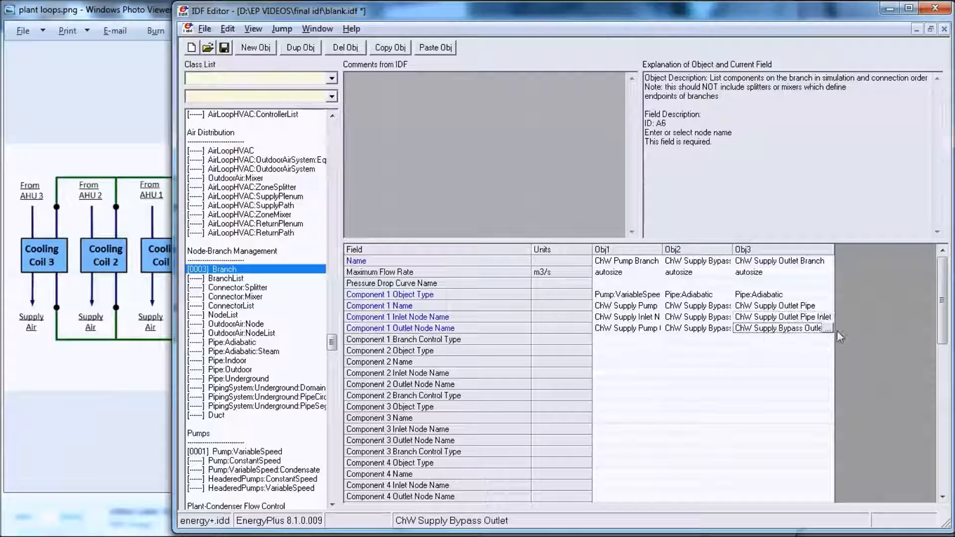
pyautogui.click(139, 339)
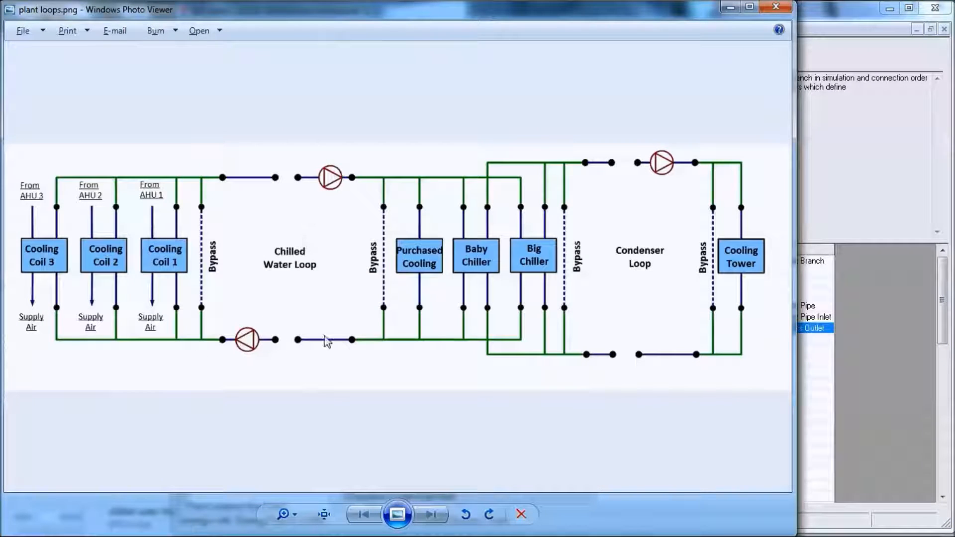
pyautogui.click(840, 387)
pyautogui.doubleClick(826, 330)
pyautogui.moveTo(450, 125); pyautogui.dragTo(427, 126)
pyautogui.press('Delete')
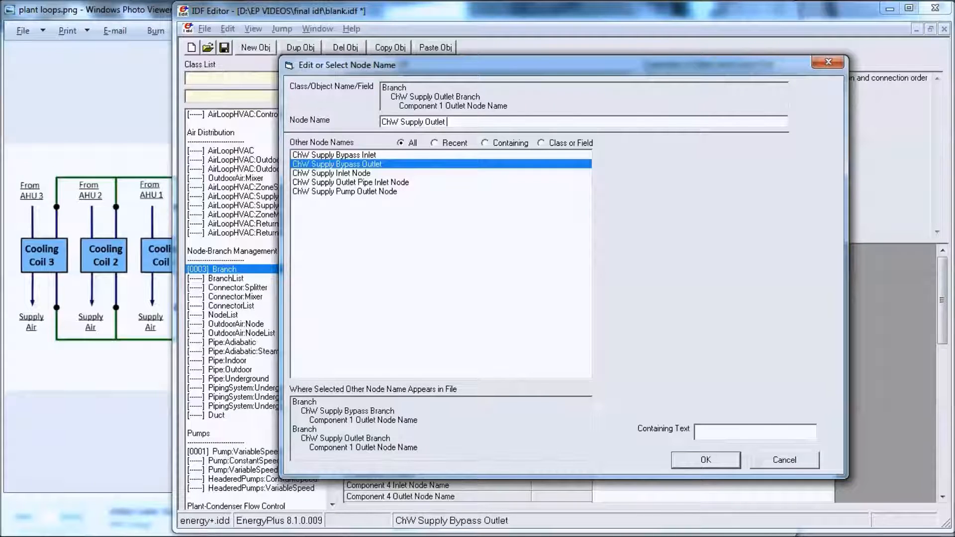
pyautogui.press('Return')
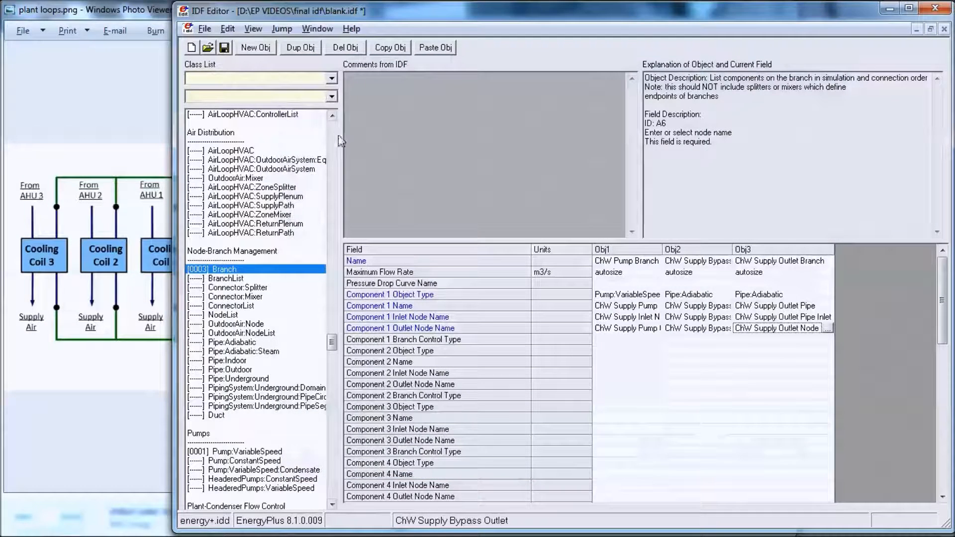
# Step: Check the loop diagram and add a new branch object named Chw Supply Equipment 1
pyautogui.click(132, 363)
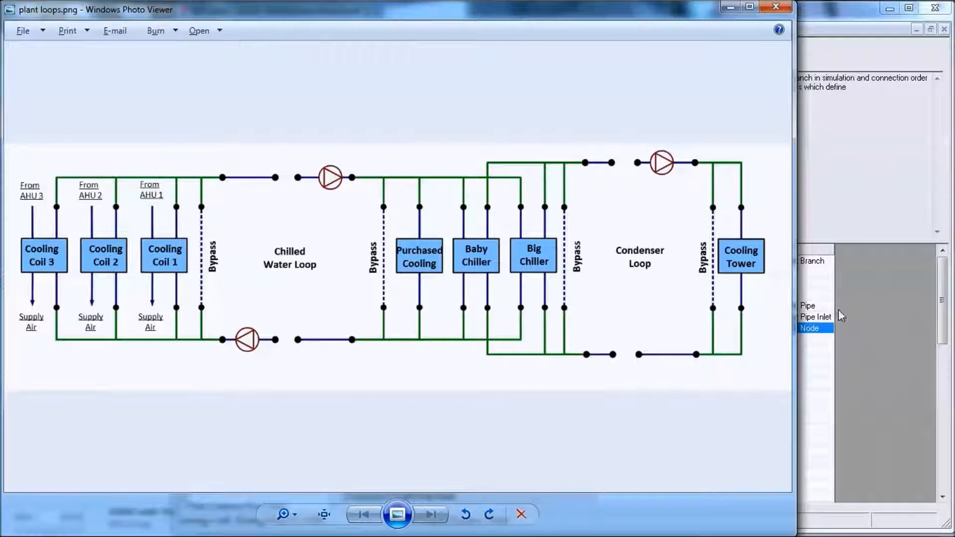
pyautogui.click(878, 326)
pyautogui.click(255, 47)
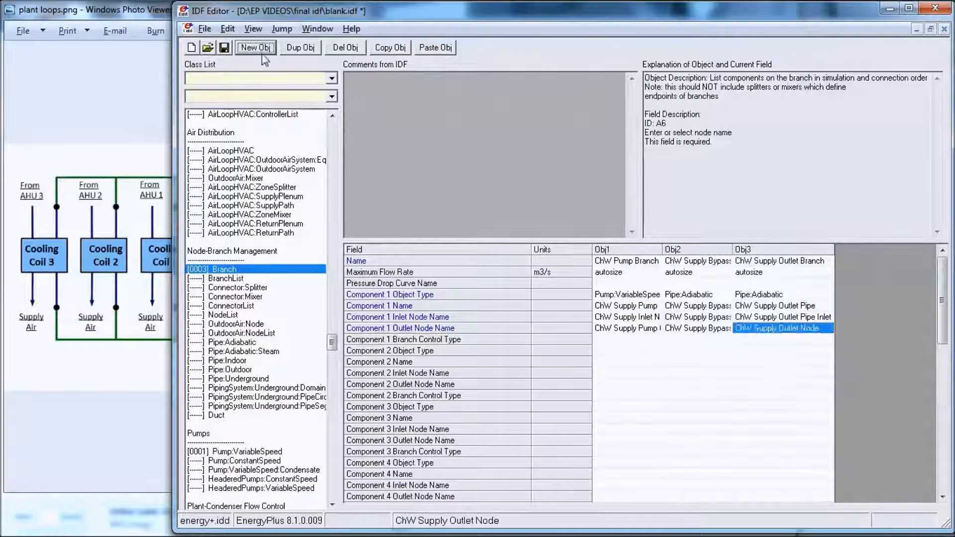
pyautogui.write('C')
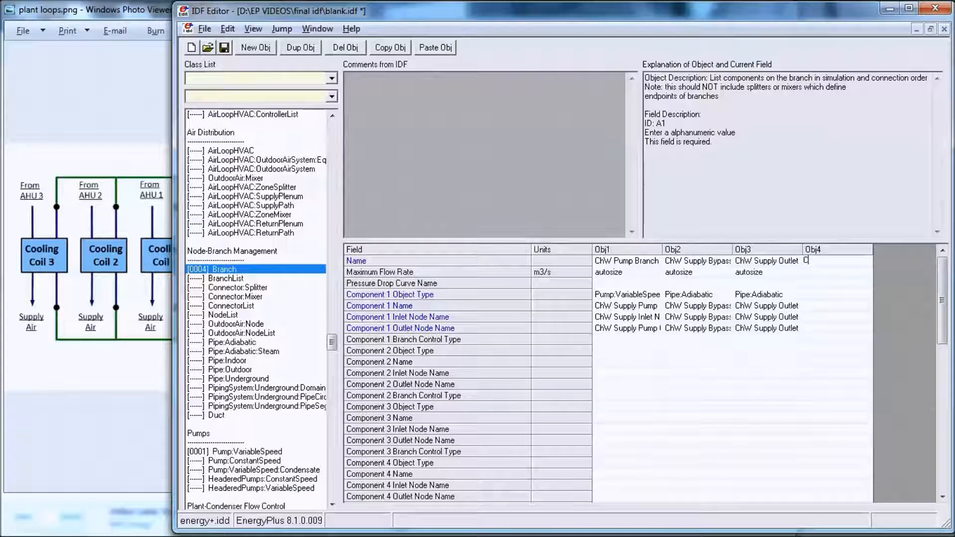
pyautogui.write('hw Su')
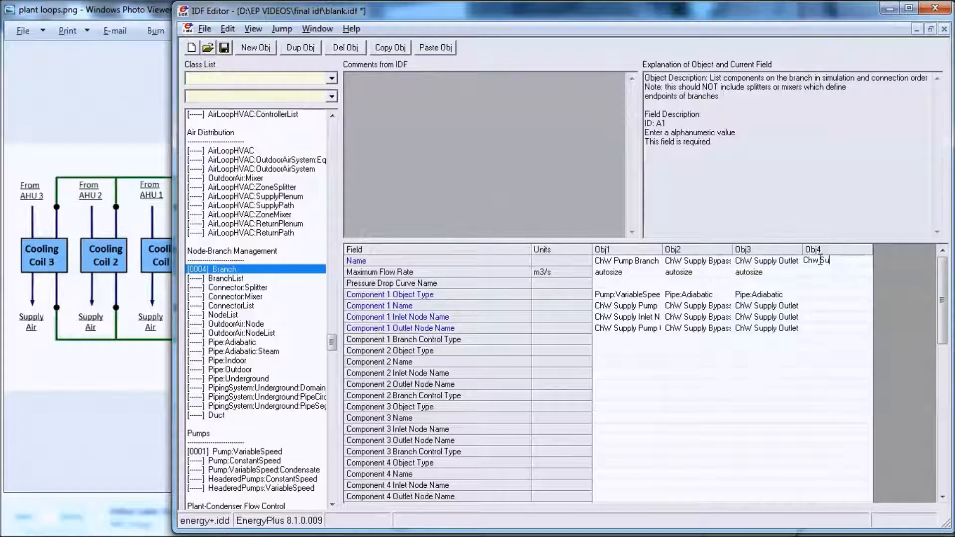
pyautogui.write('pply')
pyautogui.write(' W')
pyautogui.write('quipment 1')
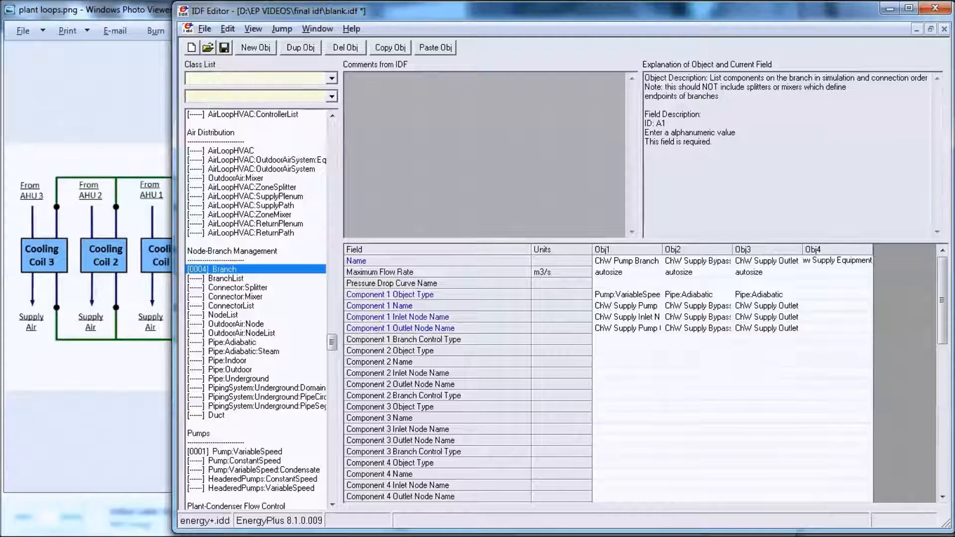
# Step: Set the Chw Supply Equipment 1 branch's maximum flow rate to autosize and its Component 1 object type to DistrictCooling
pyautogui.click(830, 274)
pyautogui.click(866, 272)
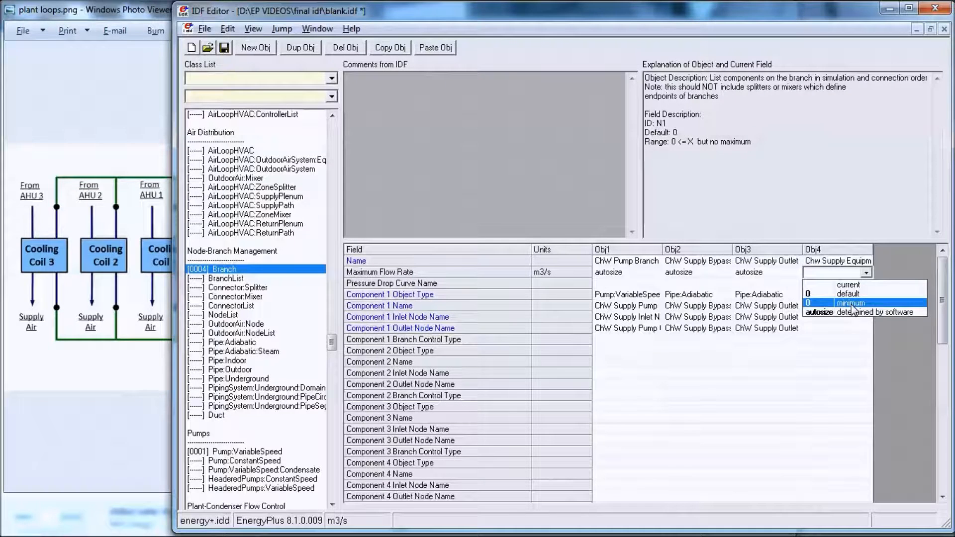
pyautogui.click(852, 312)
pyautogui.click(818, 296)
pyautogui.click(817, 297)
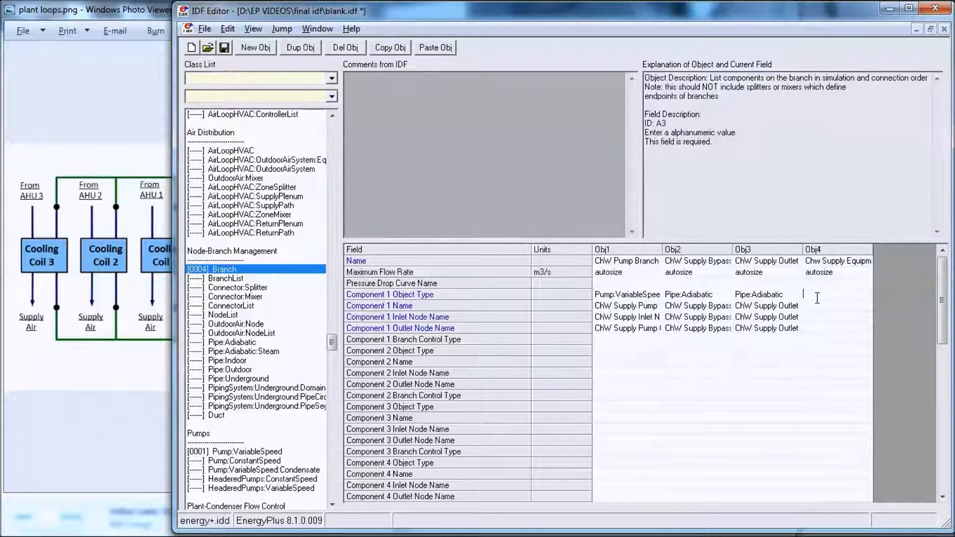
pyautogui.write('Distri')
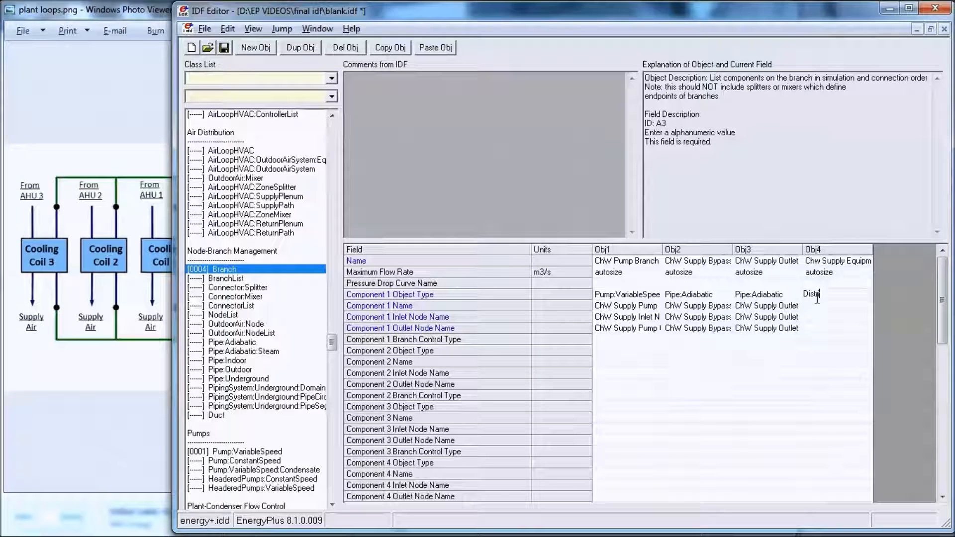
pyautogui.write('ctCooling')
pyautogui.moveTo(331, 342); pyautogui.dragTo(338, 367)
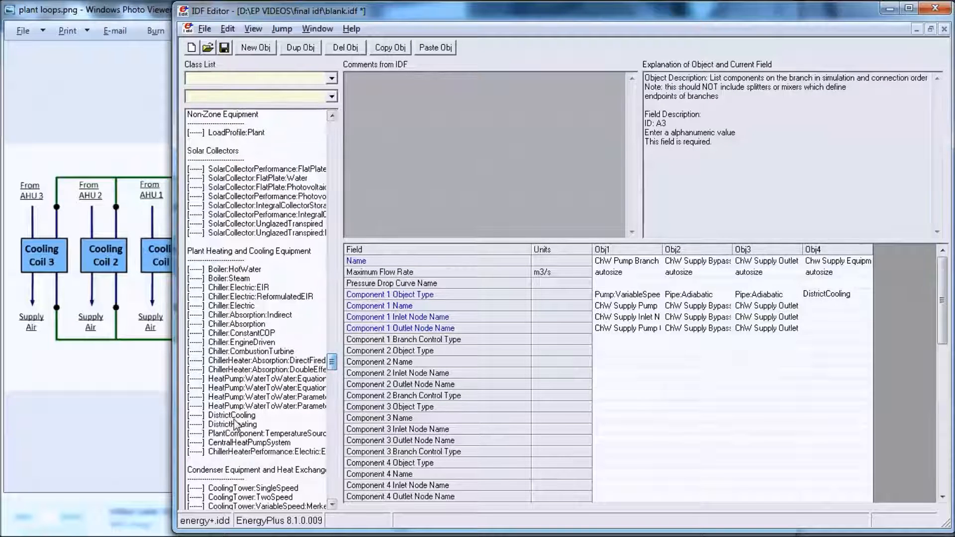
# Step: Name Component 1 of the Chw Supply Equipment 1 branch DC and set its inlet node name to DC Inlet Node
pyautogui.click(827, 307)
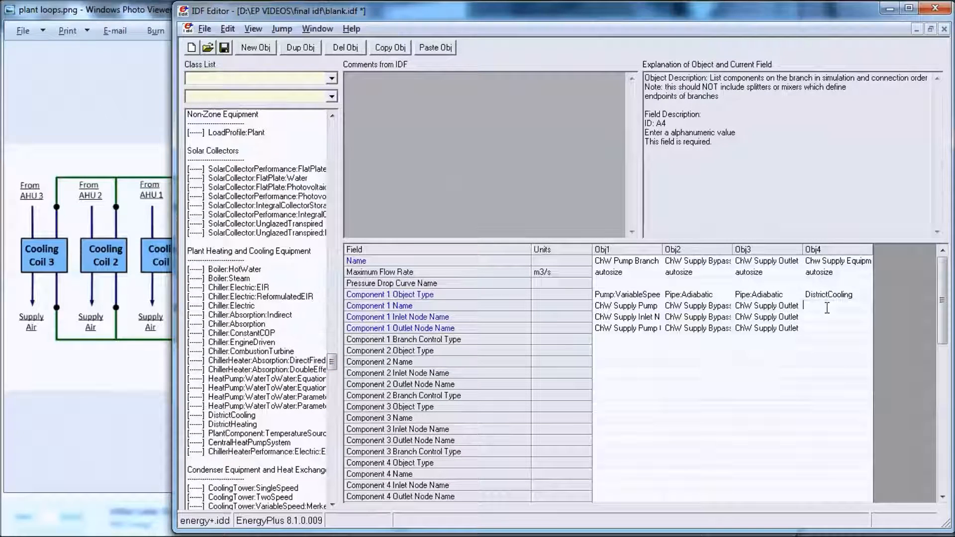
pyautogui.write('DC')
pyautogui.doubleClick(822, 315)
pyautogui.write('dc Inlet')
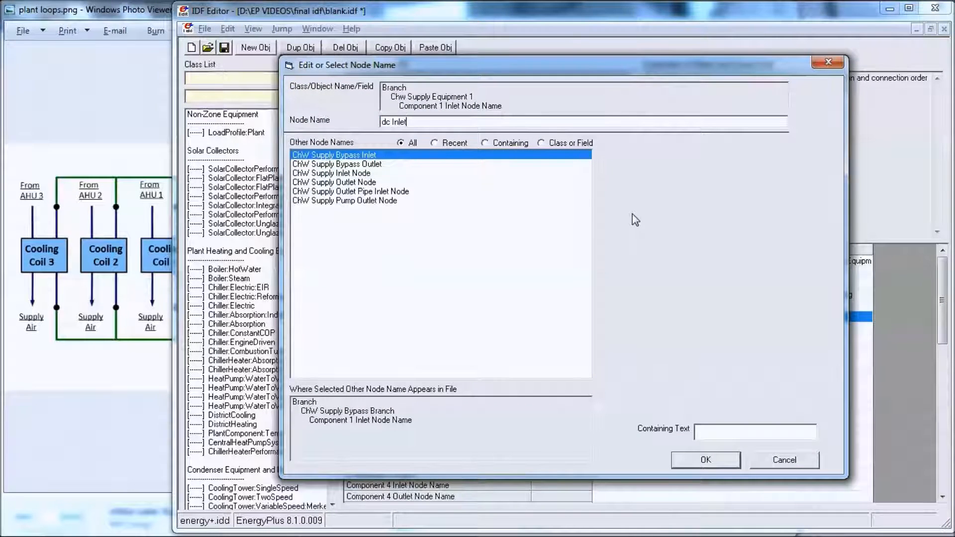
pyautogui.press('BackSpace')
pyautogui.press('BackSpace')
pyautogui.press('BackSpace')
pyautogui.press('BackSpace')
pyautogui.press('BackSpace')
pyautogui.press('BackSpace')
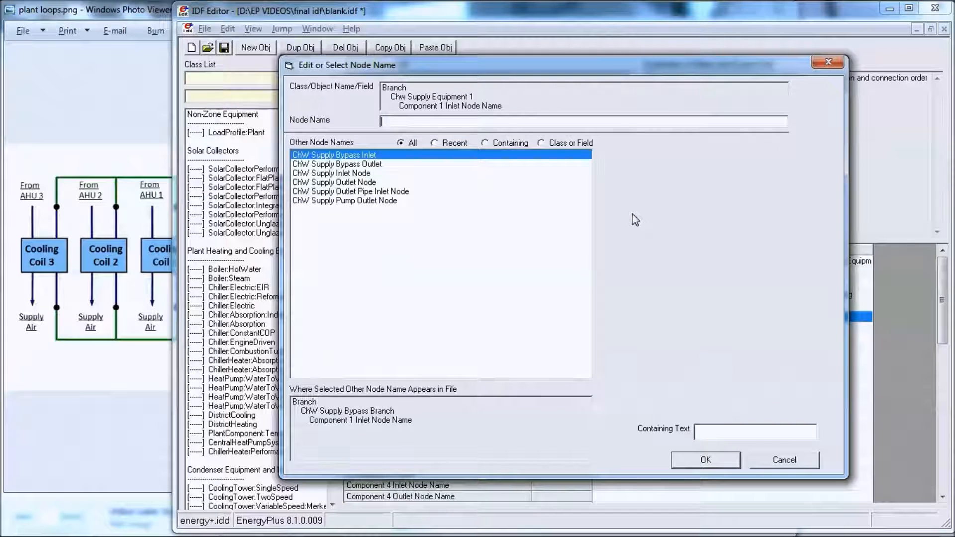
pyautogui.write('DC Inlet Node')
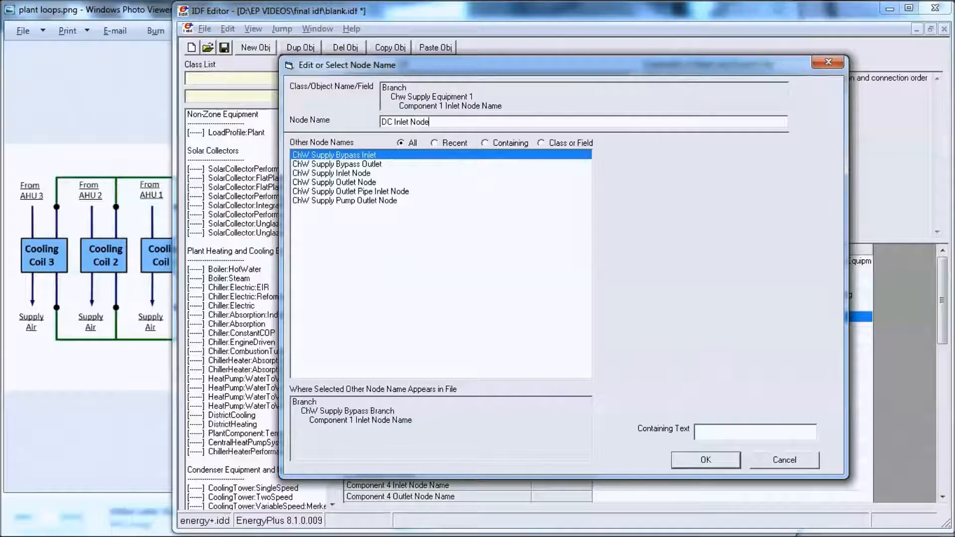
pyautogui.press('Return')
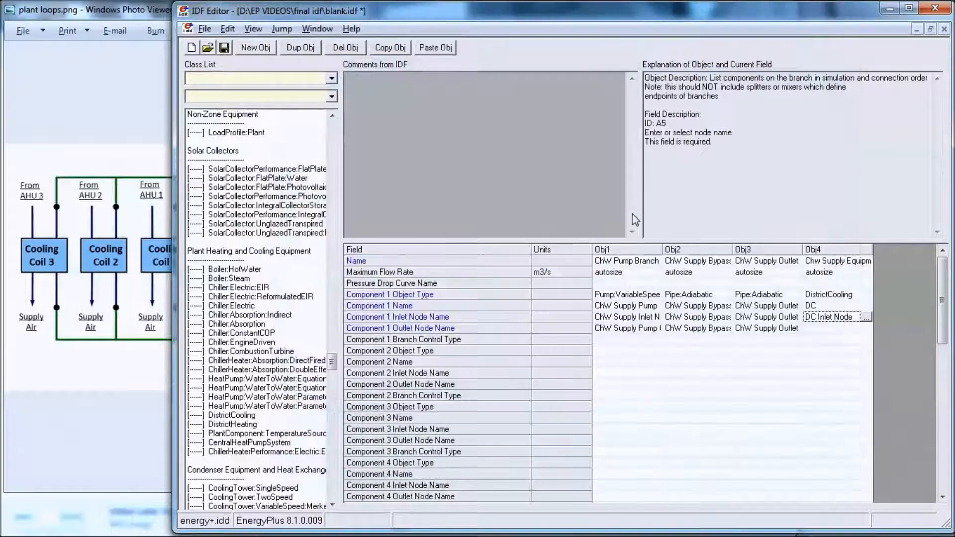
# Step: Set the Component 1 outlet node name of the Chw Supply Equipment 1 branch to DC Outlet Node
pyautogui.click(829, 328)
pyautogui.click(866, 328)
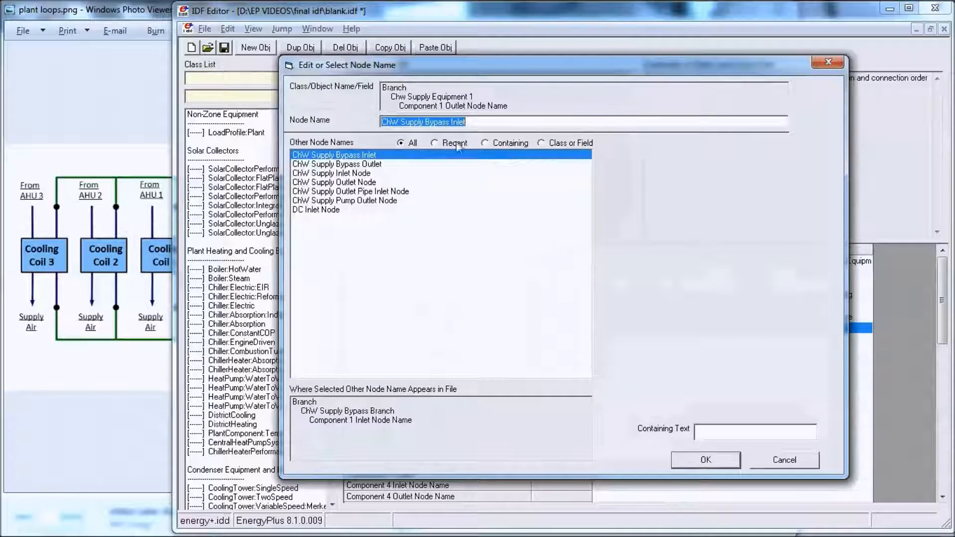
pyautogui.click(328, 210)
pyautogui.press('BackSpace')
pyautogui.press('BackSpace')
pyautogui.write('Outlet Node')
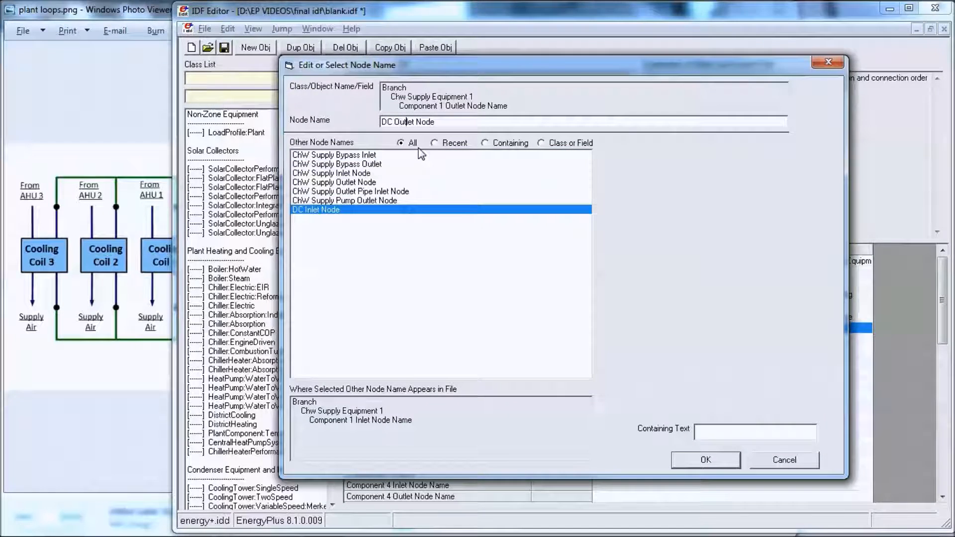
pyautogui.press('Return')
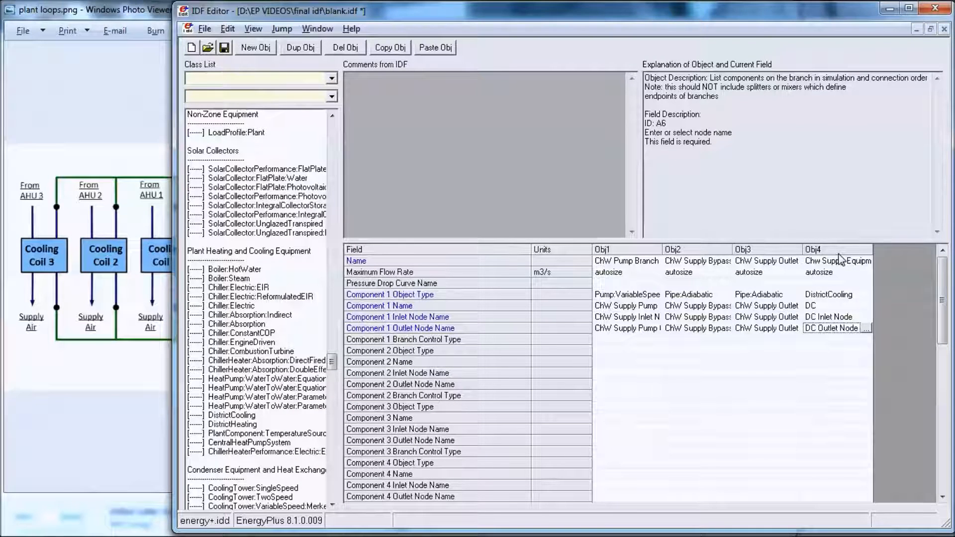
# Step: Paste a copy of the Chw Supply Equipment 1 branch as a new object and delete the blank branch object
pyautogui.click(270, 46)
pyautogui.click(785, 251)
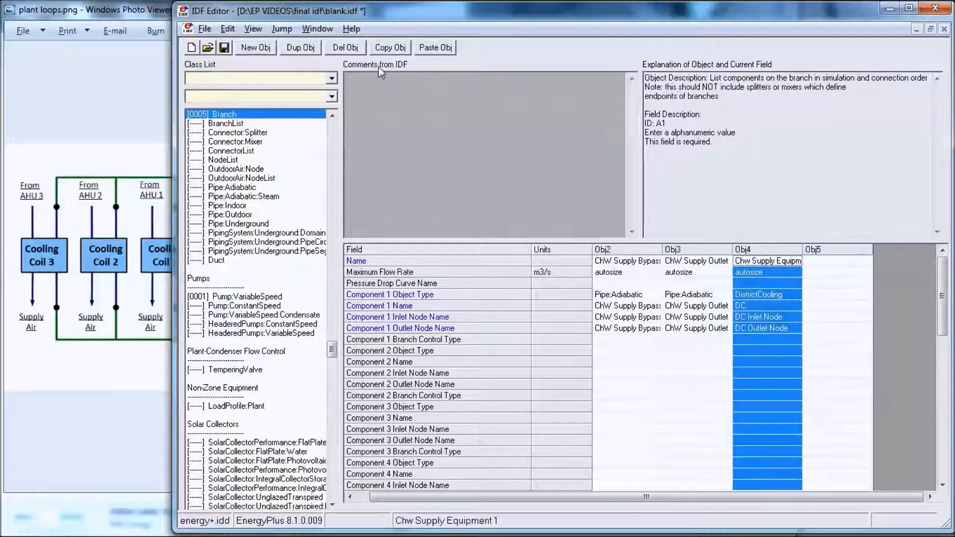
pyautogui.click(390, 47)
pyautogui.click(435, 47)
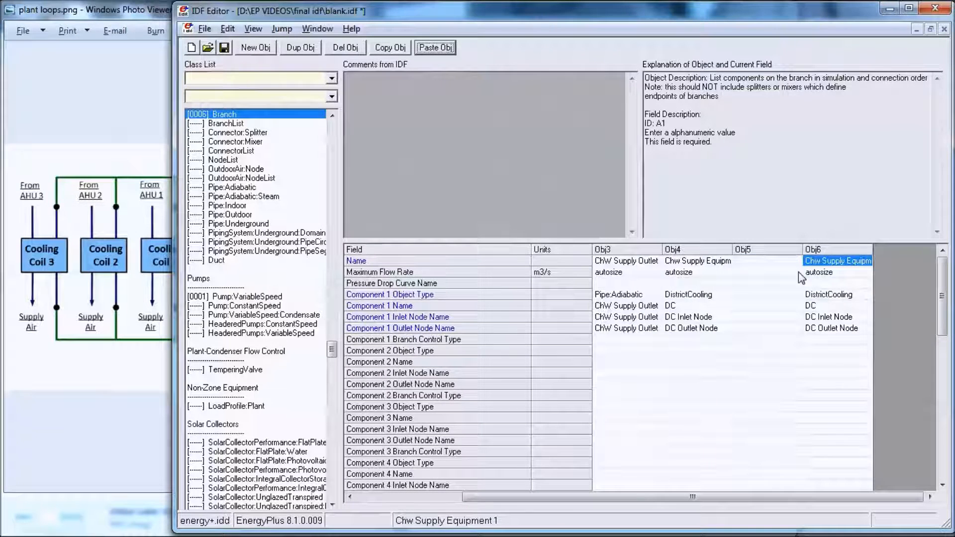
pyautogui.click(743, 249)
pyautogui.click(345, 47)
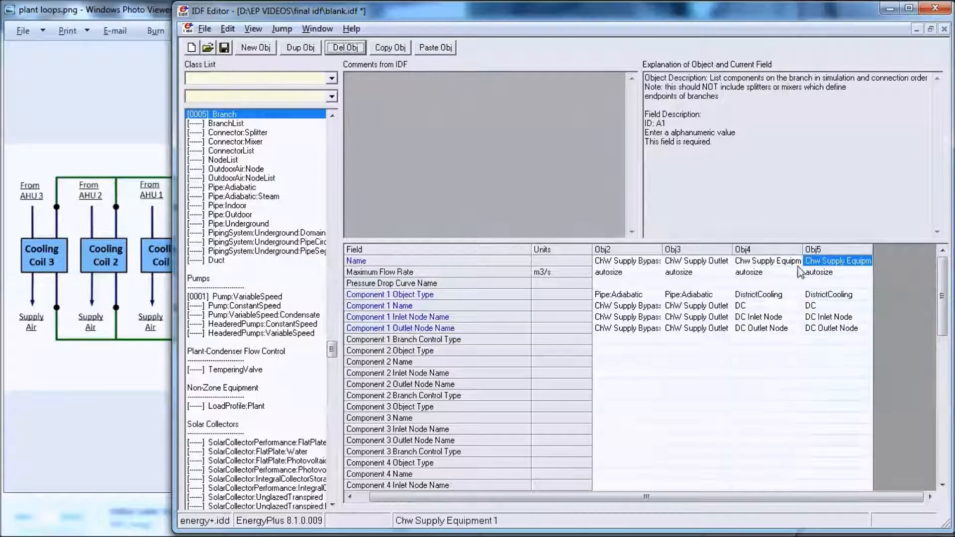
# Step: Widen the copied branch's column and rename the branch Chw Supply Equipment 2
pyautogui.moveTo(874, 251); pyautogui.dragTo(894, 261)
pyautogui.click(888, 262)
pyautogui.click(889, 262)
pyautogui.press('BackSpace')
pyautogui.write('2')
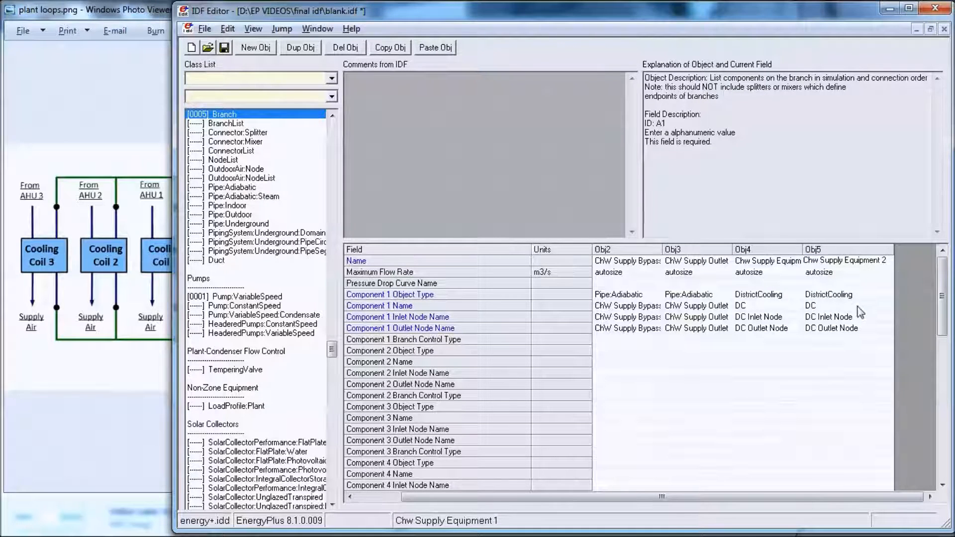
# Step: Set the Component 1 object type of the Chw Supply Equipment 2 branch to Chiller:ConstantCOP
pyautogui.click(828, 294)
pyautogui.click(828, 294)
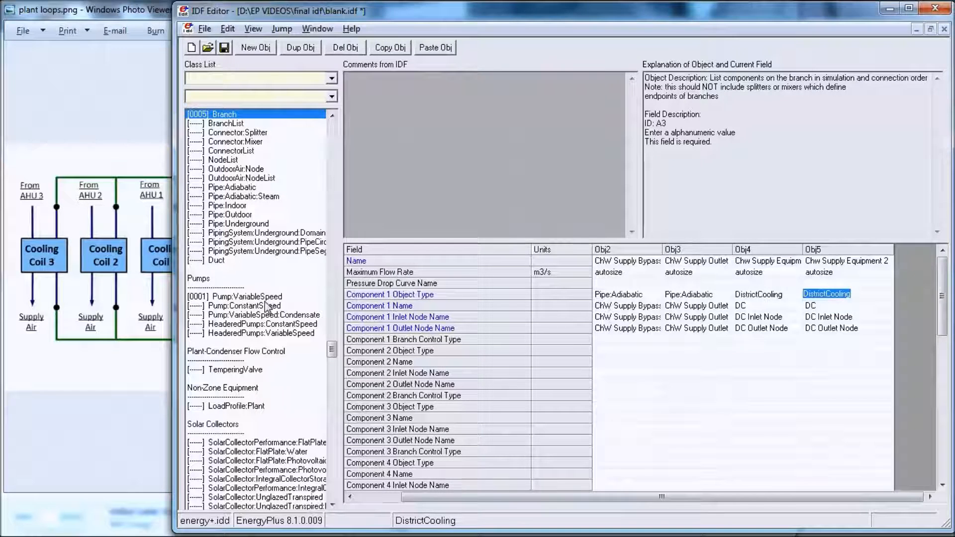
pyautogui.moveTo(332, 350); pyautogui.dragTo(332, 366)
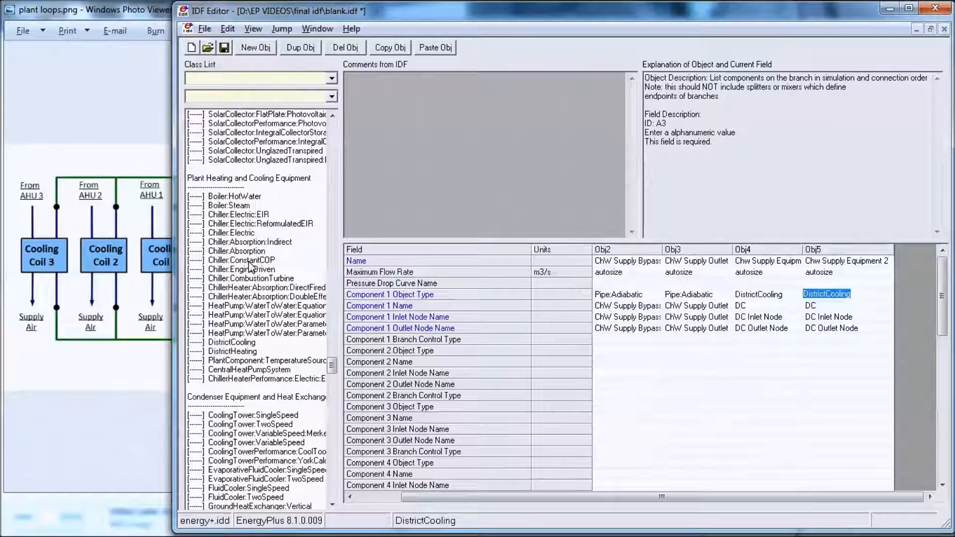
pyautogui.write('CHiller:C')
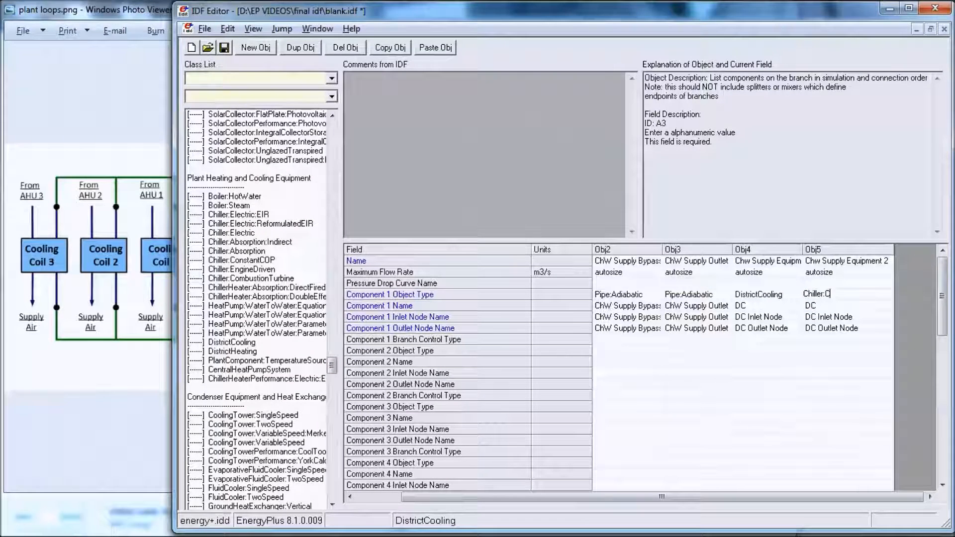
pyautogui.write('onstantCOP')
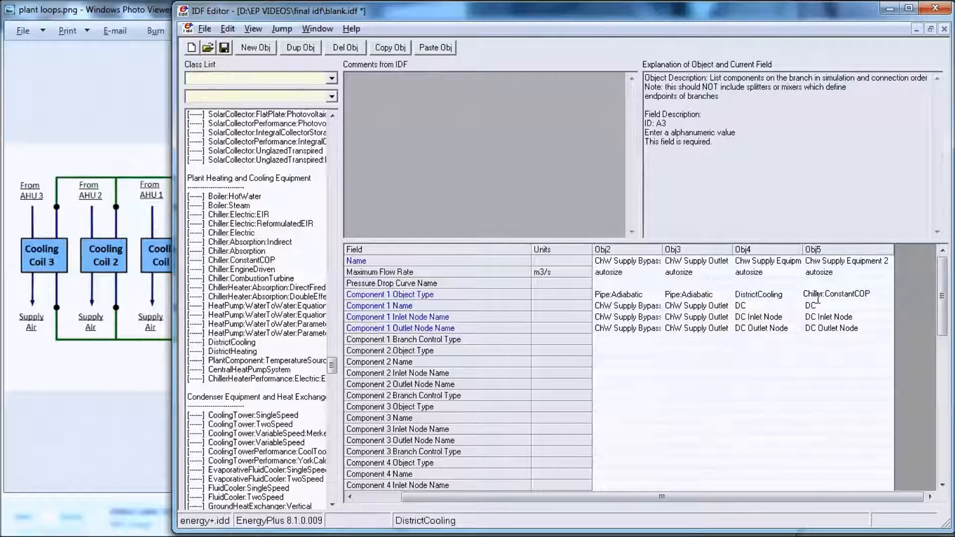
# Step: Set the Component 1 name of the Chw Supply Equipment 2 branch to Baby Chiller
pyautogui.press('Return')
pyautogui.write('baby')
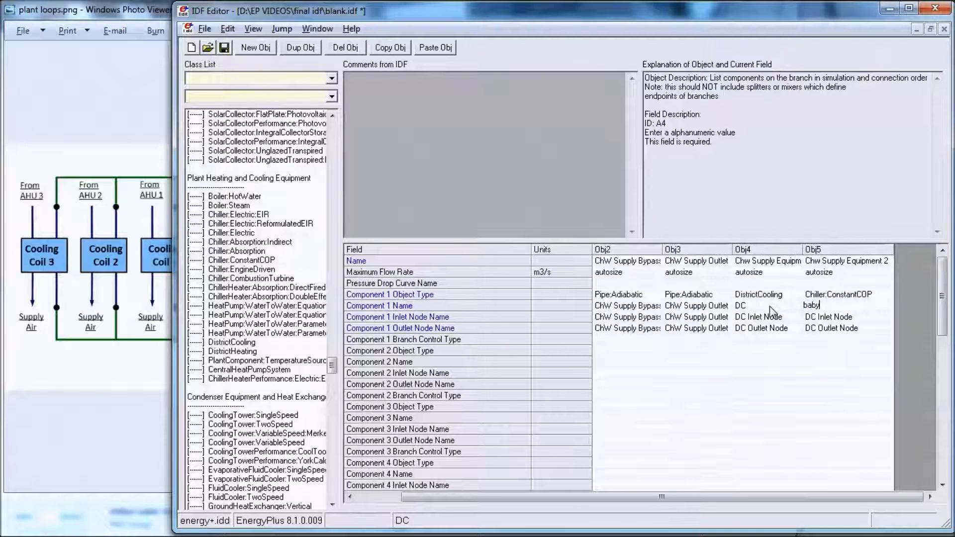
pyautogui.press('BackSpace')
pyautogui.write('aby Chiller')
pyautogui.click(809, 304)
pyautogui.press('BackSpace')
pyautogui.write('B')
# Step: Set the Component 1 inlet node name of the Chw Supply Equipment 2 branch to Baby Chiller Inlet Node
pyautogui.doubleClick(826, 318)
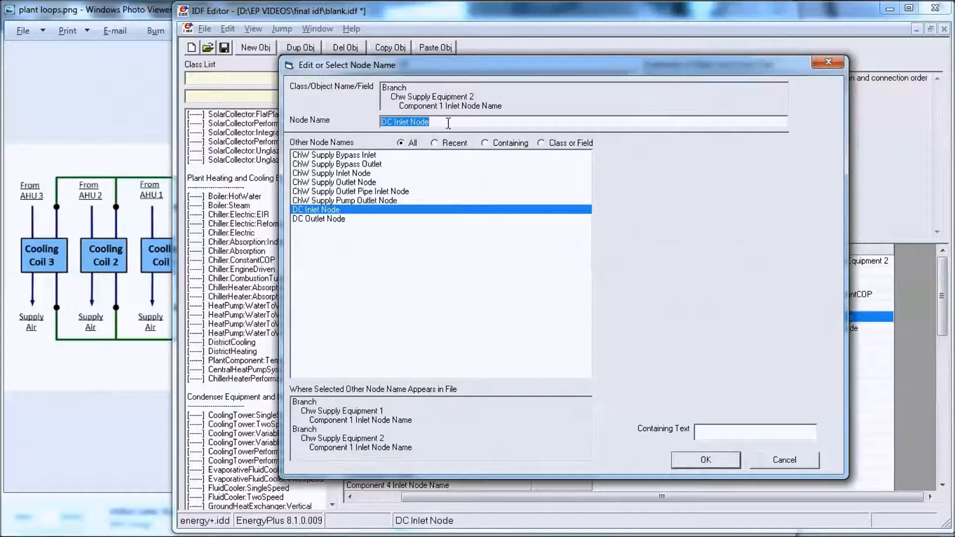
pyautogui.write('Baby')
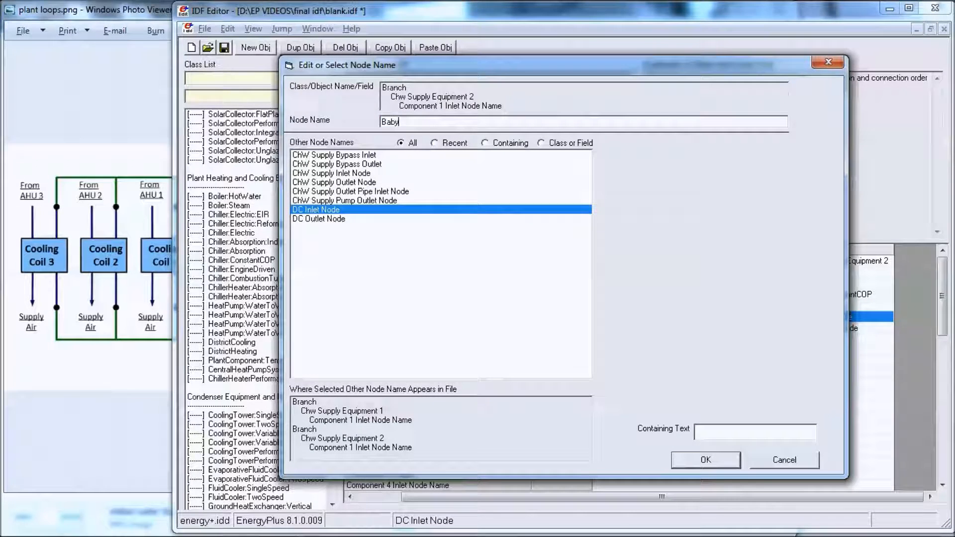
pyautogui.write(' Chiller Inlet Node')
pyautogui.press('Return')
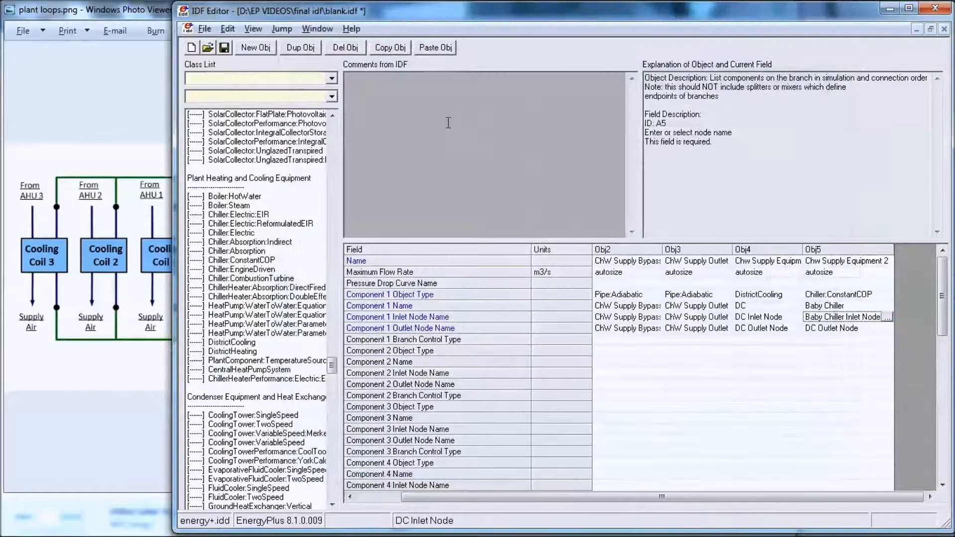
# Step: Set the Component 1 outlet node name of the Chw Supply Equipment 2 branch to Baby Chiller Outlet Node
pyautogui.doubleClick(806, 328)
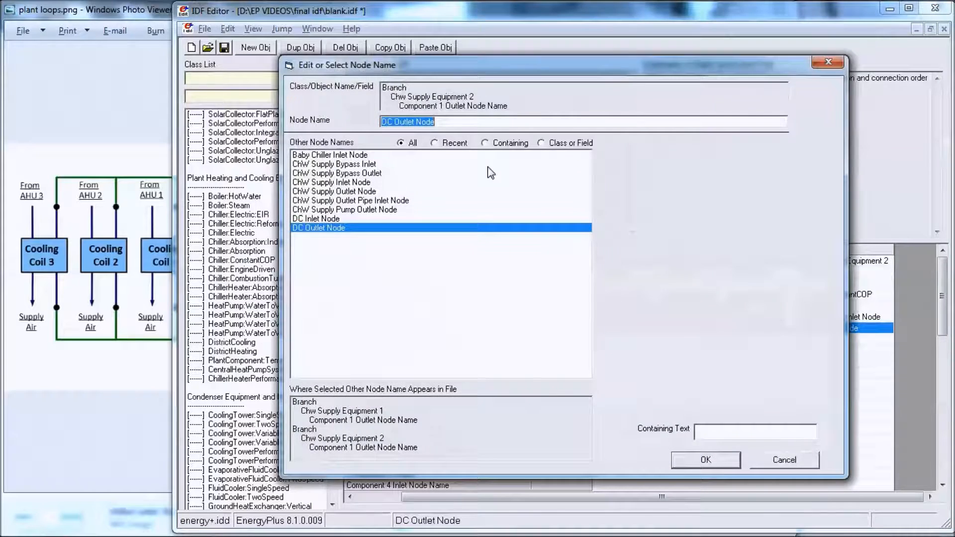
pyautogui.click(365, 155)
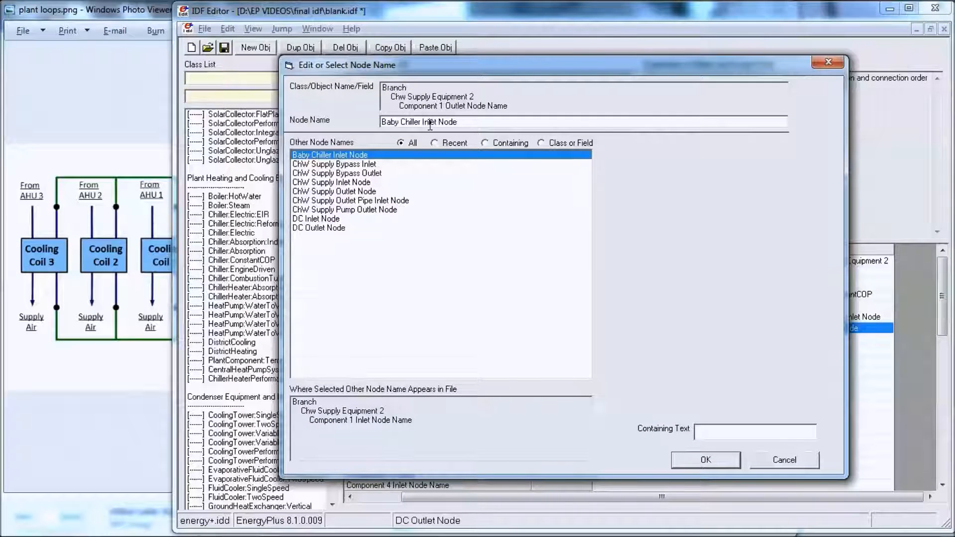
pyautogui.moveTo(428, 124); pyautogui.dragTo(420, 124)
pyautogui.write('Out')
pyautogui.press('Return')
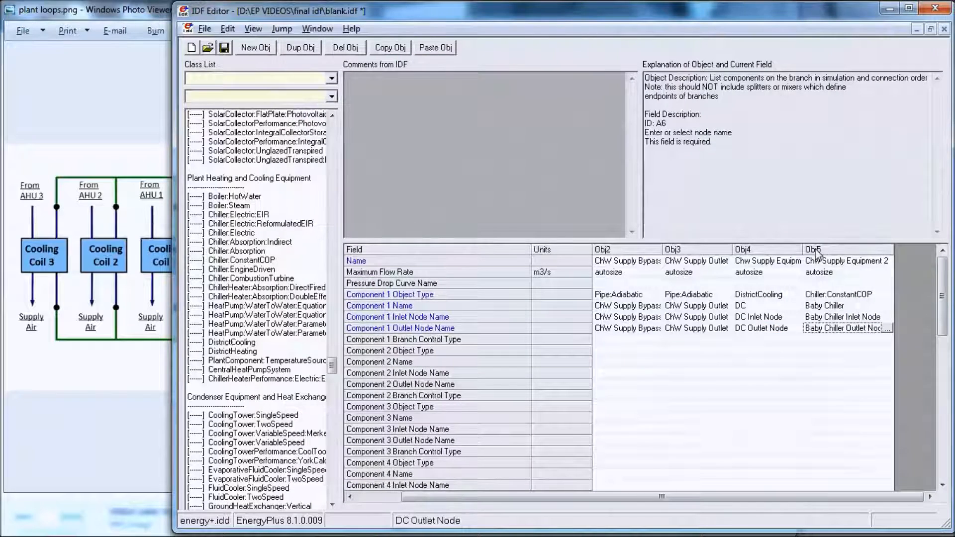
# Step: Paste a copy of the Chw Supply Equipment 2 branch, widen its column and rename it Chw Supply Equipment 3
pyautogui.click(856, 251)
pyautogui.click(390, 48)
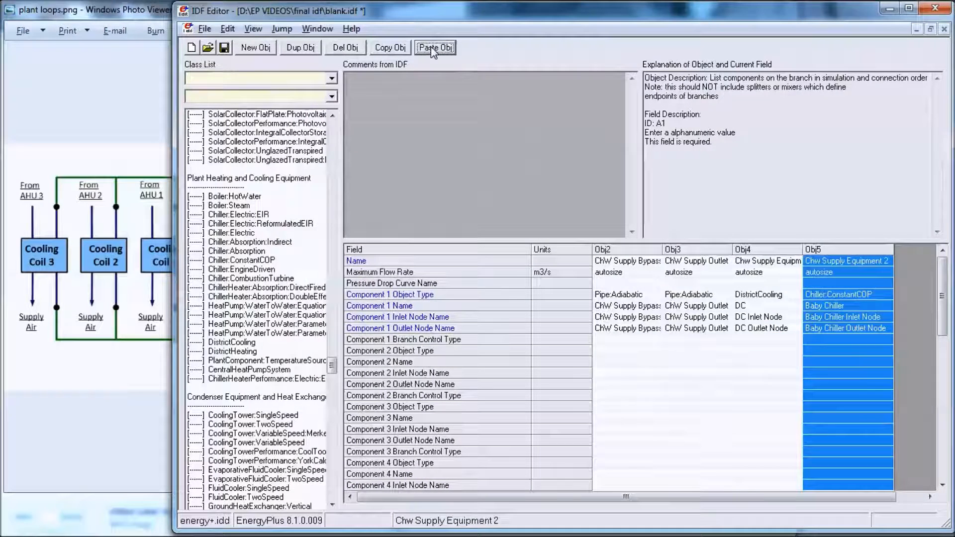
pyautogui.click(435, 47)
pyautogui.moveTo(870, 251); pyautogui.dragTo(894, 252)
pyautogui.click(889, 261)
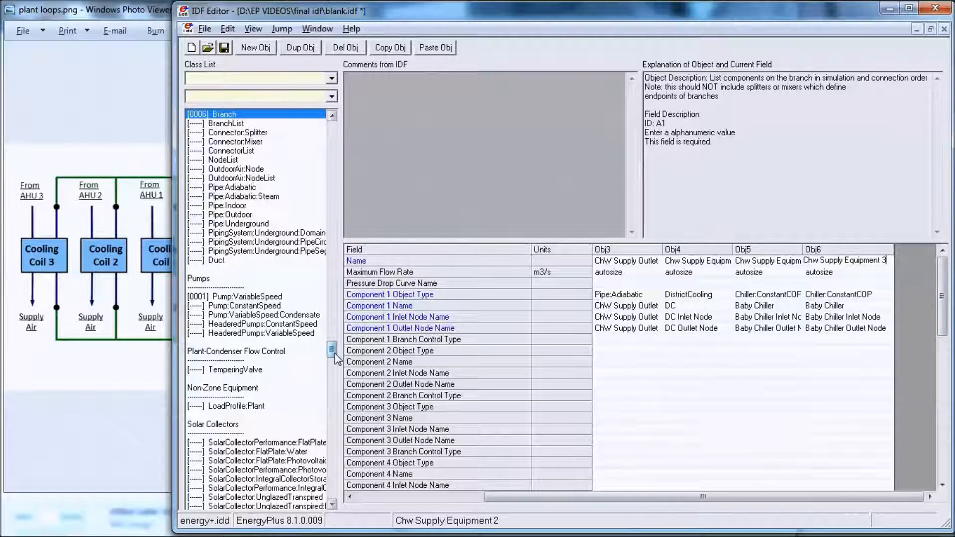
# Step: Change the Component 1 object type of the Chw Supply Equipment 3 branch to Chiller:Electric
pyautogui.moveTo(334, 354); pyautogui.dragTo(335, 368)
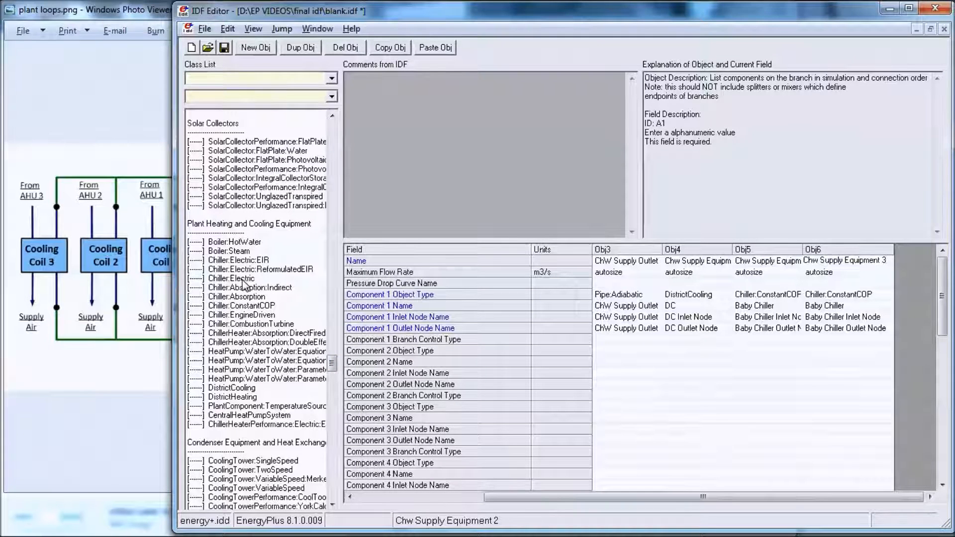
pyautogui.click(879, 293)
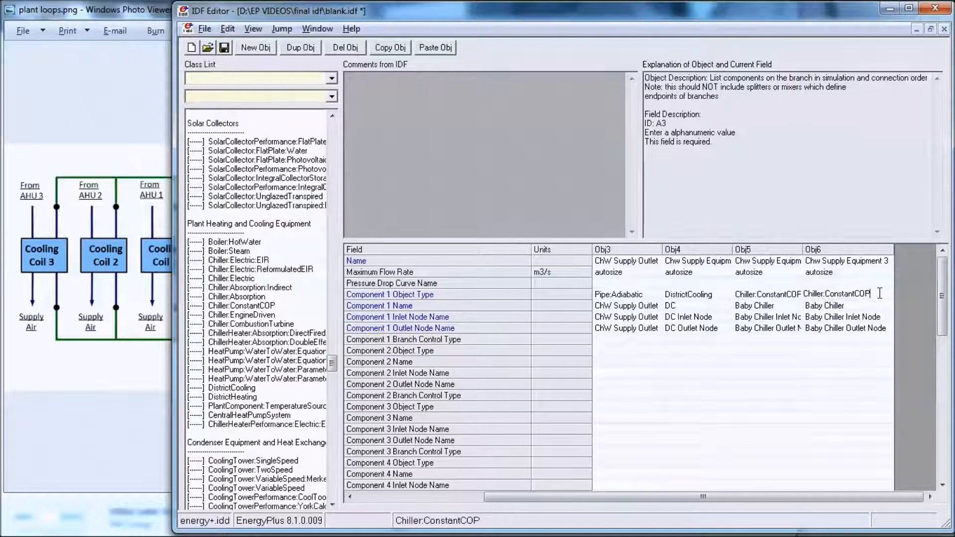
pyautogui.press('BackSpace')
pyautogui.press('BackSpace')
pyautogui.press('BackSpace')
pyautogui.press('BackSpace')
pyautogui.press('BackSpace')
pyautogui.write('E')
# Step: Rename Component 1 of the Chw Supply Equipment 3 branch as Big Chiller
pyautogui.click(858, 309)
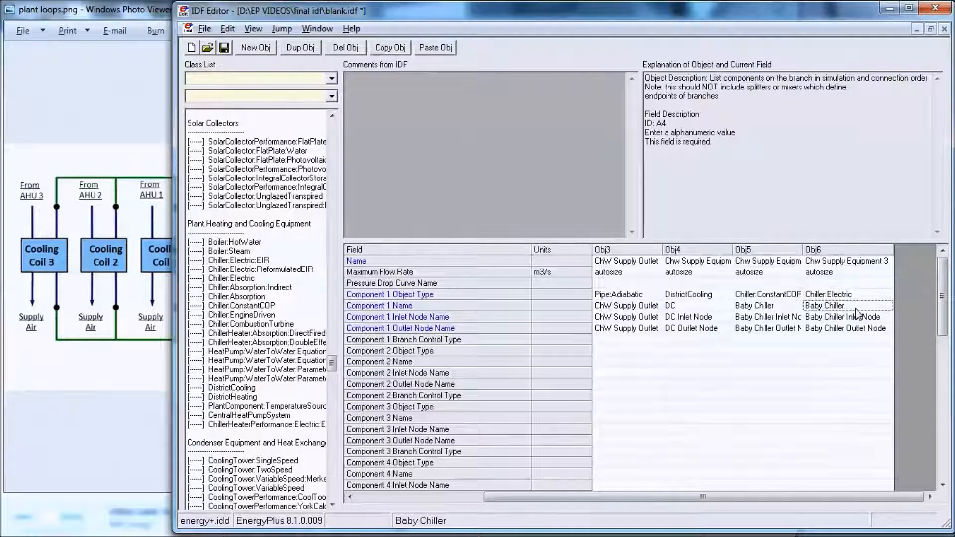
pyautogui.moveTo(816, 308); pyautogui.dragTo(808, 308)
pyautogui.press('BackSpace')
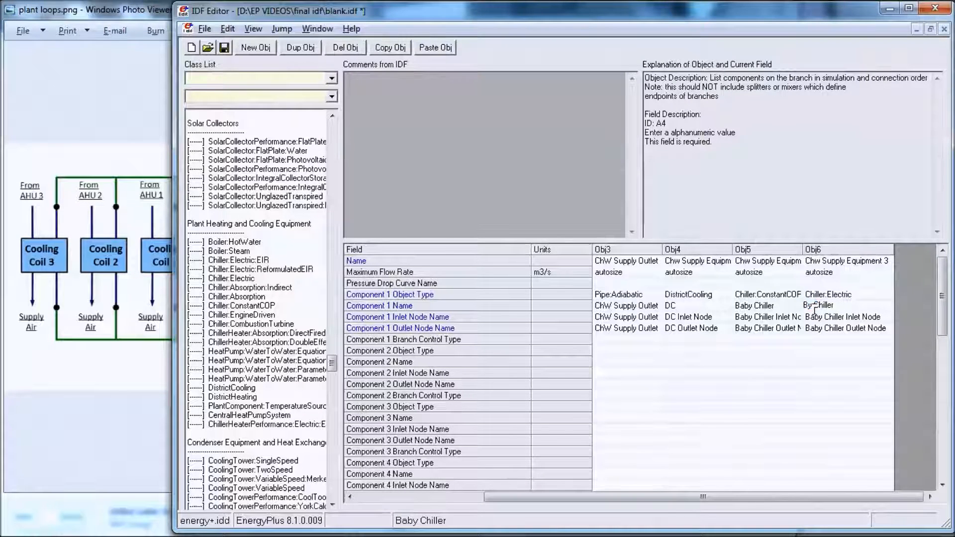
pyautogui.write('ig')
# Step: Set the Component 1 inlet node name of the Chw Supply Equipment 3 branch to Big Chiller Inlet Node
pyautogui.doubleClick(829, 318)
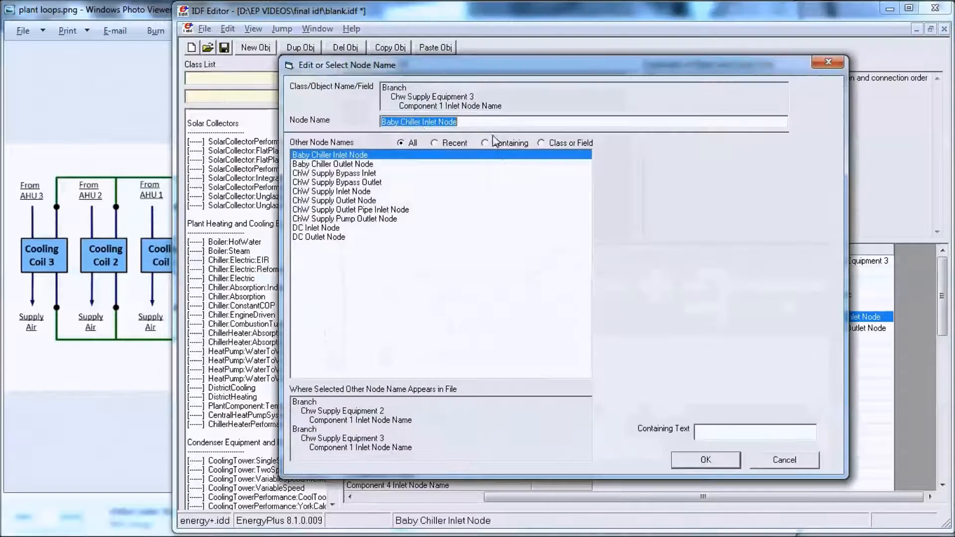
pyautogui.click(395, 123)
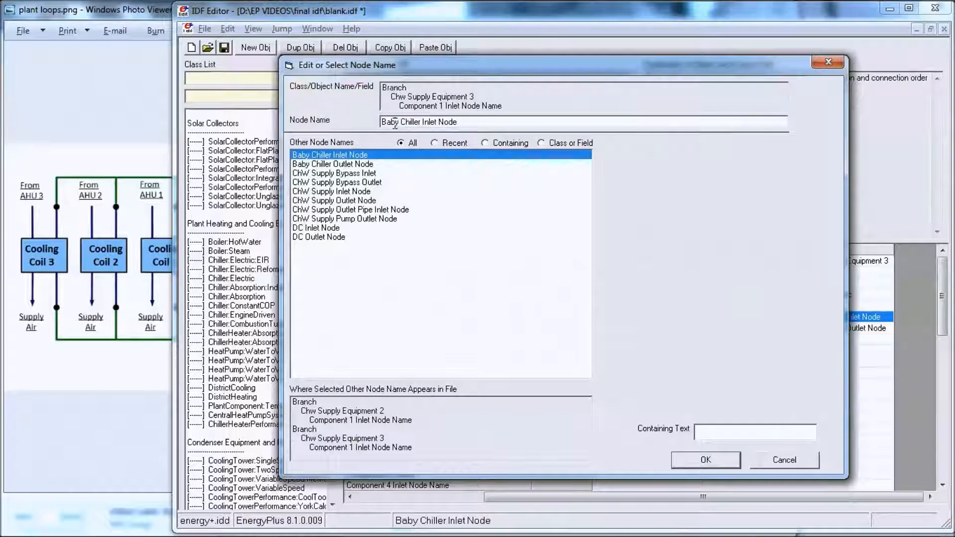
pyautogui.write('ig')
pyautogui.press('Delete')
pyautogui.press('Return')
# Step: Set the Component 1 outlet node name of the Chw Supply Equipment 3 branch to Big Chiller Outlet Node
pyautogui.click(870, 328)
pyautogui.click(888, 328)
pyautogui.click(398, 122)
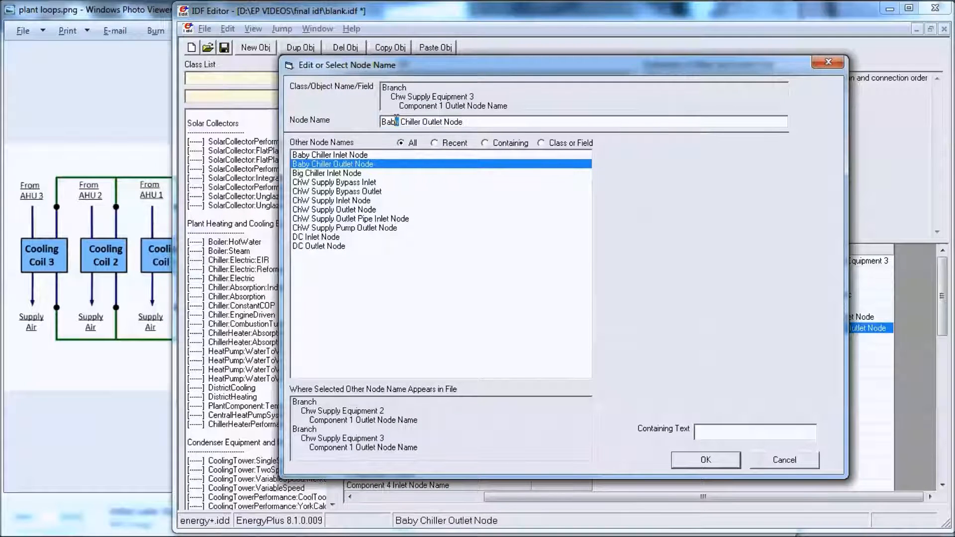
pyautogui.write('ig')
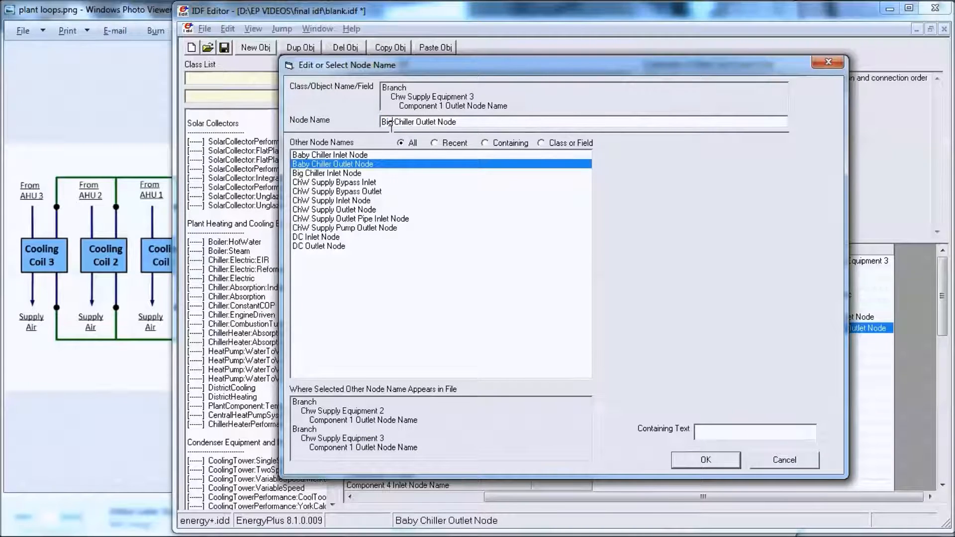
pyautogui.press('Return')
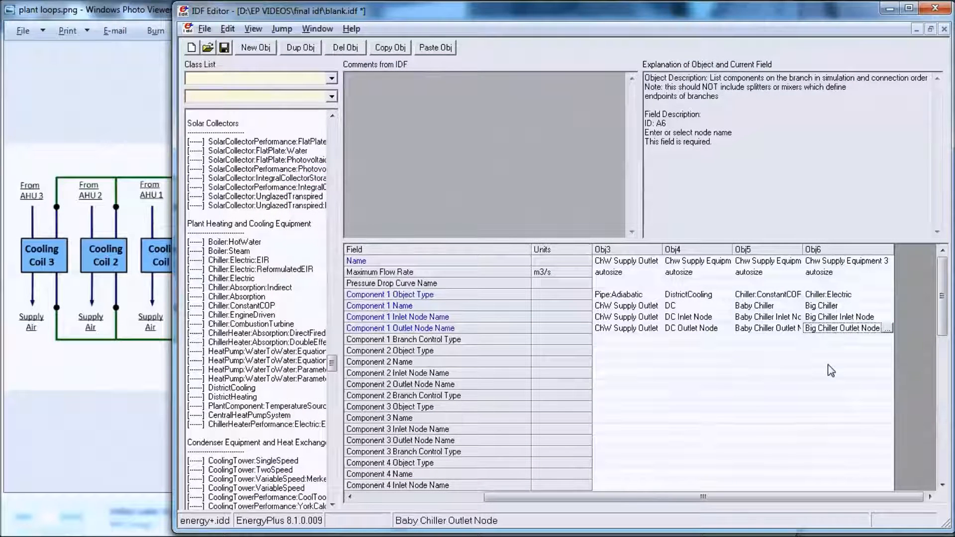
pyautogui.click(467, 497)
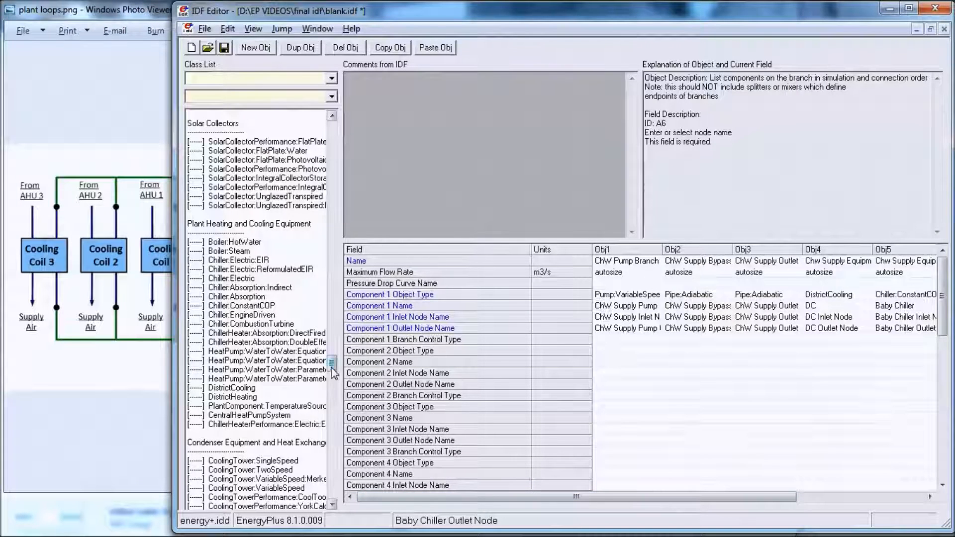
pyautogui.click(253, 28)
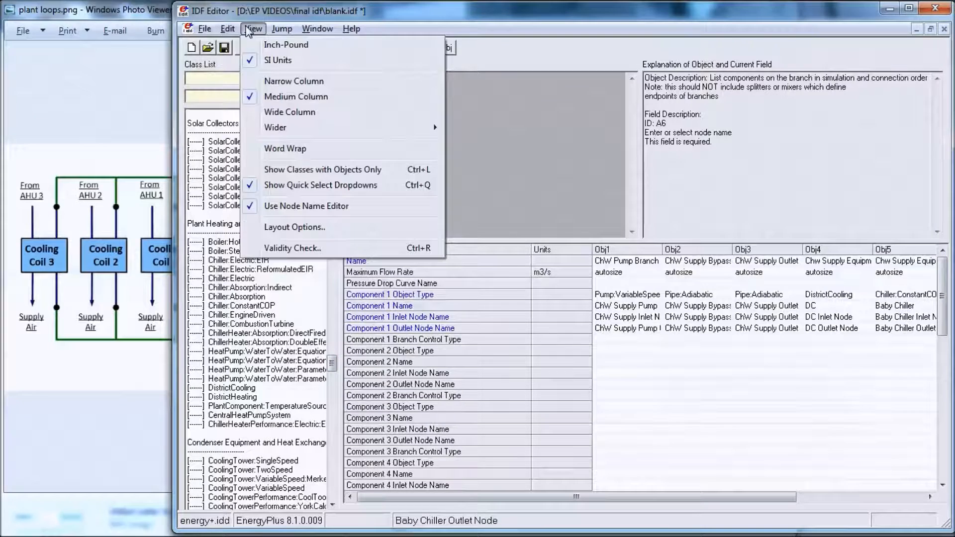
pyautogui.click(267, 171)
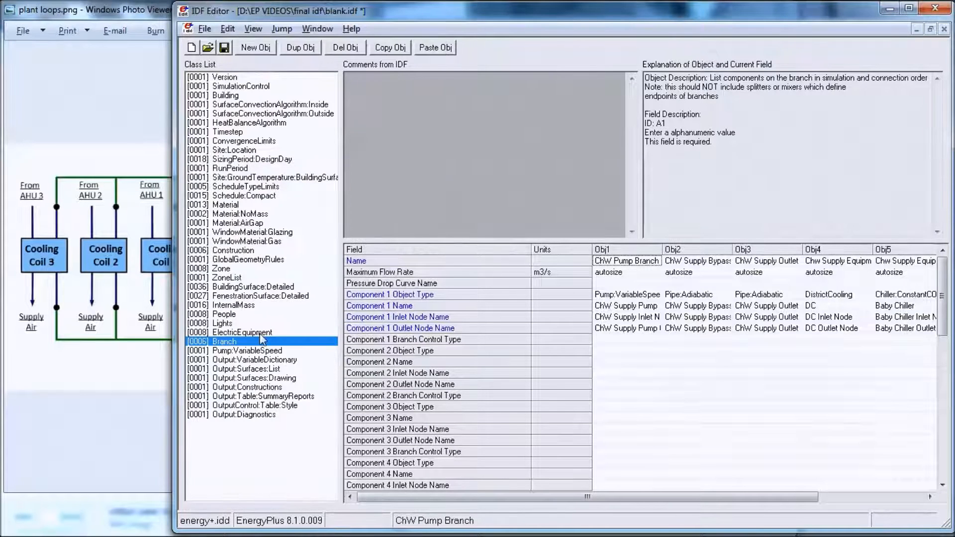
pyautogui.hotkey('ctrl', 'l')
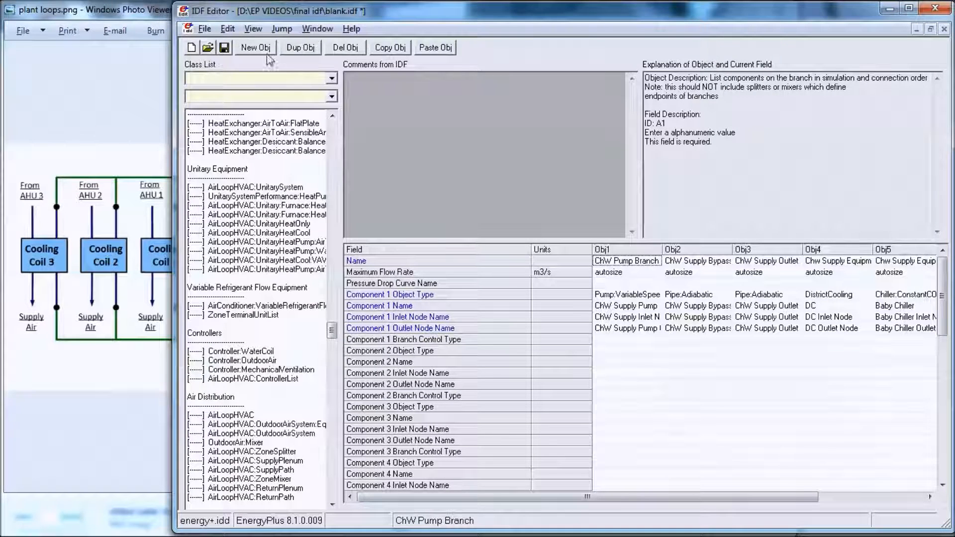
# Step: Hide the quick select dropdowns above the class list
pyautogui.click(253, 28)
pyautogui.click(276, 187)
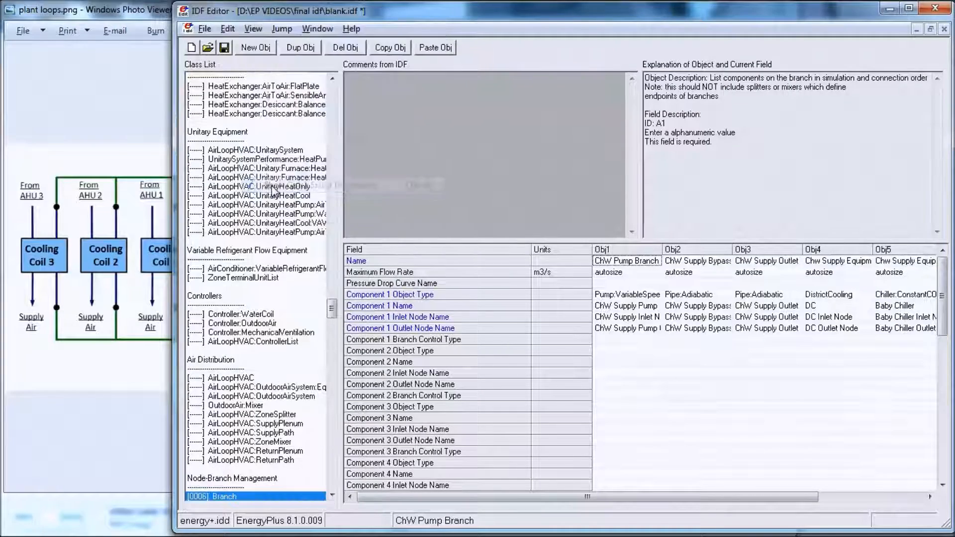
pyautogui.moveTo(331, 309); pyautogui.dragTo(350, 332)
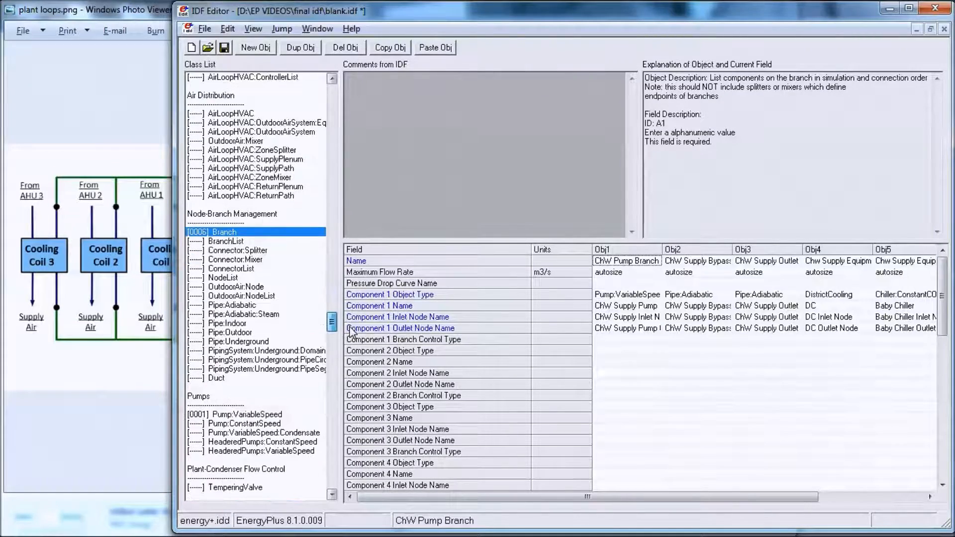
# Step: Create a Pipe:Adiabatic object named ChW Supply Bypass Pipe, copying the name from the supply bypass branch's Component 1
pyautogui.click(240, 306)
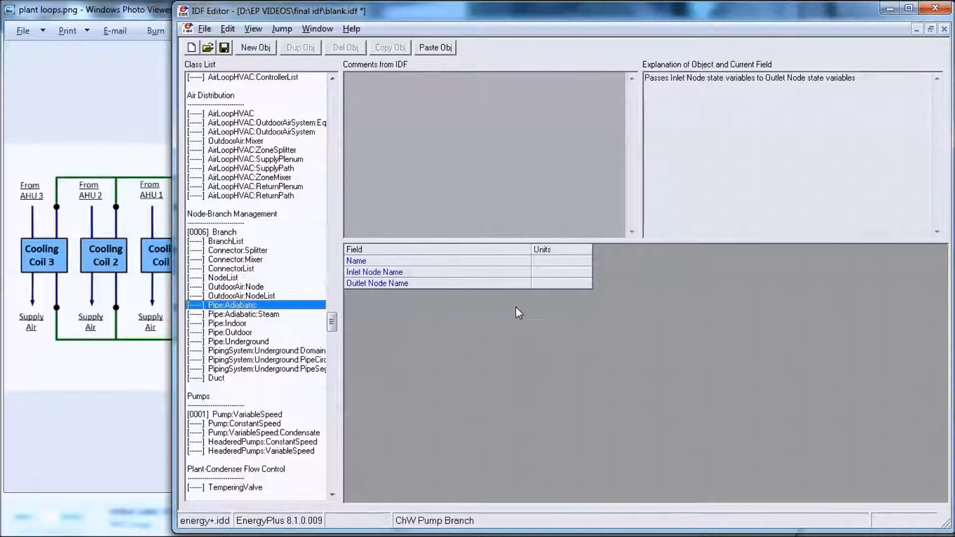
pyautogui.click(222, 233)
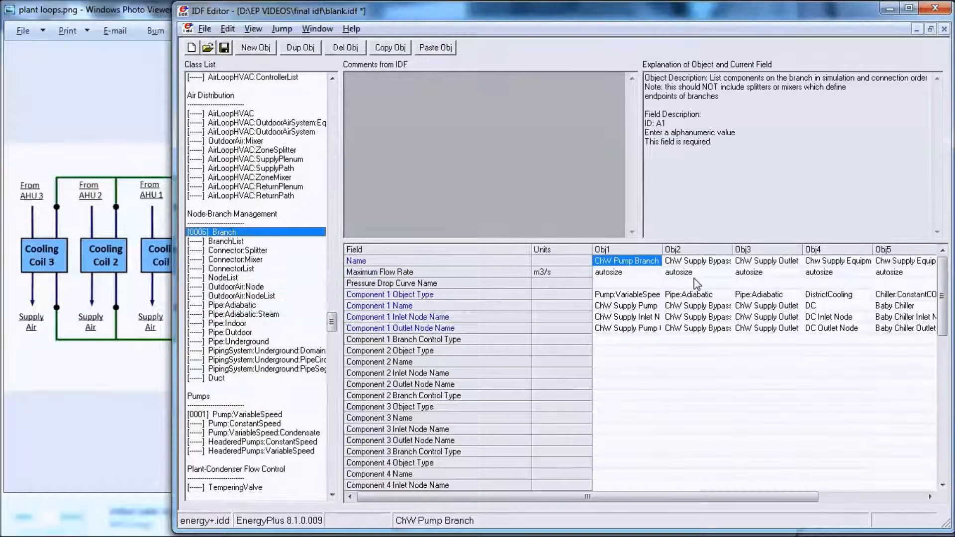
pyautogui.moveTo(733, 249); pyautogui.dragTo(764, 250)
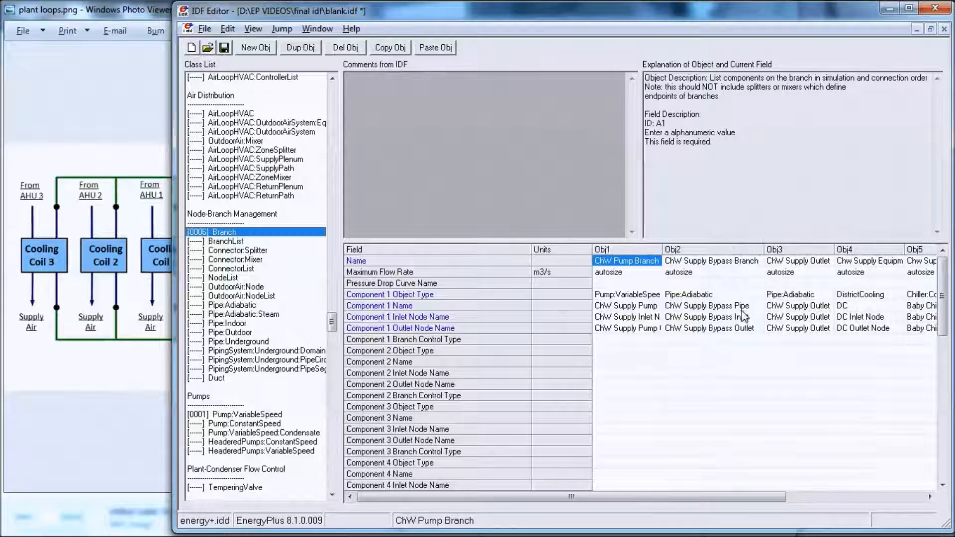
pyautogui.click(756, 306)
pyautogui.moveTo(756, 306); pyautogui.dragTo(654, 312)
pyautogui.hotkey('ctrl', 'c')
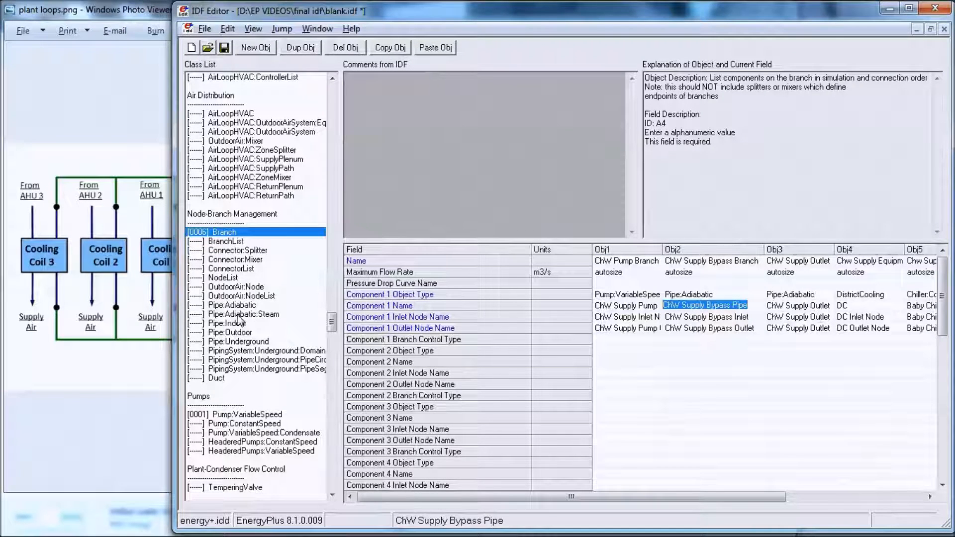
pyautogui.click(275, 305)
pyautogui.click(256, 48)
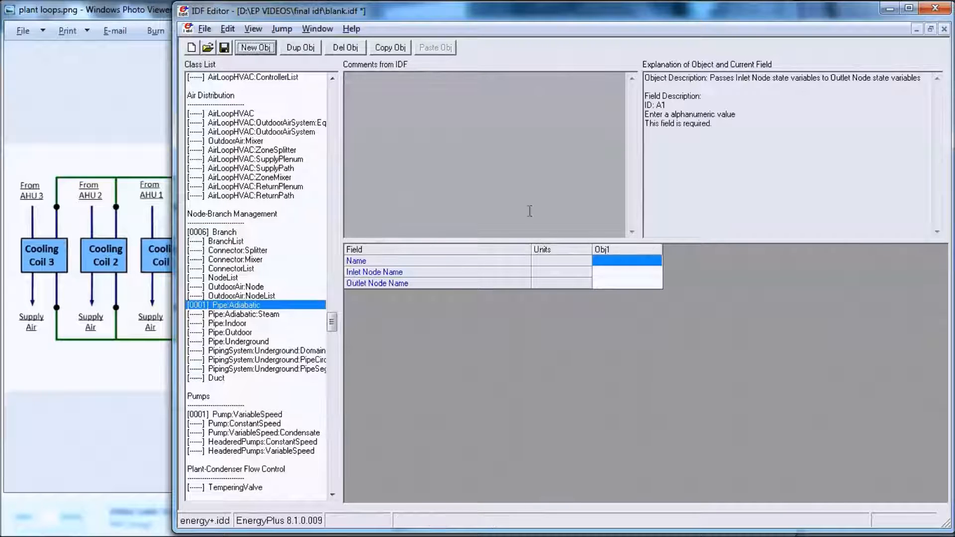
pyautogui.hotkey('ctrl', 'v')
# Step: Assign ChW Supply Bypass Inlet and ChW Supply Bypass Outlet as the bypass pipe's inlet and outlet nodes
pyautogui.click(628, 272)
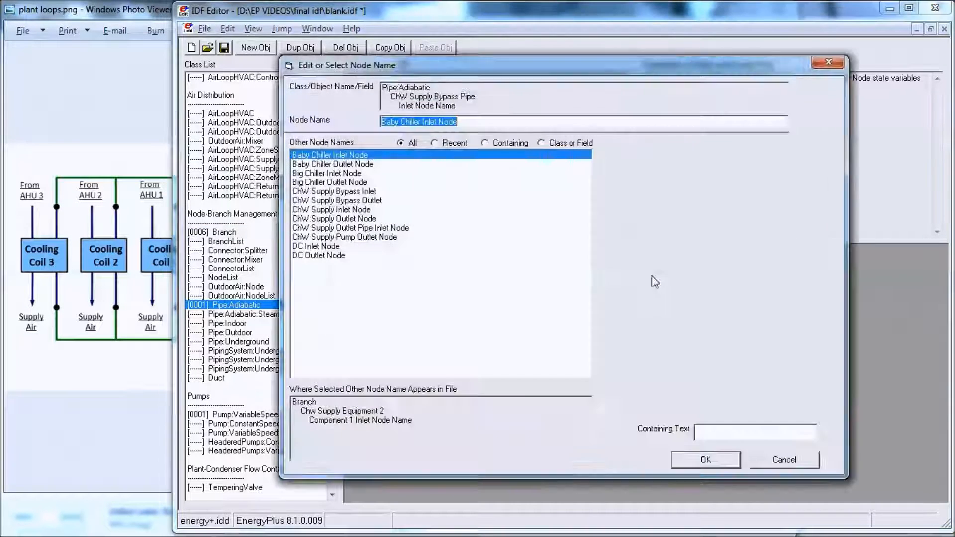
pyautogui.doubleClick(358, 194)
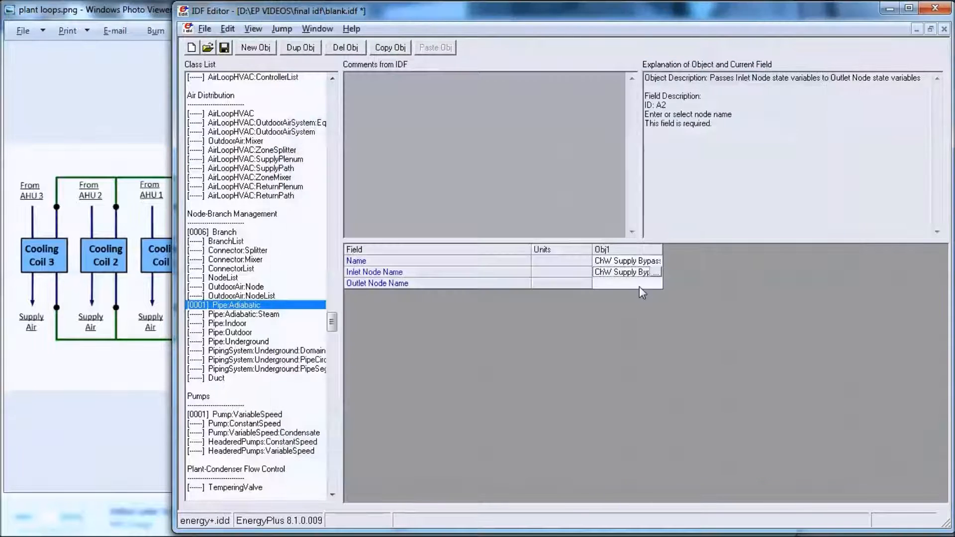
pyautogui.doubleClick(640, 284)
pyautogui.doubleClick(341, 201)
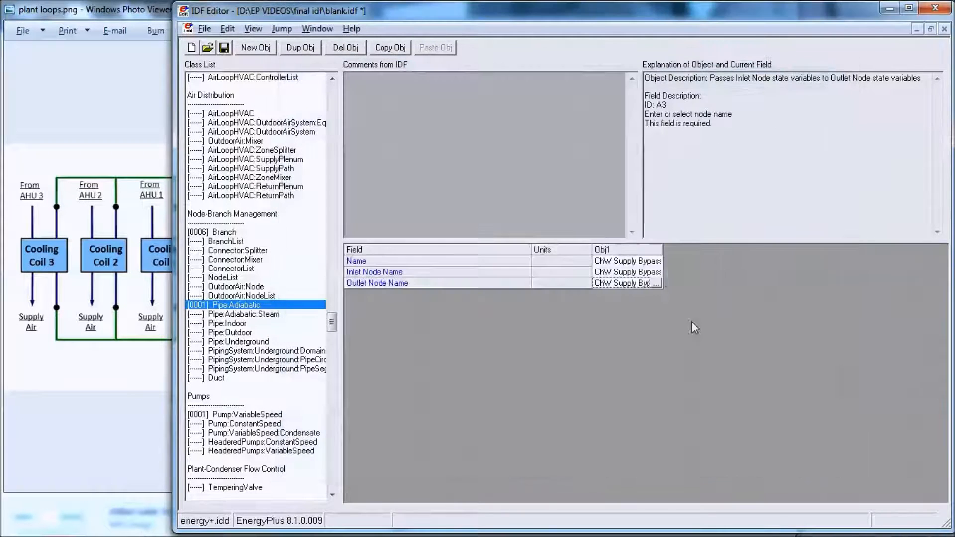
# Step: Duplicate the bypass pipe object and rename the copy ChW Supply Outlet Pipe
pyautogui.click(312, 48)
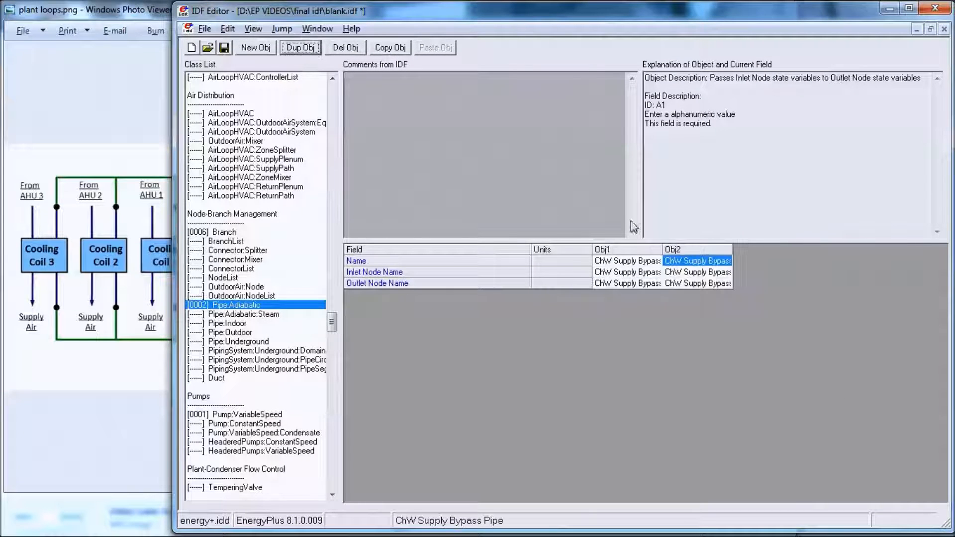
pyautogui.click(736, 262)
pyautogui.press('BackSpace')
pyautogui.press('BackSpace')
pyautogui.write('Outlet')
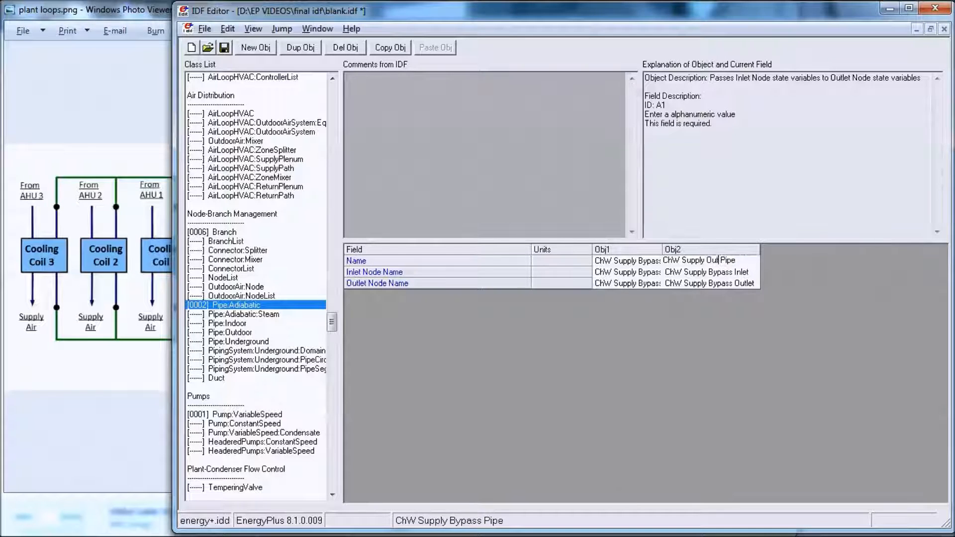
# Step: Set the ChW Supply Outlet Pipe's inlet node to ChW Supply Outlet Pipe Inlet Node and its outlet node to ChW Supply Outlet Node
pyautogui.doubleClick(757, 275)
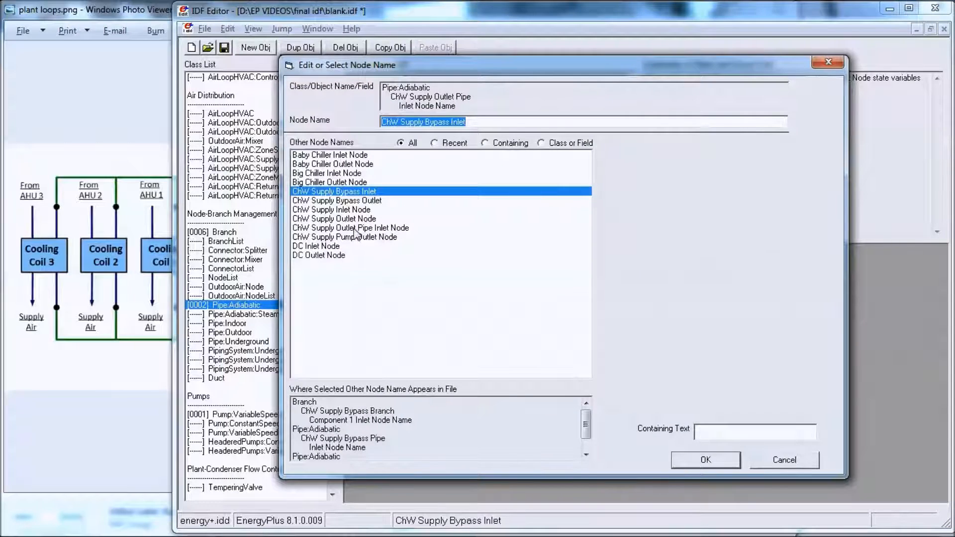
pyautogui.doubleClick(357, 228)
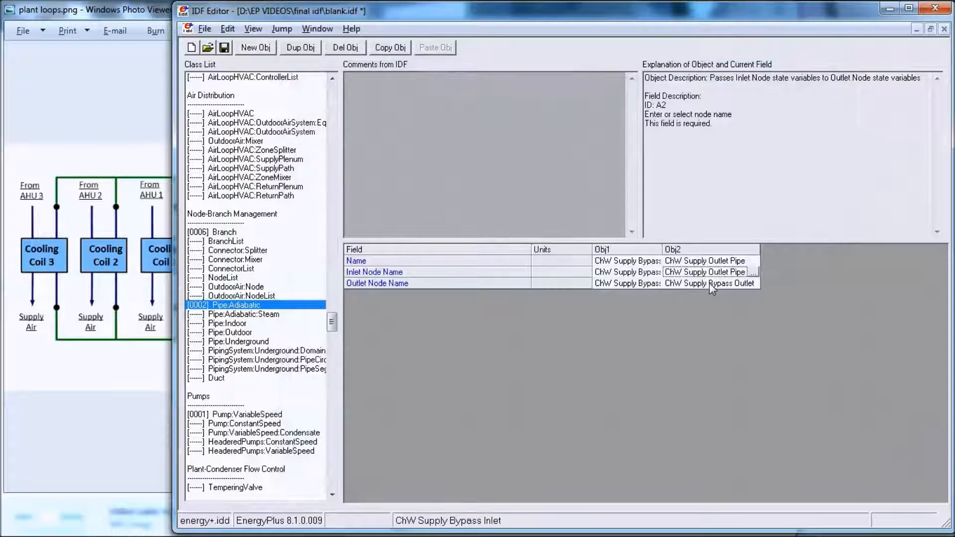
pyautogui.doubleClick(709, 283)
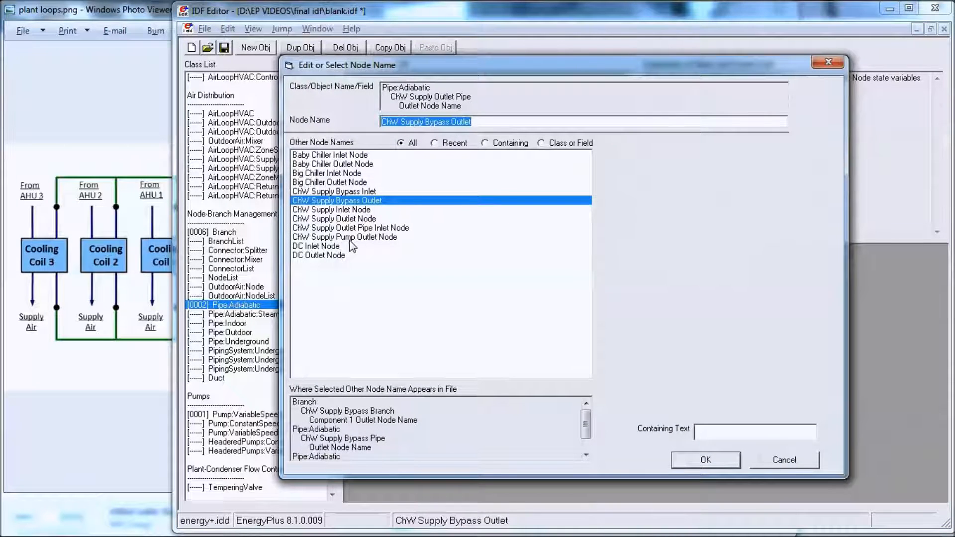
pyautogui.doubleClick(351, 222)
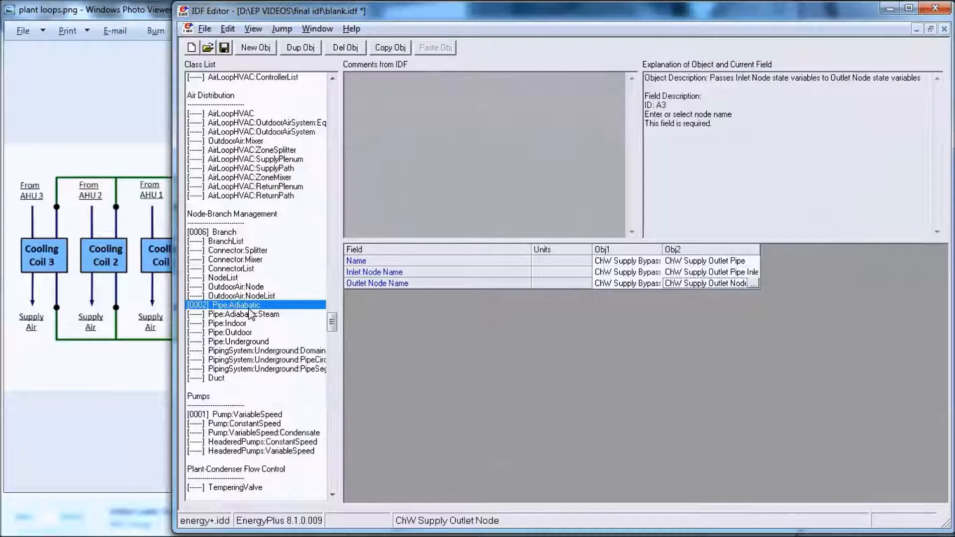
# Step: Review the Branch objects' components, widening the Obj3 and Obj4 columns to fit their contents
pyautogui.click(234, 234)
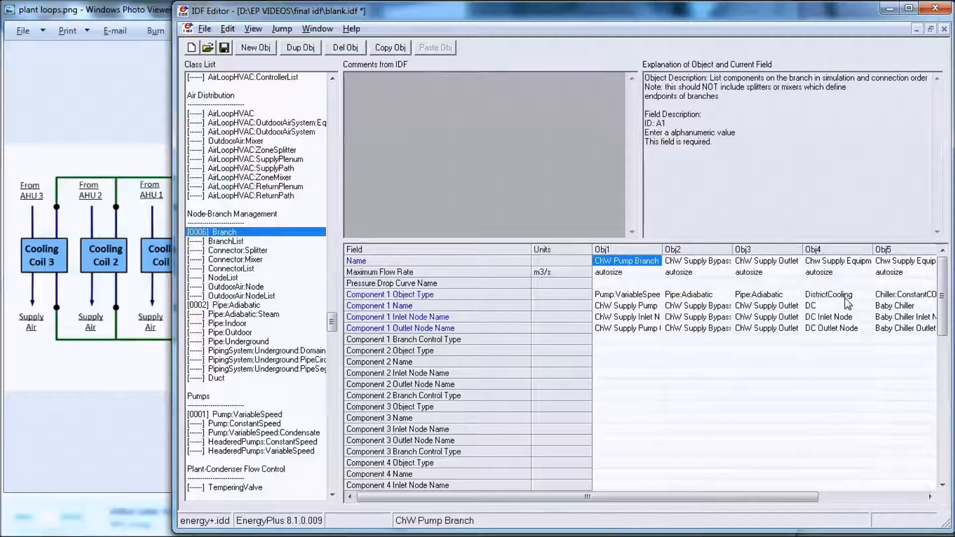
pyautogui.doubleClick(803, 249)
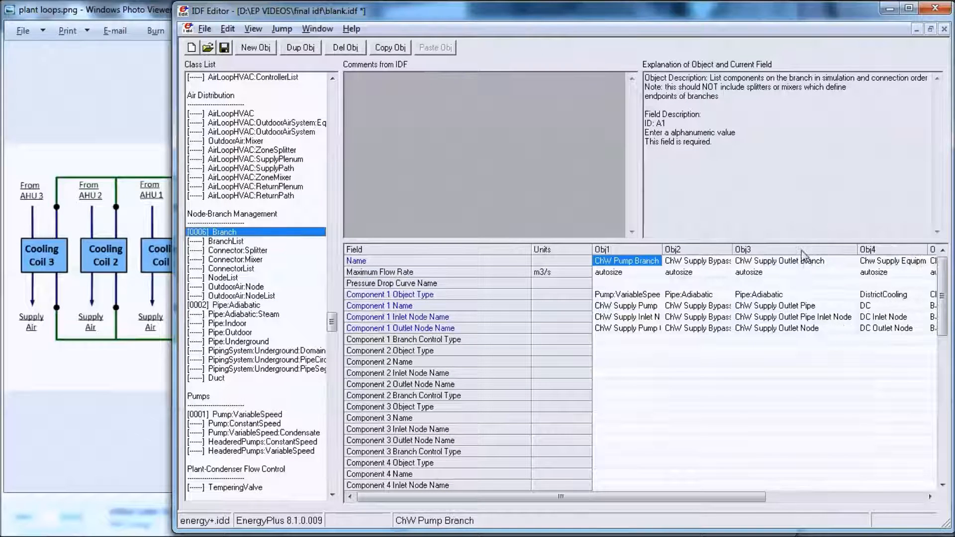
pyautogui.doubleClick(928, 249)
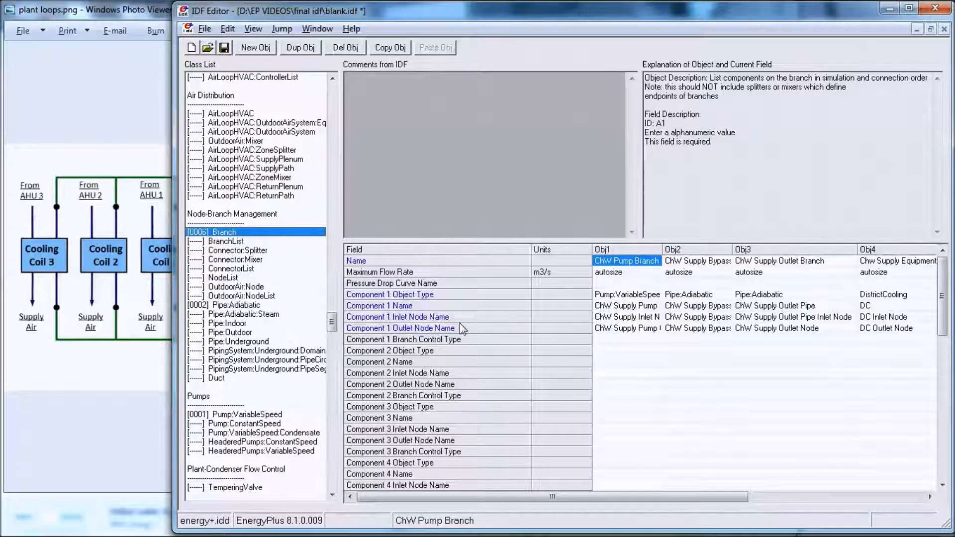
# Step: Create a DistrictCooling object named DC
pyautogui.moveTo(331, 322); pyautogui.dragTo(334, 343)
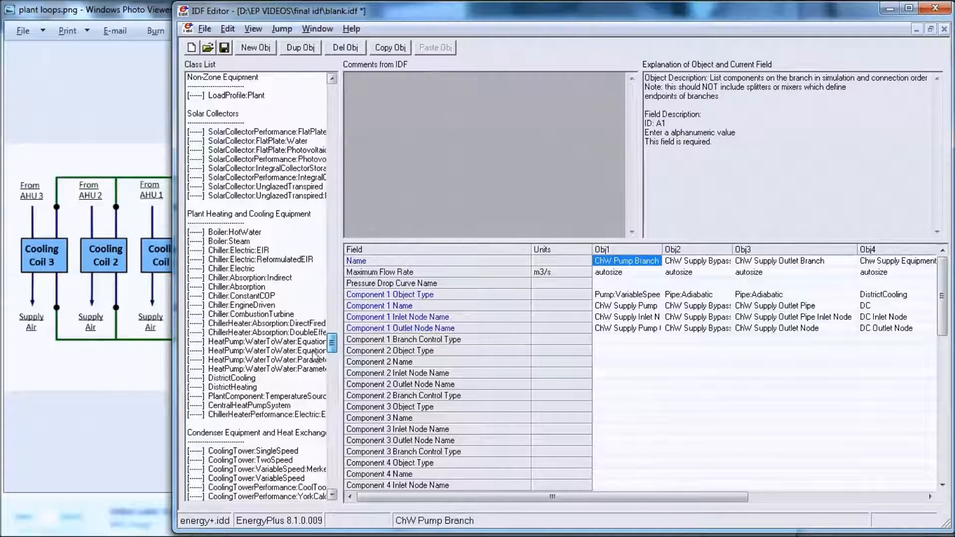
pyautogui.click(245, 378)
pyautogui.click(254, 50)
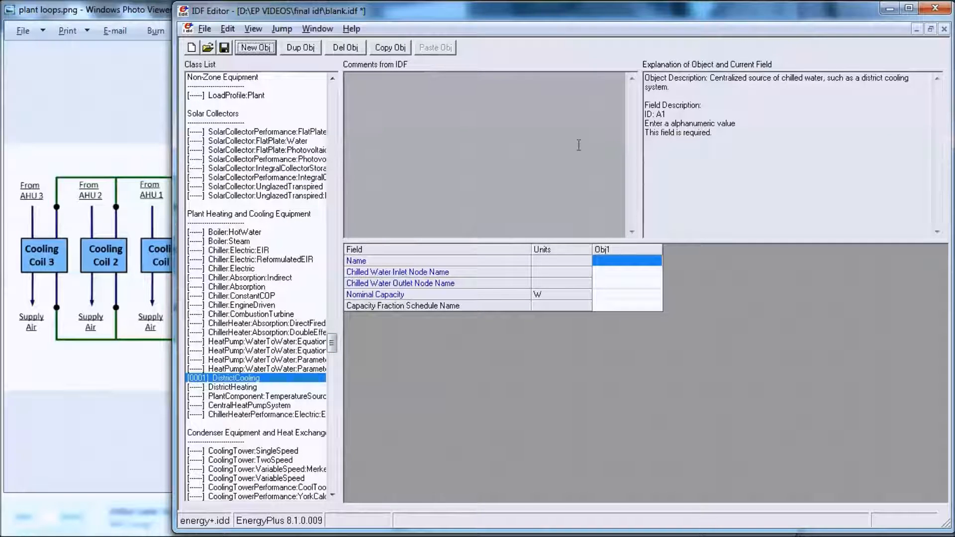
pyautogui.click(607, 260)
pyautogui.write('DC')
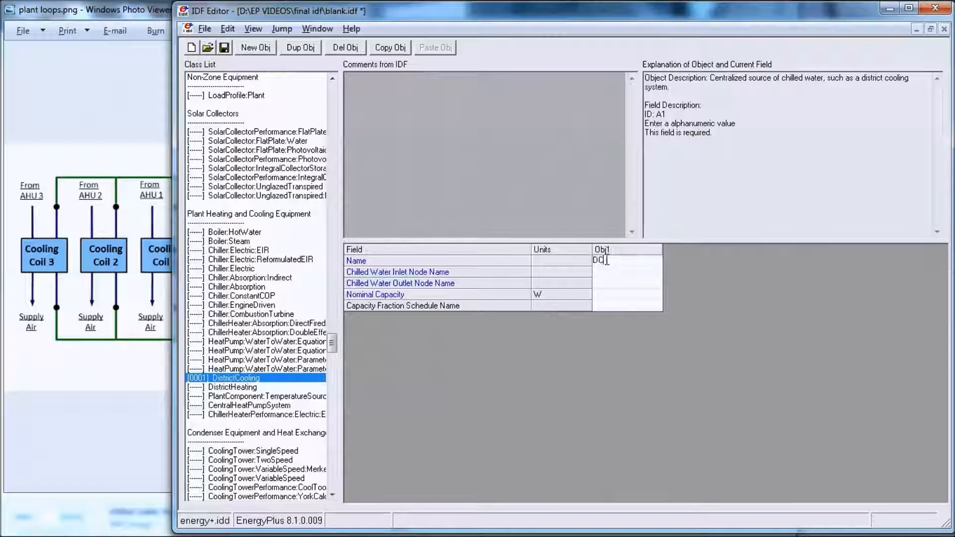
# Step: Assign DC Inlet Node and DC Outlet Node as the district cooling object's chilled water inlet and outlet nodes
pyautogui.click(616, 272)
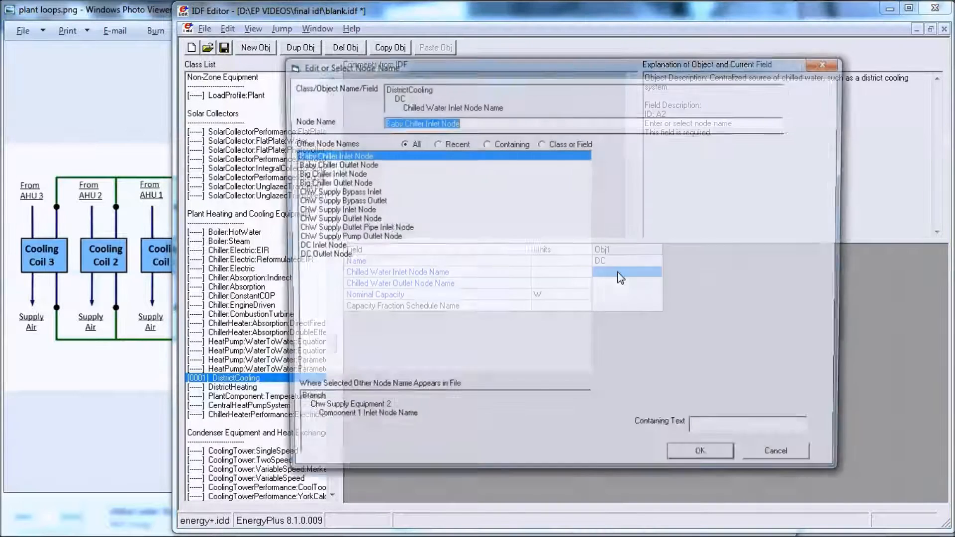
pyautogui.click(319, 252)
pyautogui.doubleClick(319, 248)
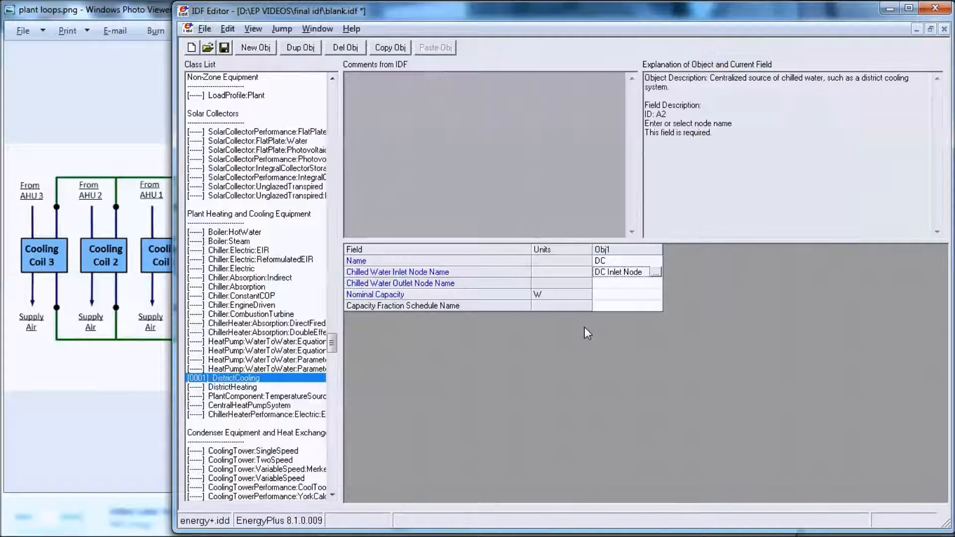
pyautogui.click(612, 283)
pyautogui.click(613, 283)
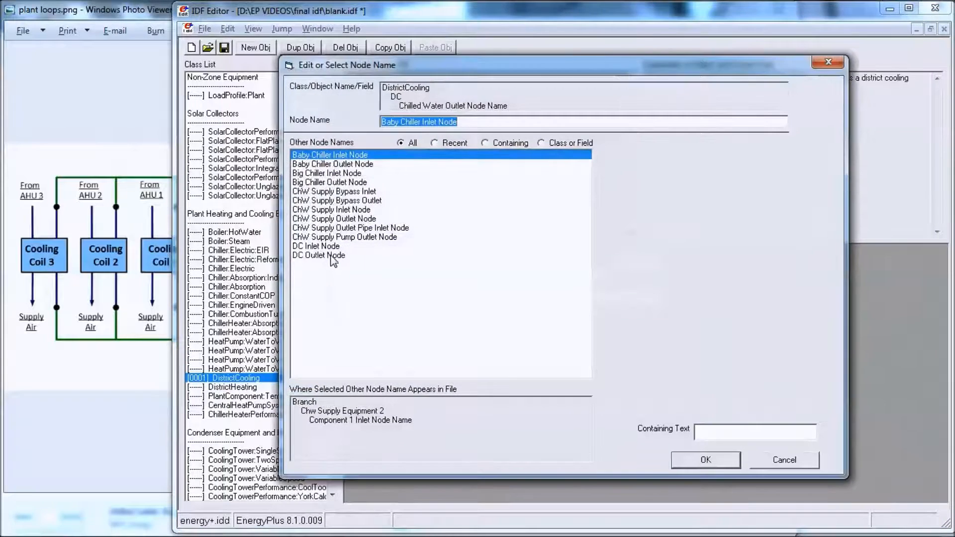
pyautogui.doubleClick(330, 256)
# Step: Set the district cooling object's nominal capacity to 900000 W
pyautogui.click(616, 296)
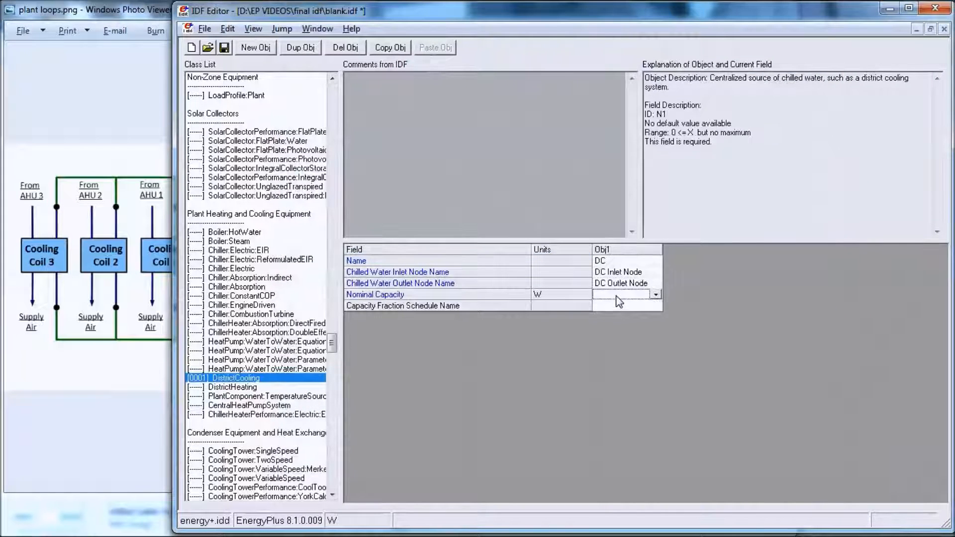
pyautogui.click(617, 297)
pyautogui.click(618, 296)
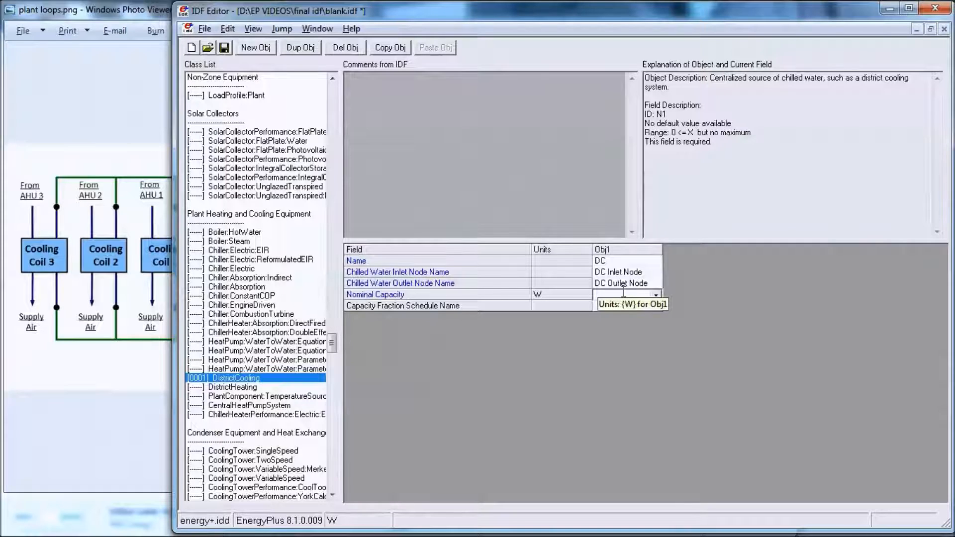
pyautogui.write('900000')
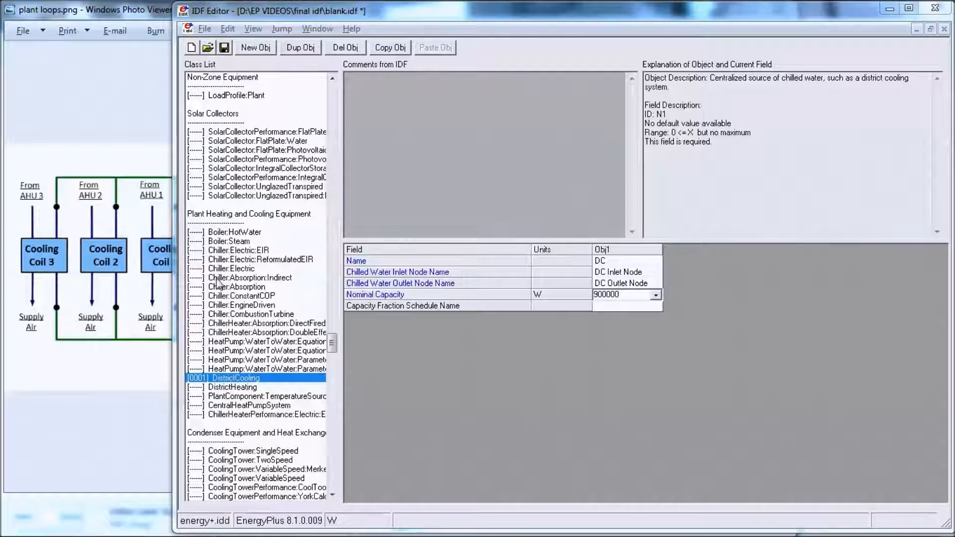
pyautogui.click(611, 347)
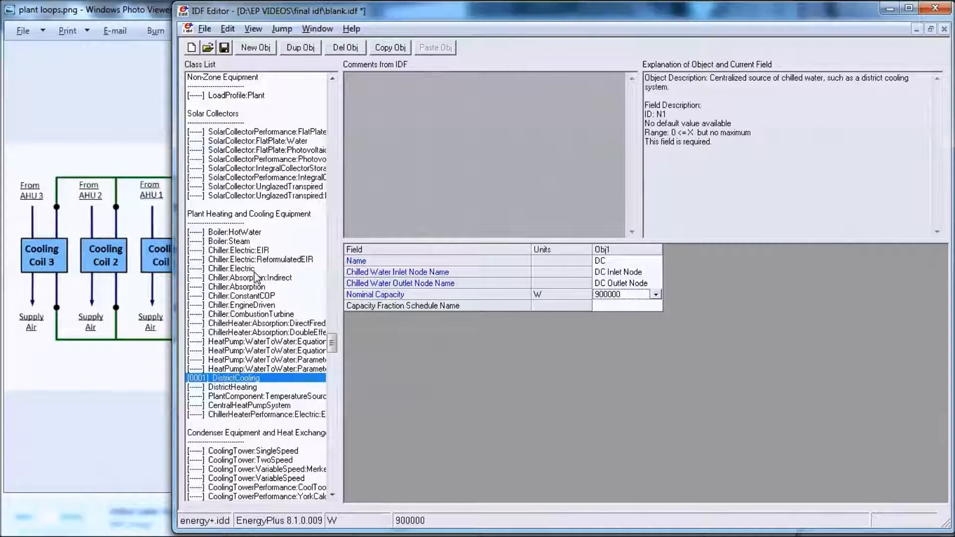
# Step: Create a Chiller:ConstantCOP object named Baby Chiller
pyautogui.click(258, 297)
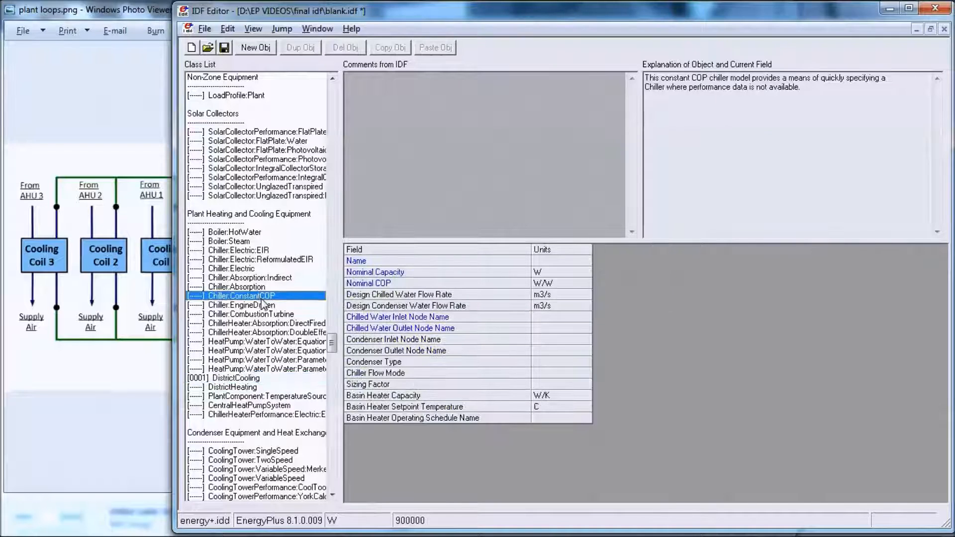
pyautogui.click(254, 48)
pyautogui.click(649, 262)
pyautogui.write('Chw')
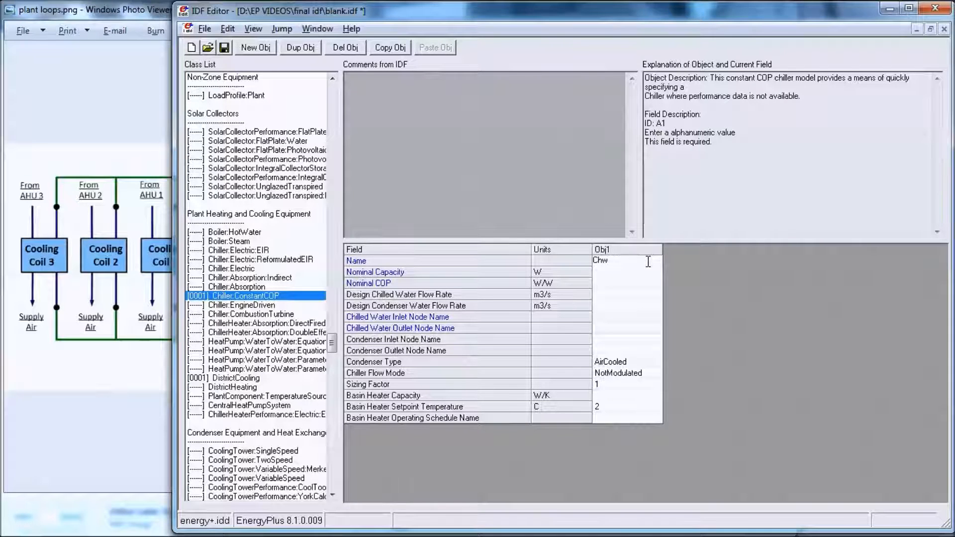
pyautogui.moveTo(616, 264); pyautogui.dragTo(574, 263)
pyautogui.write('baby Chiller')
pyautogui.press('Left')
pyautogui.press('Left')
pyautogui.press('Left')
pyautogui.press('Left')
pyautogui.press('Left')
pyautogui.press('Left')
pyautogui.press('Left')
pyautogui.press('Left')
pyautogui.press('Left')
pyautogui.press('Left')
pyautogui.press('Left')
pyautogui.press('BackSpace')
pyautogui.write('B')
# Step: Set the Baby Chiller's nominal capacity to 25000 W and its nominal COP to 2.5
pyautogui.click(606, 272)
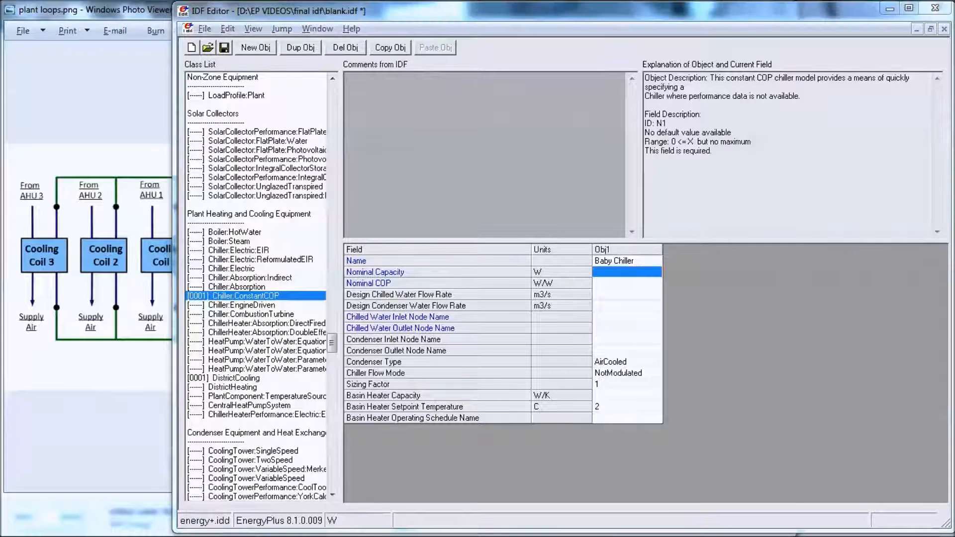
pyautogui.click(609, 275)
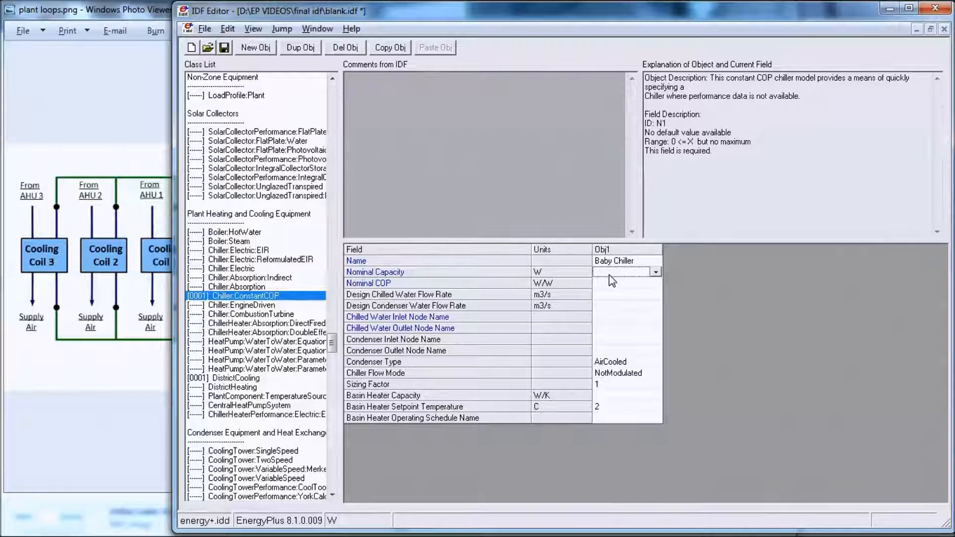
pyautogui.click(611, 275)
pyautogui.click(612, 275)
pyautogui.write('25000')
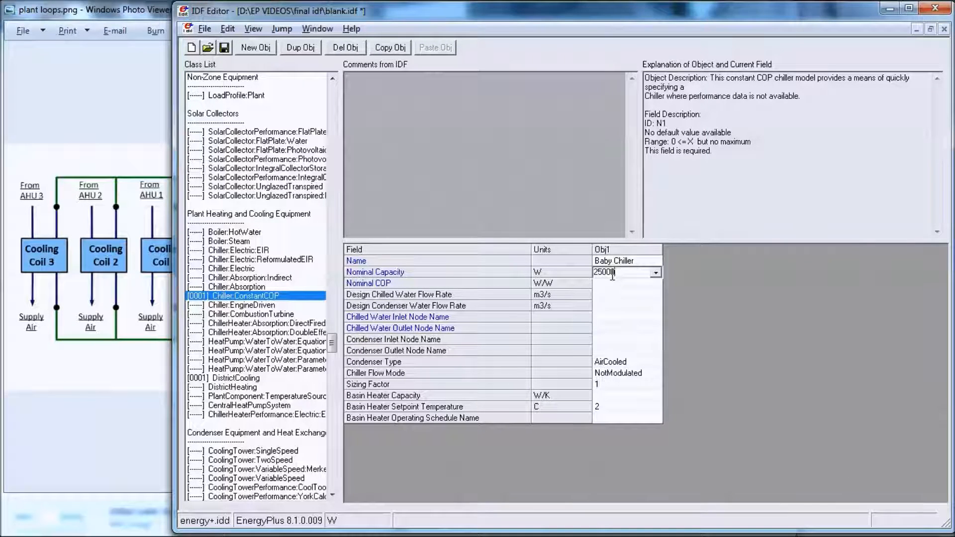
pyautogui.click(619, 285)
pyautogui.write('2.5')
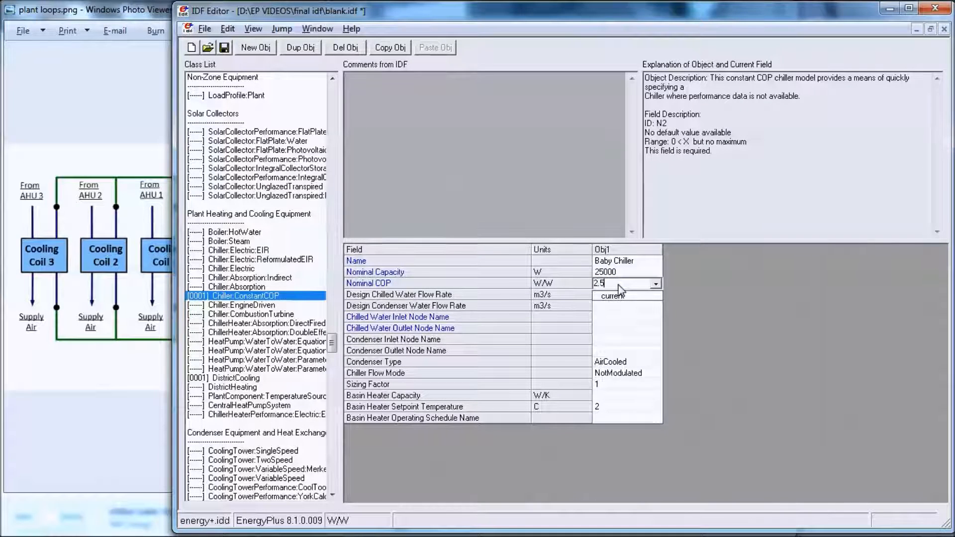
pyautogui.click(730, 299)
# Step: Set the Baby Chiller's design chilled water and design condenser water flow rates to autosize
pyautogui.click(638, 293)
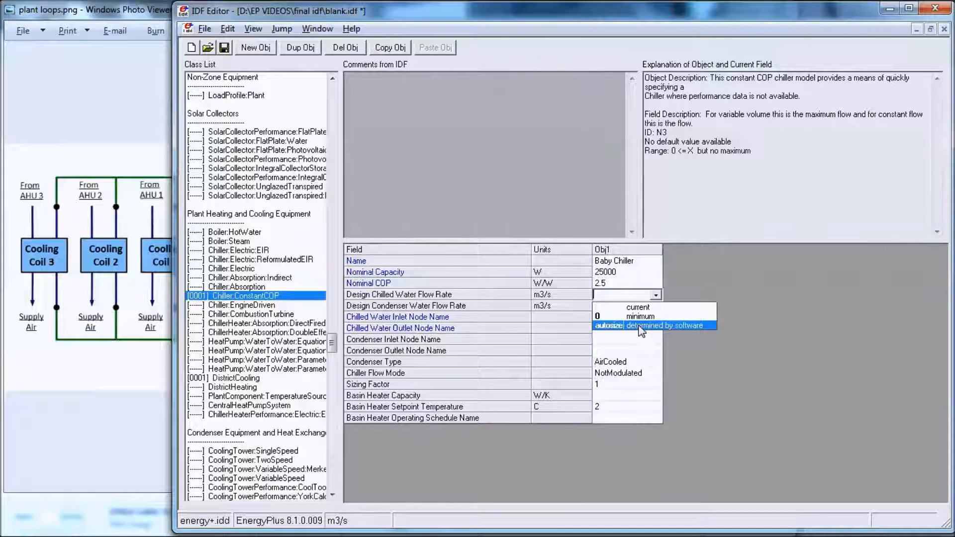
pyautogui.click(641, 325)
pyautogui.click(642, 305)
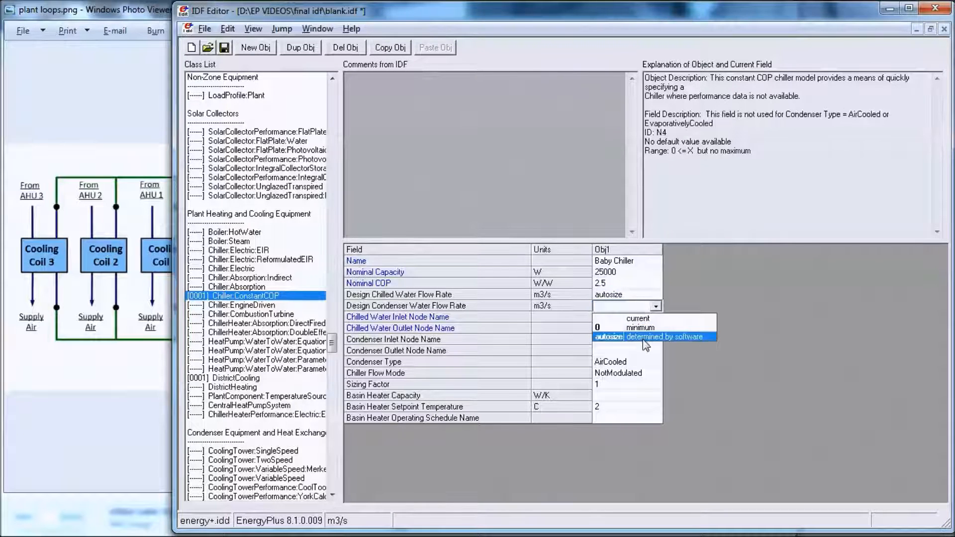
pyautogui.click(645, 342)
# Step: Assign Baby Chiller Inlet Node and Baby Chiller Outlet Node as the chiller's chilled water inlet and outlet nodes
pyautogui.click(627, 319)
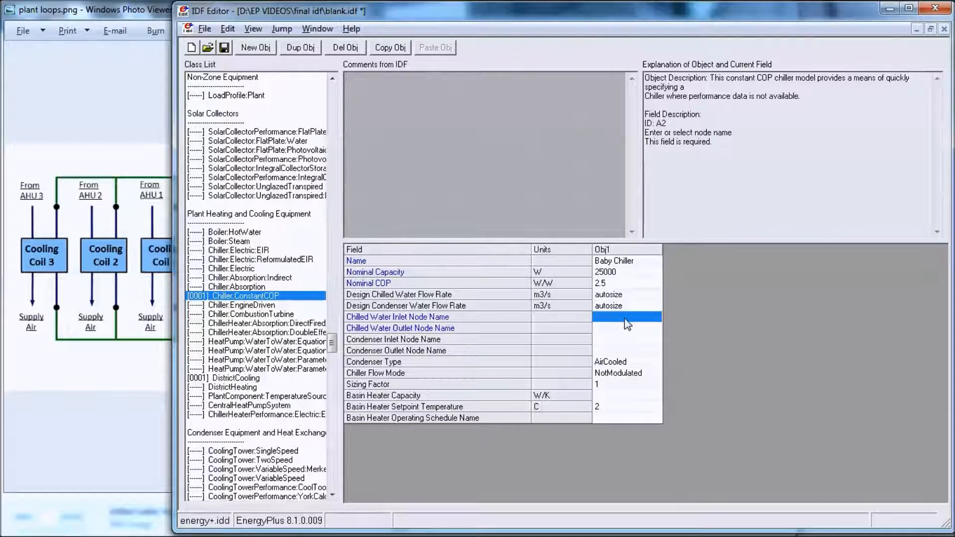
pyautogui.click(628, 321)
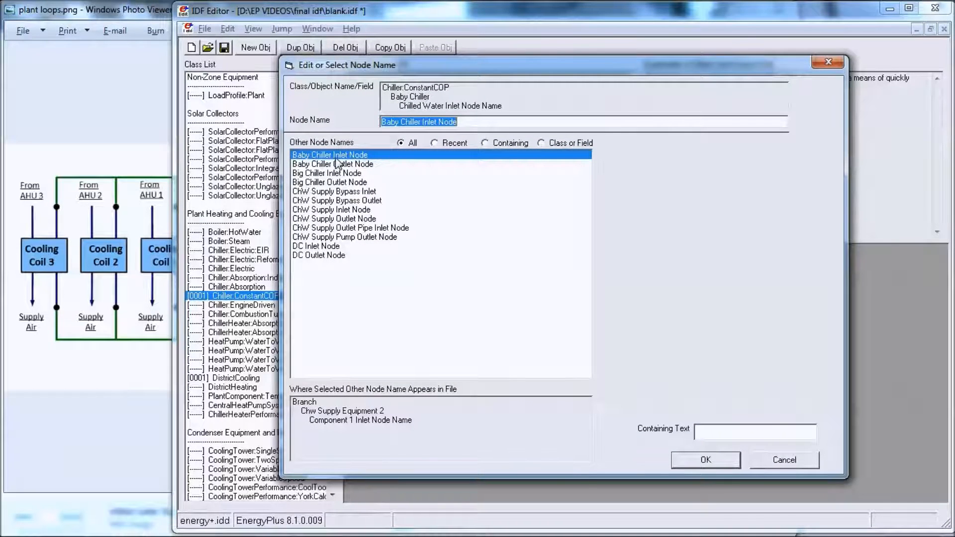
pyautogui.doubleClick(337, 156)
pyautogui.doubleClick(620, 329)
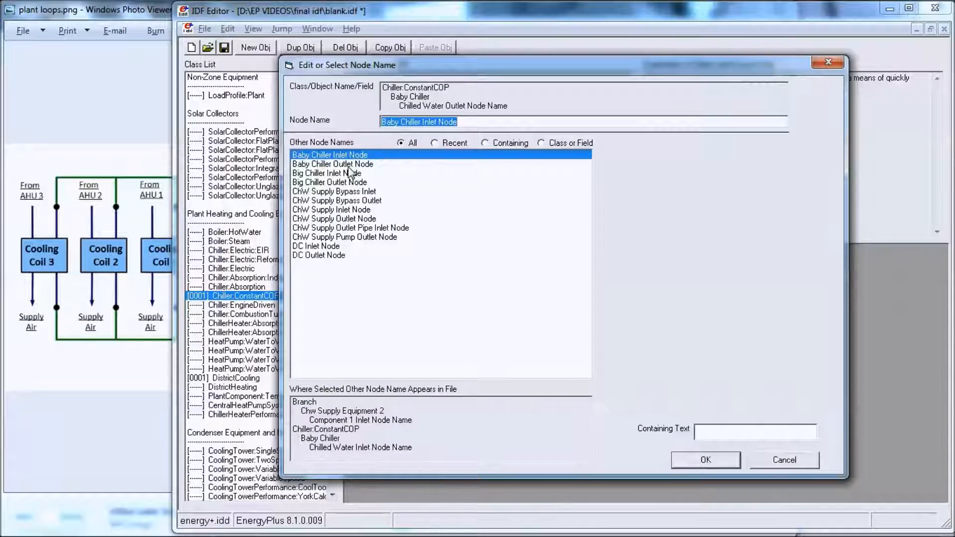
pyautogui.click(348, 164)
pyautogui.doubleClick(349, 164)
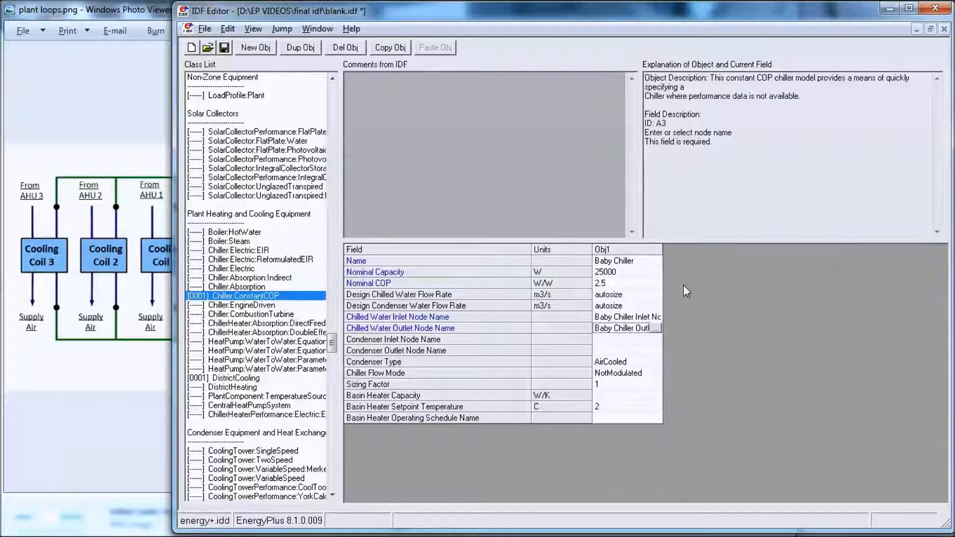
# Step: Consult the condenser loop in the plant loops diagram and set the chiller's condenser inlet node to Baby Chiller Condenser Inlet Node
pyautogui.click(625, 340)
pyautogui.click(102, 386)
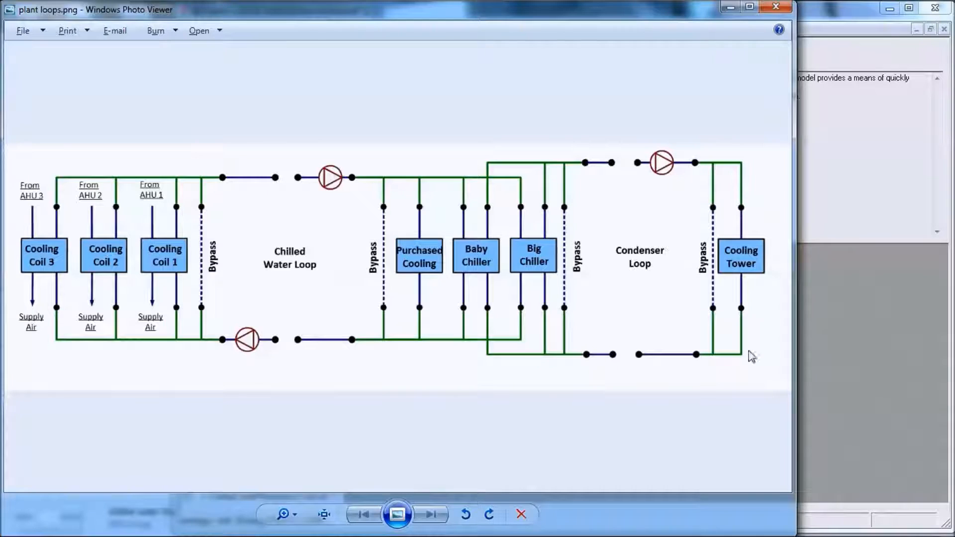
pyautogui.click(824, 355)
pyautogui.click(657, 340)
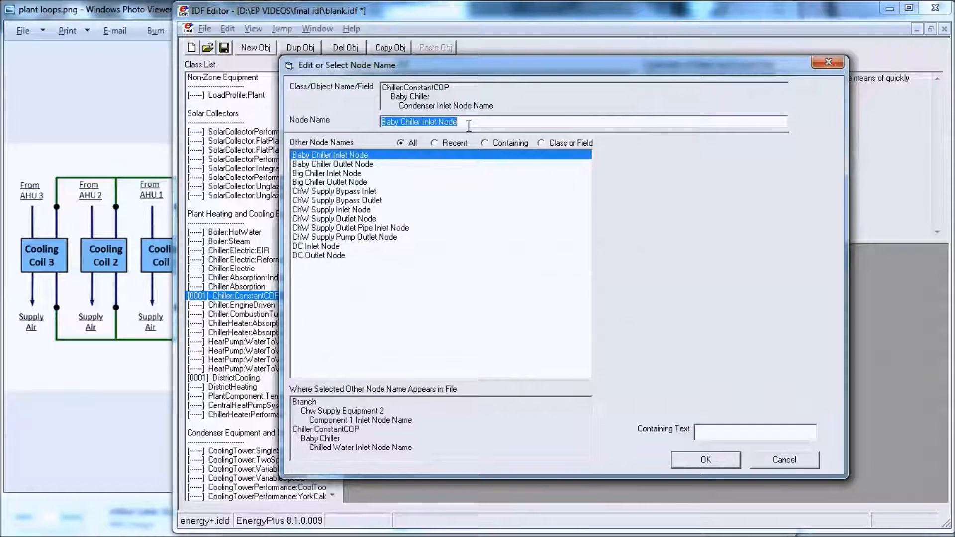
pyautogui.write('Bab')
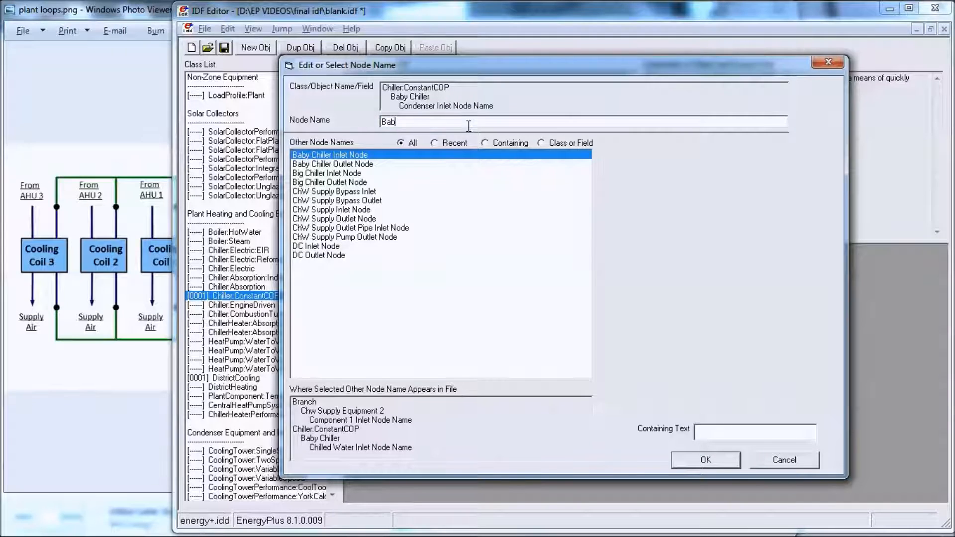
pyautogui.write('y Chiller Condenser Inl')
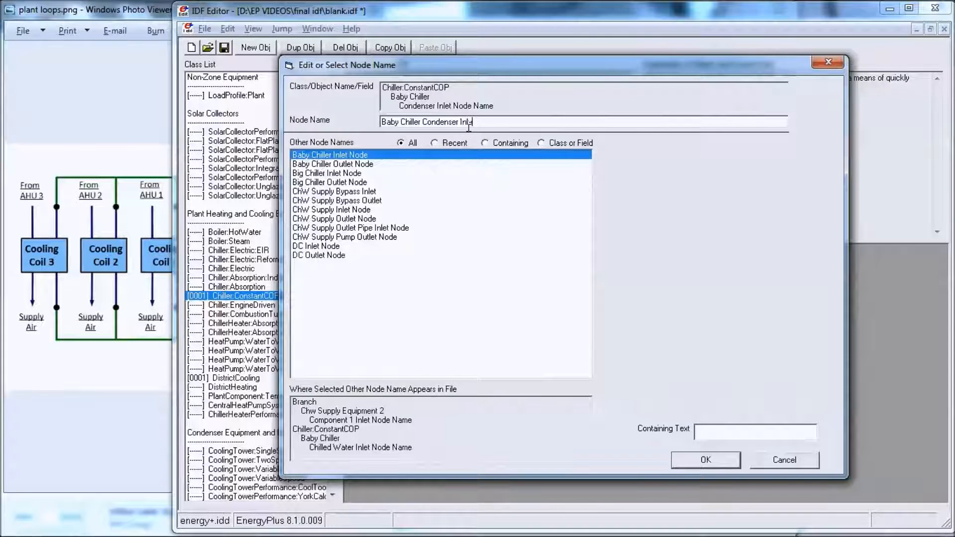
pyautogui.write('et Node')
pyautogui.press('Return')
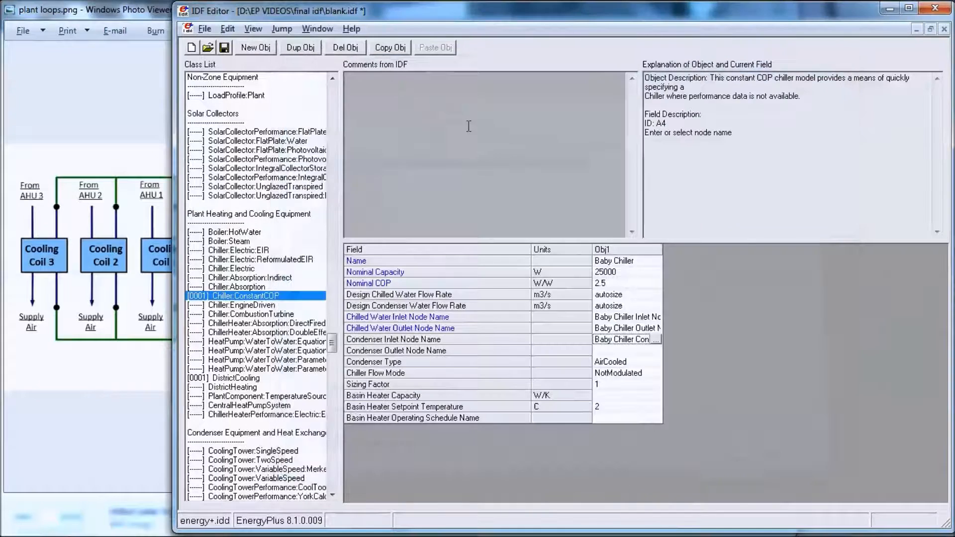
# Step: Set the Baby Chiller's condenser outlet node to Baby Chiller Condenser Outlet Node and its condenser type to WaterCooled
pyautogui.doubleClick(616, 349)
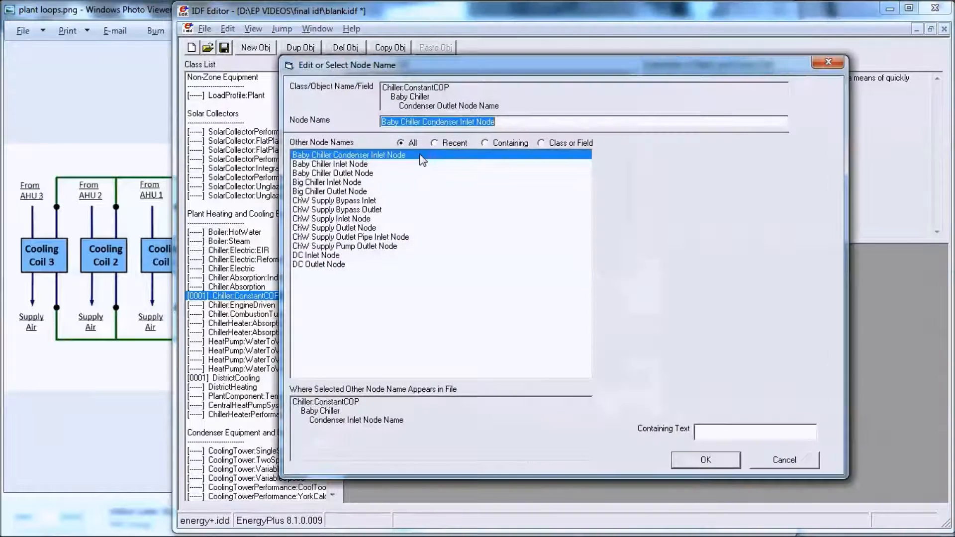
pyautogui.moveTo(466, 125); pyautogui.dragTo(461, 124)
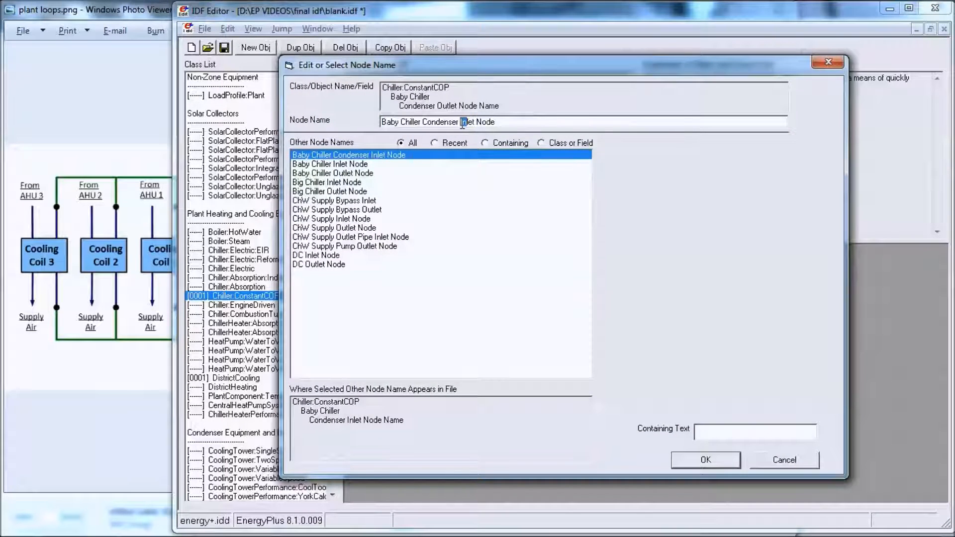
pyautogui.write('Out')
pyautogui.press('Return')
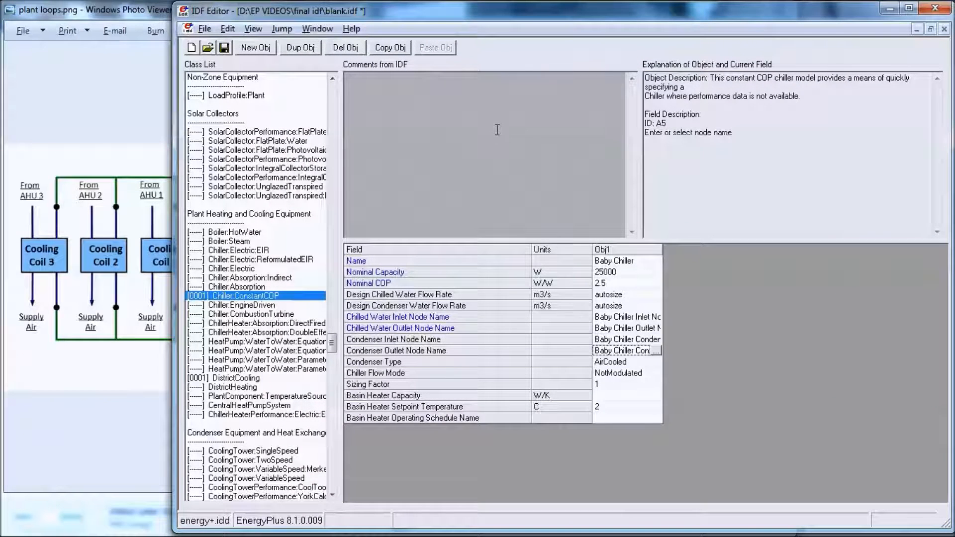
pyautogui.click(654, 363)
pyautogui.click(656, 362)
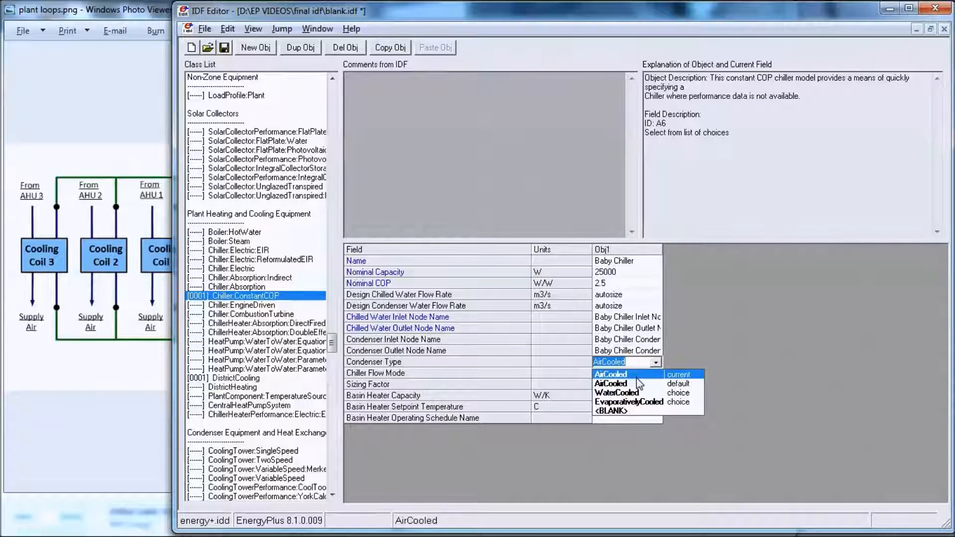
pyautogui.click(645, 394)
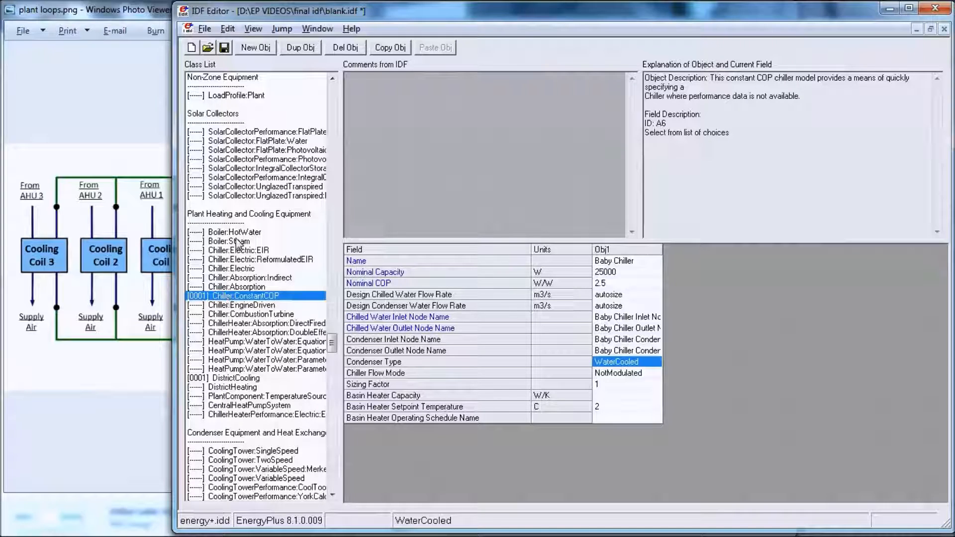
# Step: Create a Chiller:Electric object named Big Chiller with the WaterCooled condenser type
pyautogui.click(249, 269)
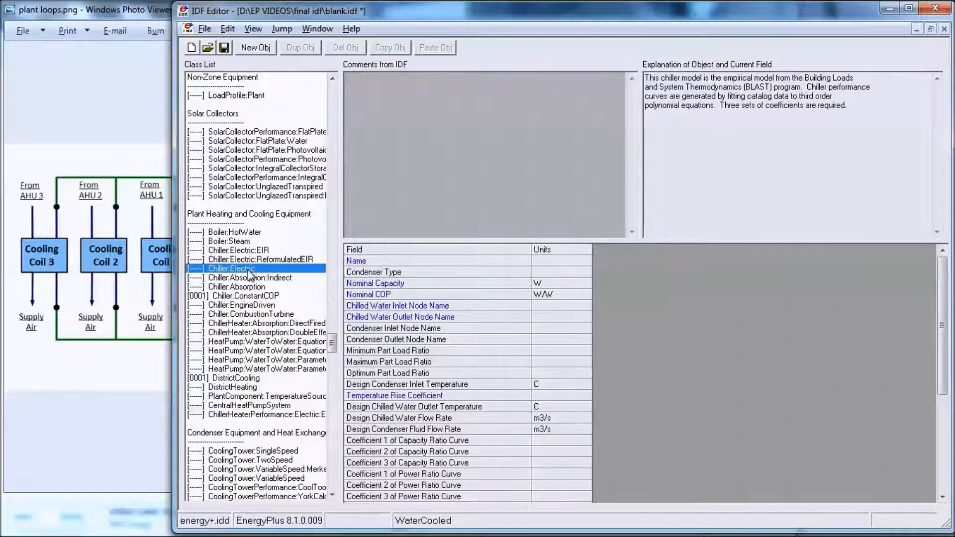
pyautogui.click(252, 47)
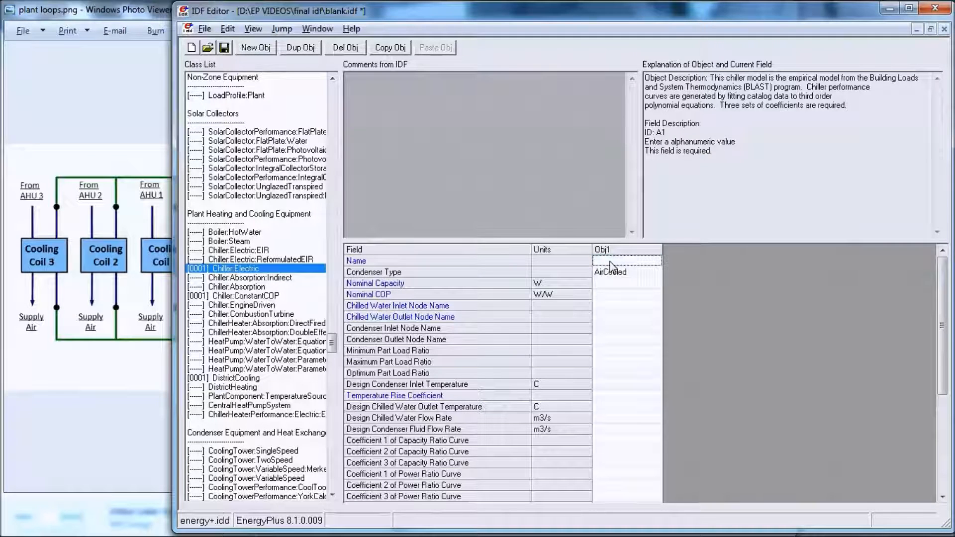
pyautogui.click(620, 273)
pyautogui.click(621, 273)
pyautogui.click(624, 303)
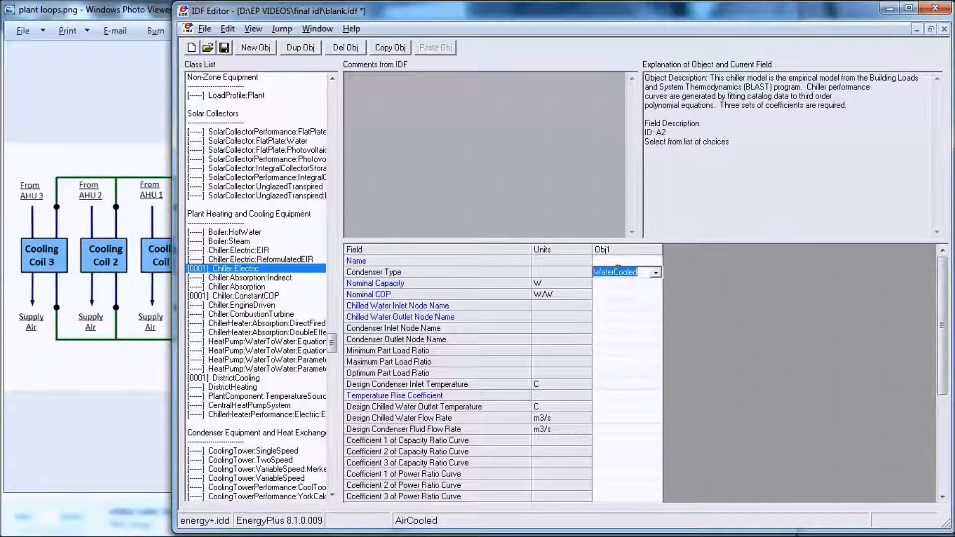
pyautogui.click(616, 262)
pyautogui.write('Big Chiller')
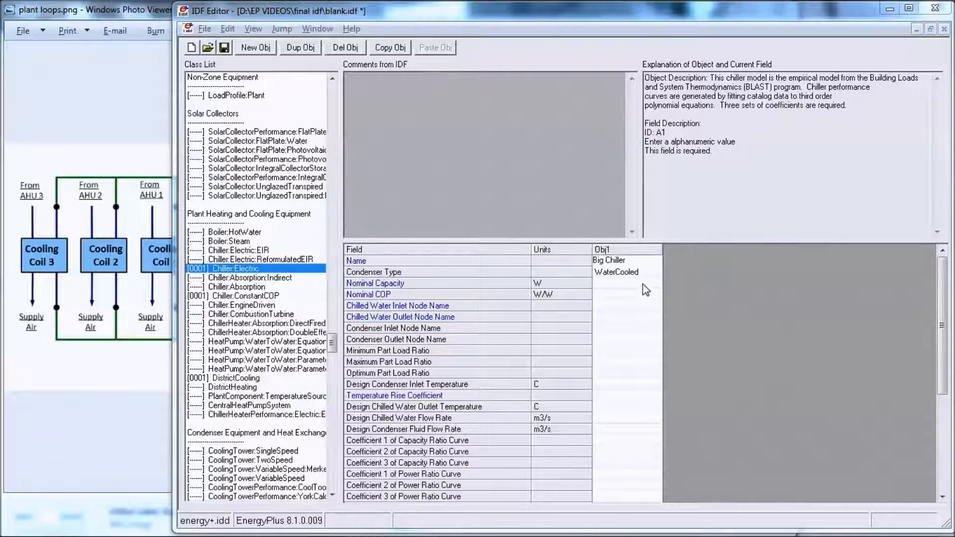
# Step: Set the Big Chiller's nominal capacity to 45000 W and its nominal COP to 2.75
pyautogui.click(642, 285)
pyautogui.write('45000')
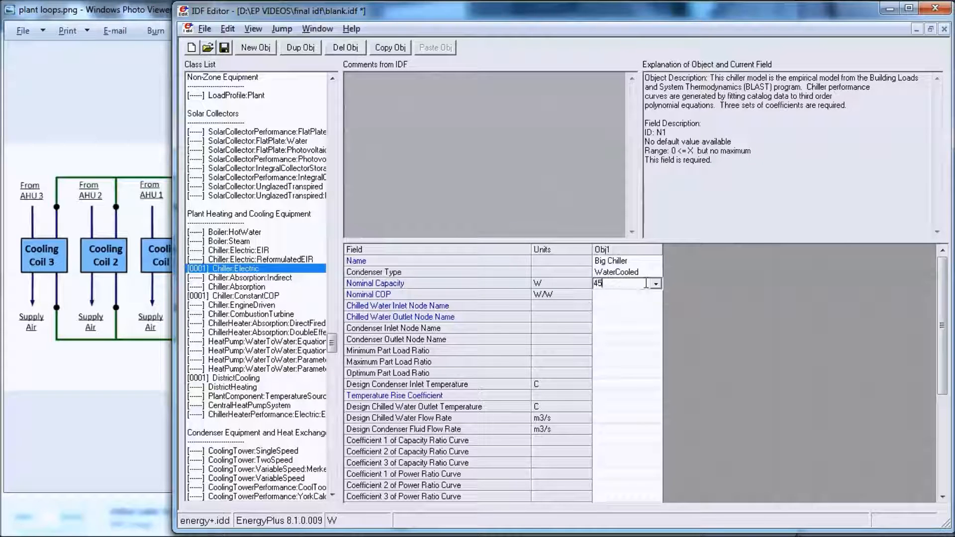
pyautogui.click(604, 294)
pyautogui.write('2.75')
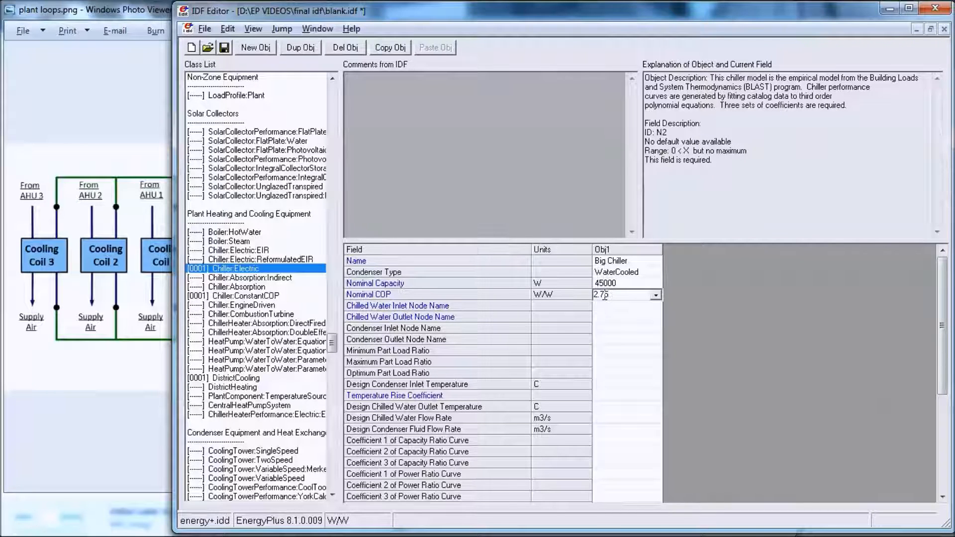
# Step: Assign Big Chiller Inlet Node and Big Chiller Outlet Node as the Big Chiller's chilled water inlet and outlet nodes
pyautogui.click(631, 313)
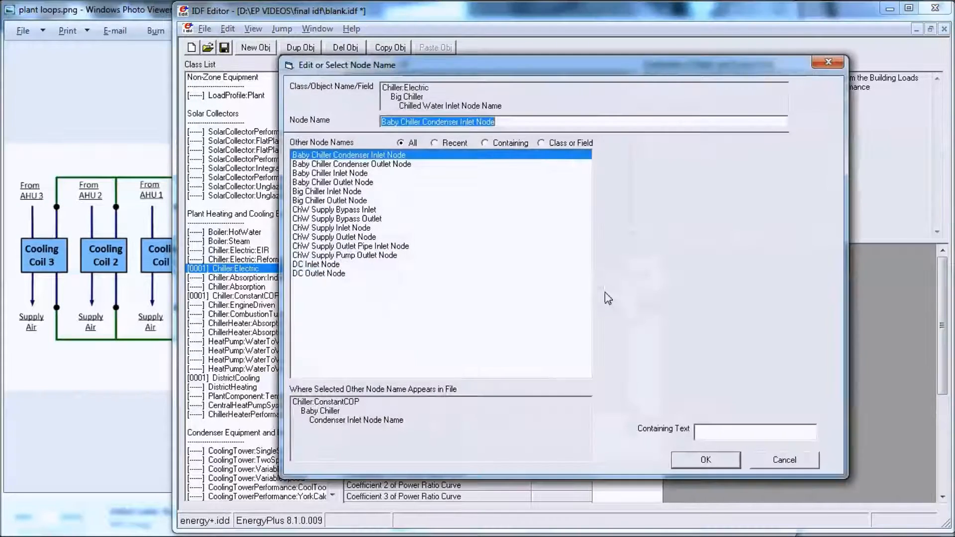
pyautogui.click(336, 192)
pyautogui.click(692, 460)
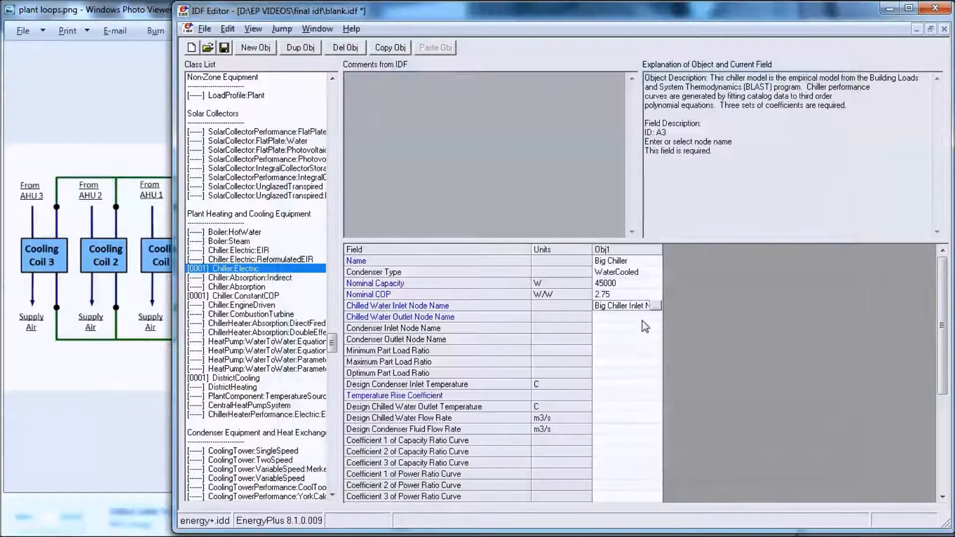
pyautogui.click(636, 315)
pyautogui.click(347, 202)
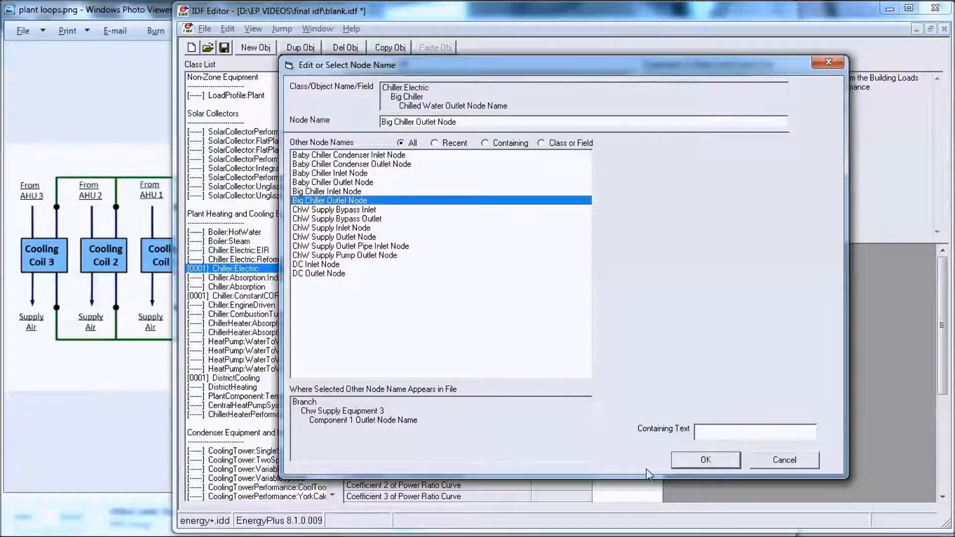
pyautogui.click(699, 463)
# Step: Set the Big Chiller's condenser nodes to Big Chiller Condenser Inlet Node and Big Chiller Condenser Outlet Node
pyautogui.click(625, 328)
pyautogui.click(658, 328)
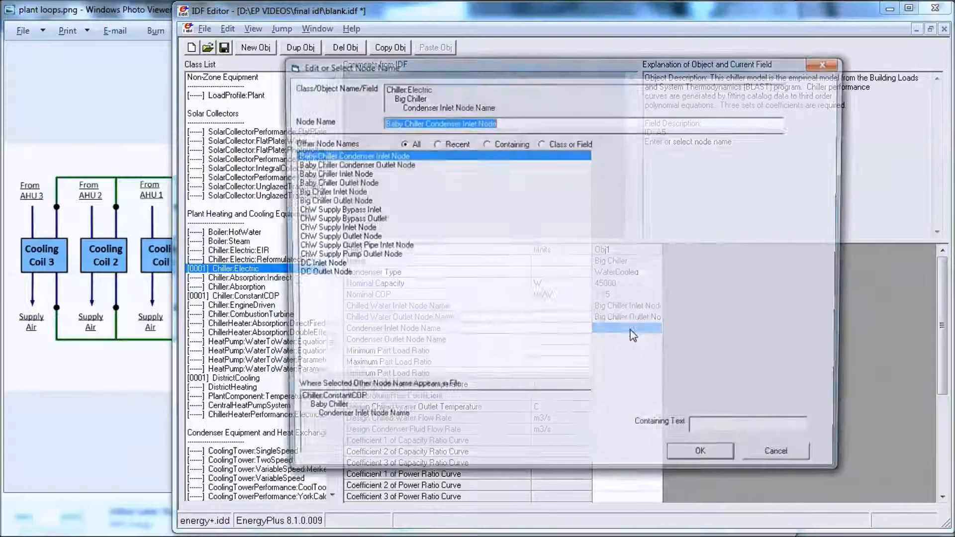
pyautogui.moveTo(400, 122); pyautogui.dragTo(390, 125)
pyautogui.write('ig')
pyautogui.press('Return')
pyautogui.click(624, 339)
pyautogui.click(657, 339)
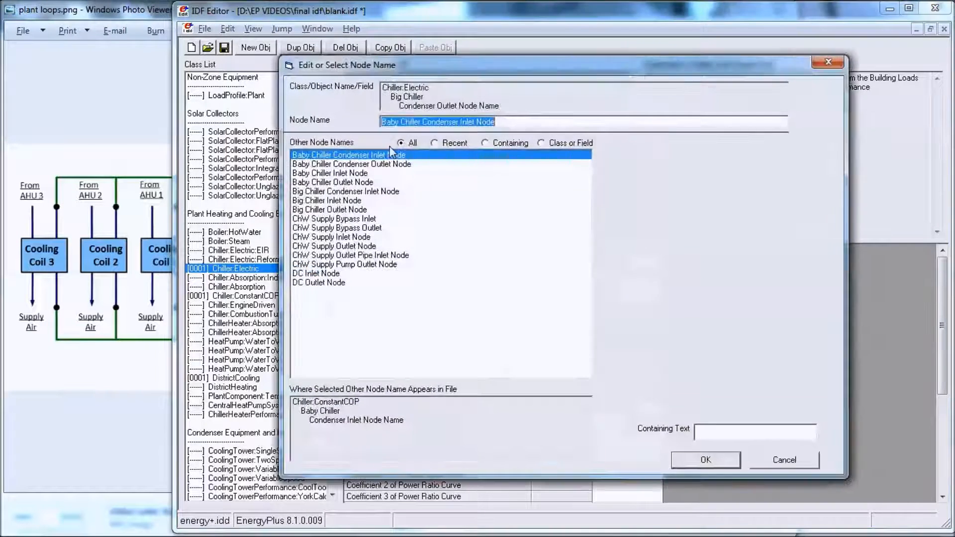
pyautogui.click(346, 191)
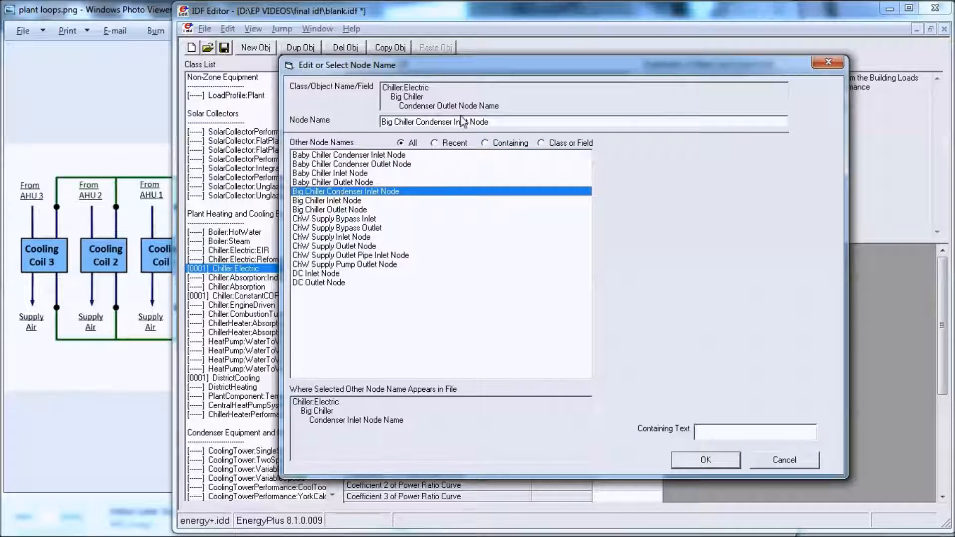
pyautogui.moveTo(461, 122); pyautogui.dragTo(455, 123)
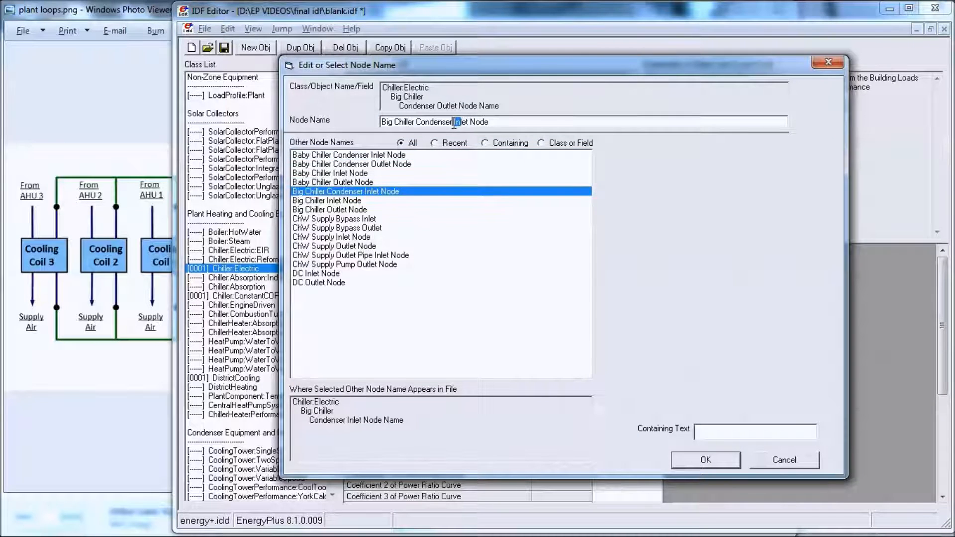
pyautogui.write('Out')
pyautogui.press('Return')
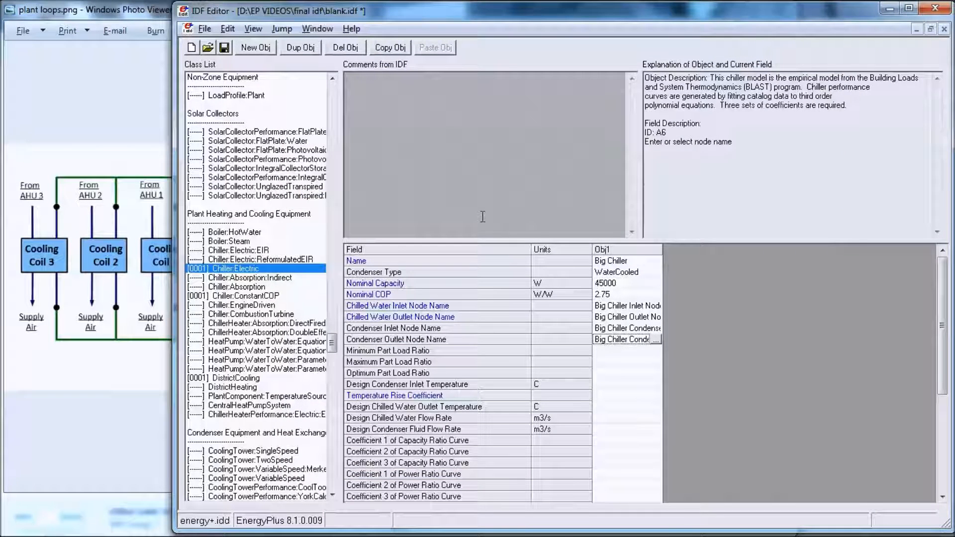
# Step: Enlarge the field grid and set the Big Chiller's minimum, maximum and optimum part load ratios to 0.15, 1 and 0.65
pyautogui.click(617, 351)
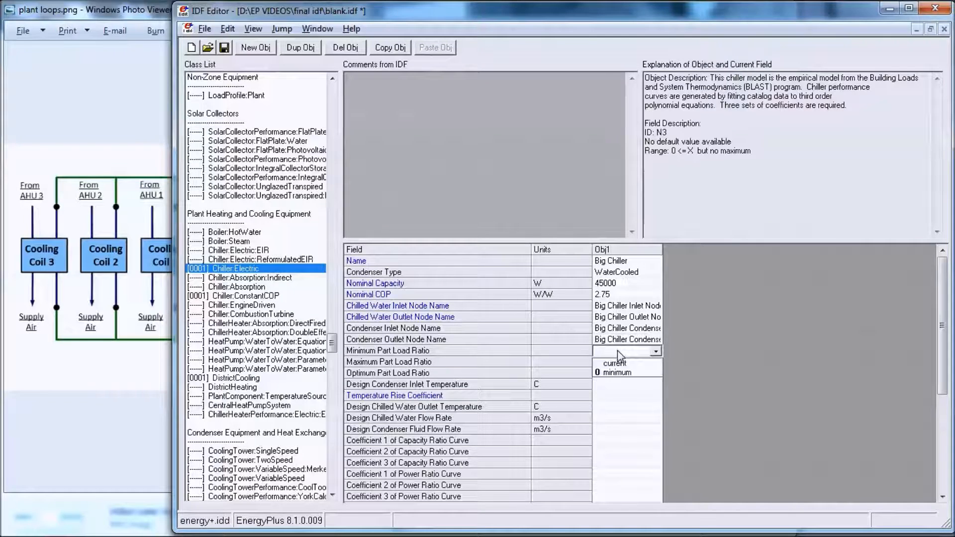
pyautogui.click(618, 351)
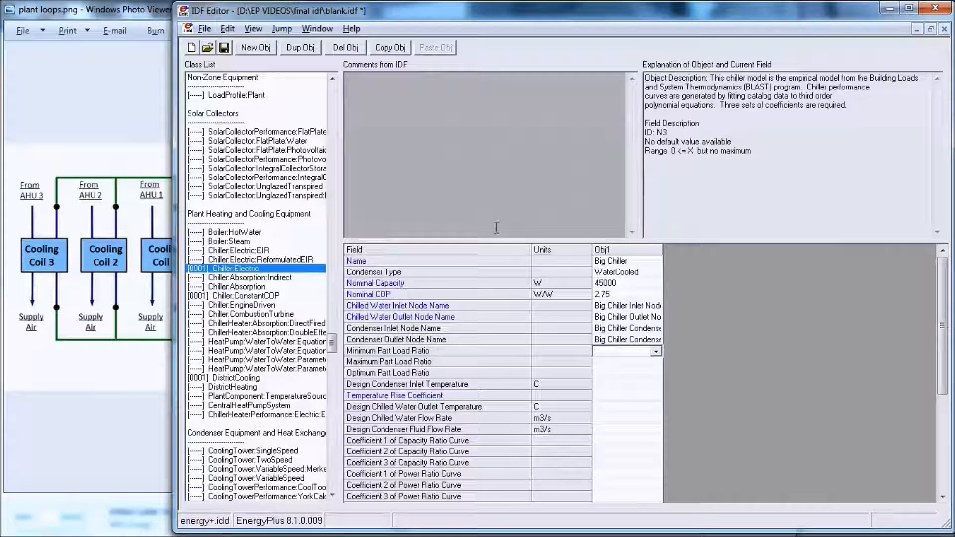
pyautogui.moveTo(503, 241); pyautogui.dragTo(523, 122)
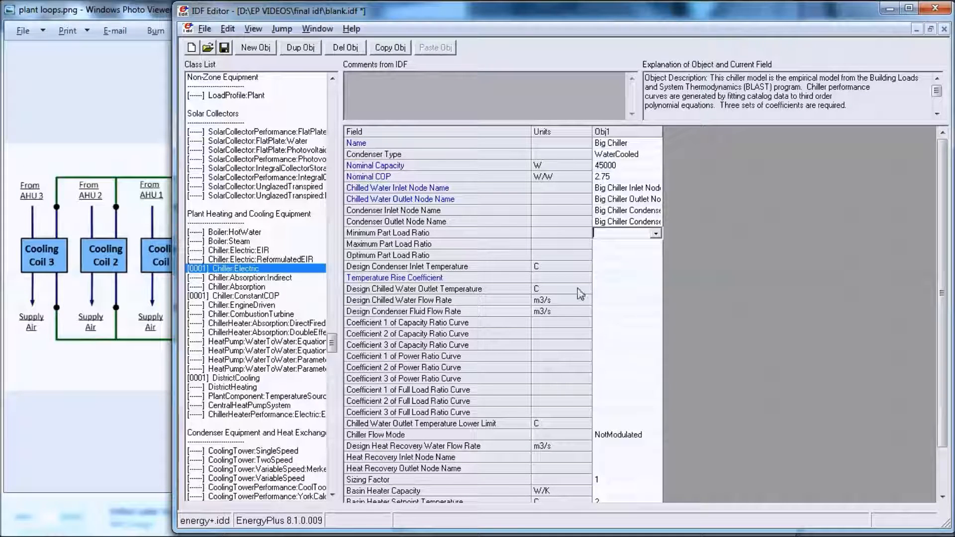
pyautogui.hotkey('alt', 'Tab')
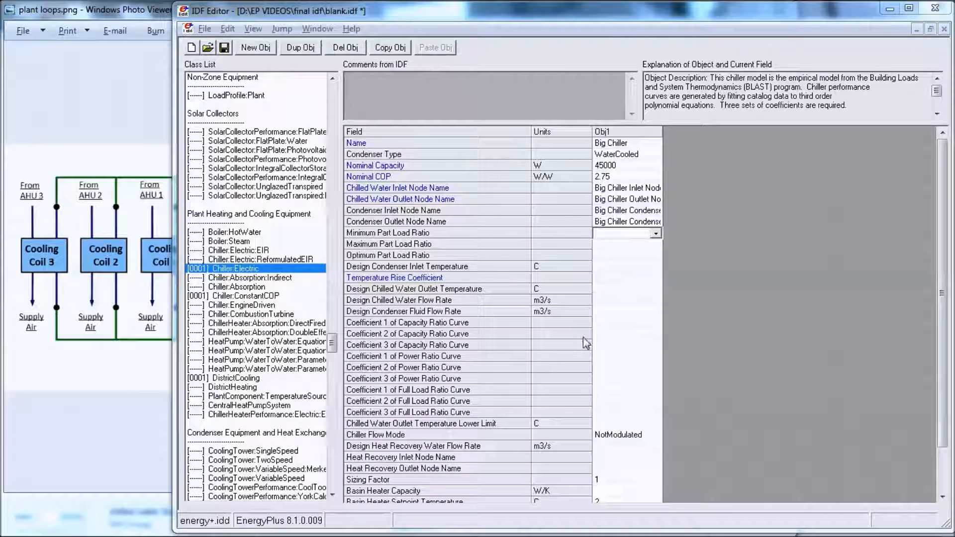
pyautogui.write('0.15')
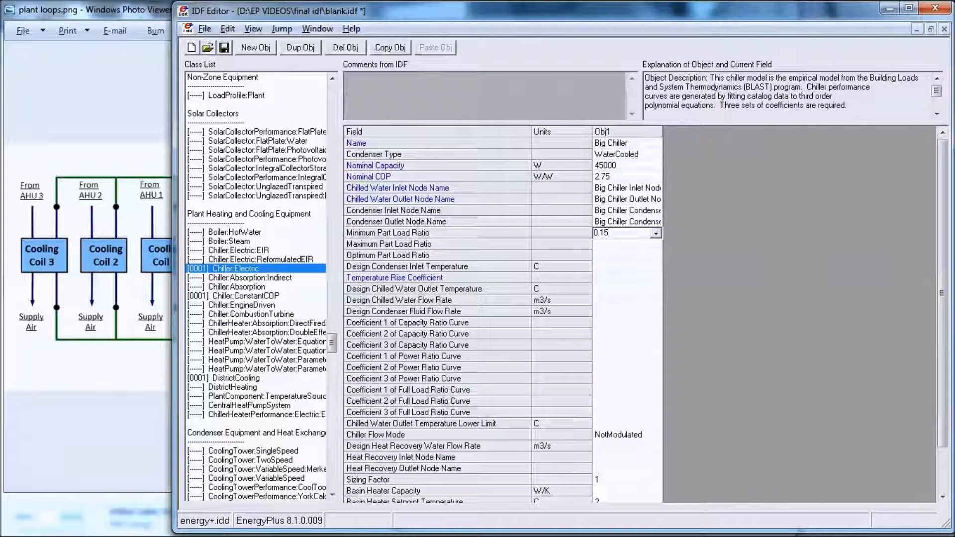
pyautogui.press('Return')
pyautogui.write('1')
pyautogui.press('Return')
pyautogui.write('0.65')
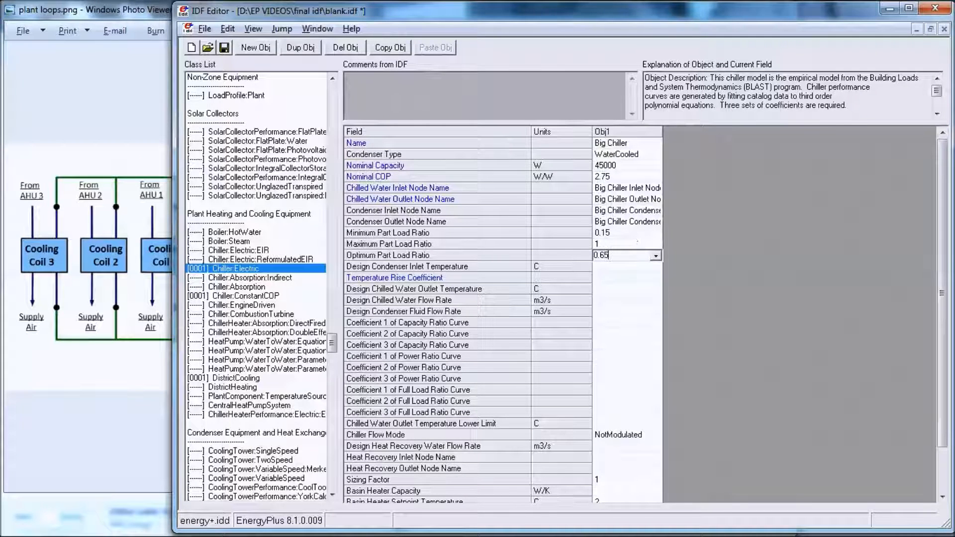
pyautogui.press('Return')
# Step: Set the Big Chiller's design condenser inlet temperature to 29.44 C
pyautogui.write('29.44')
pyautogui.press('Return')
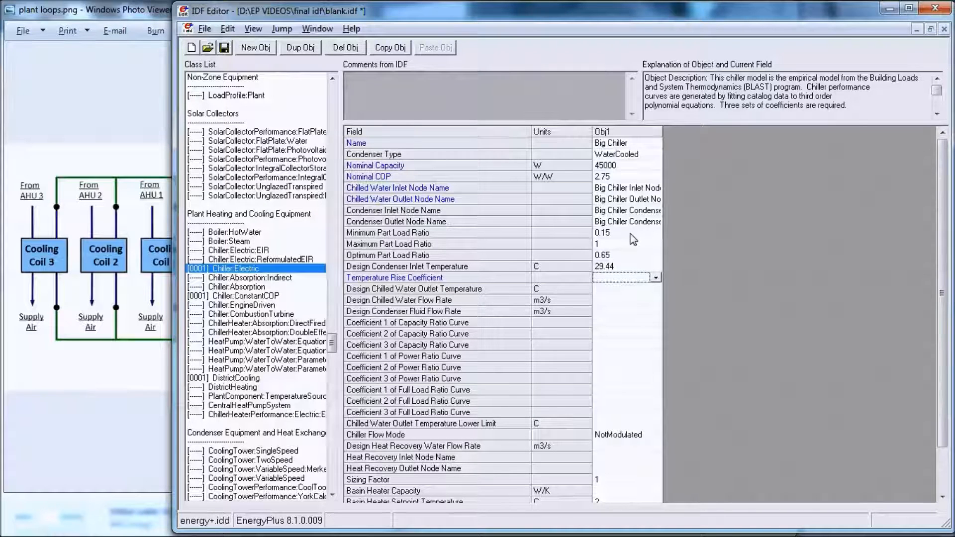
# Step: Enter 6.667 as the Big Chiller's temperature rise coefficient, 0.0011 as design chilled water outlet temperature and 0.0005 as design chilled water flow rate
pyautogui.write('6.667')
pyautogui.press('Return')
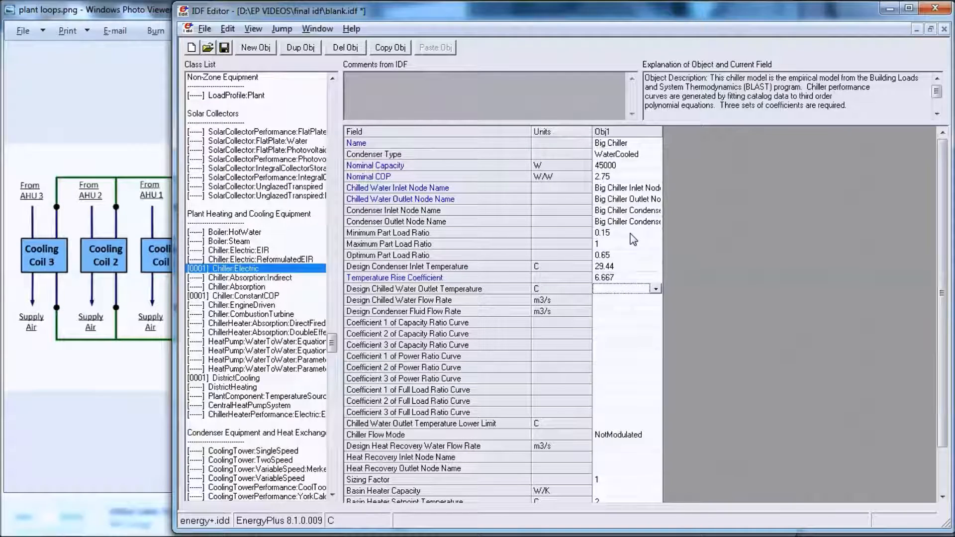
pyautogui.write('1')
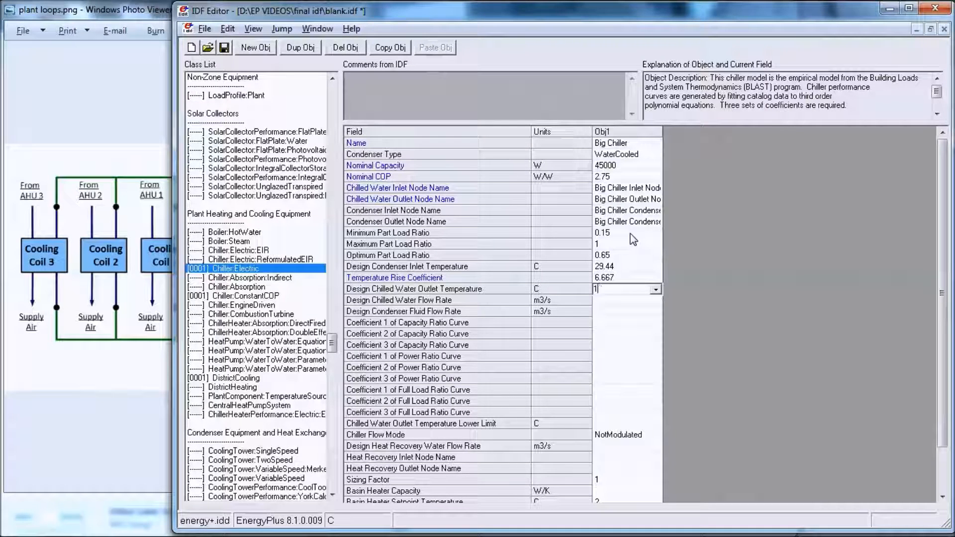
pyautogui.write('0.0011')
pyautogui.press('Return')
pyautogui.write('0.000')
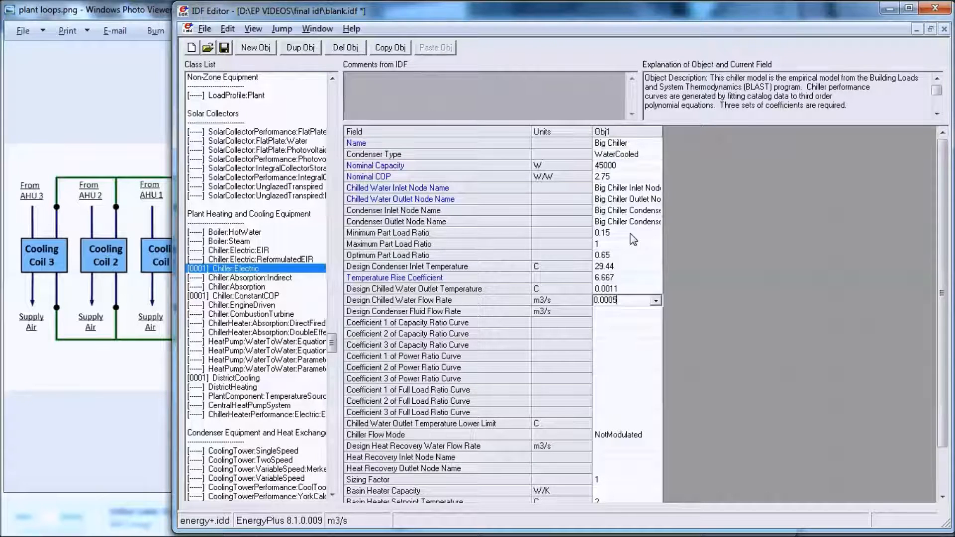
pyautogui.press('Return')
# Step: Enter 0.944836 as the Big Chiller's design condenser fluid flow rate and -0.057 as coefficient 1 of the capacity ratio curve
pyautogui.write('0')
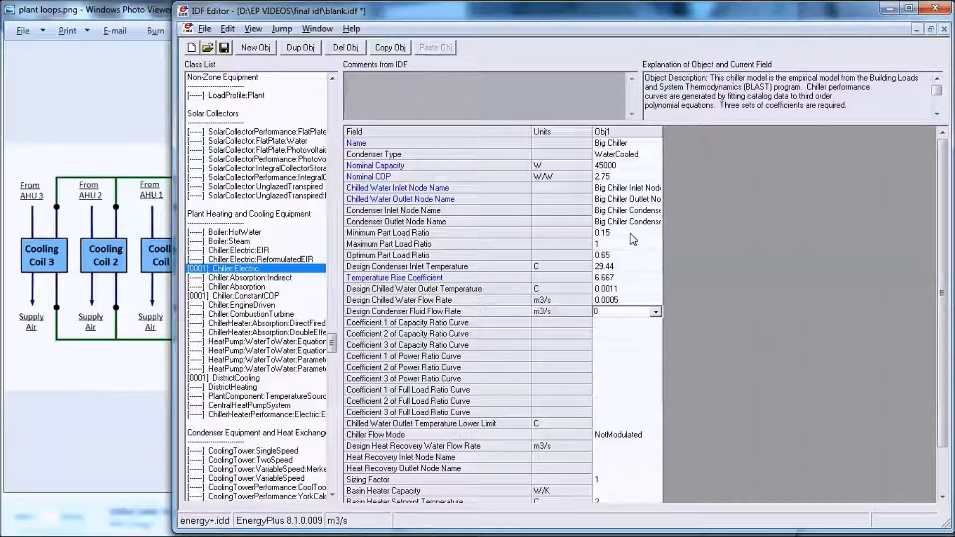
pyautogui.write('.9')
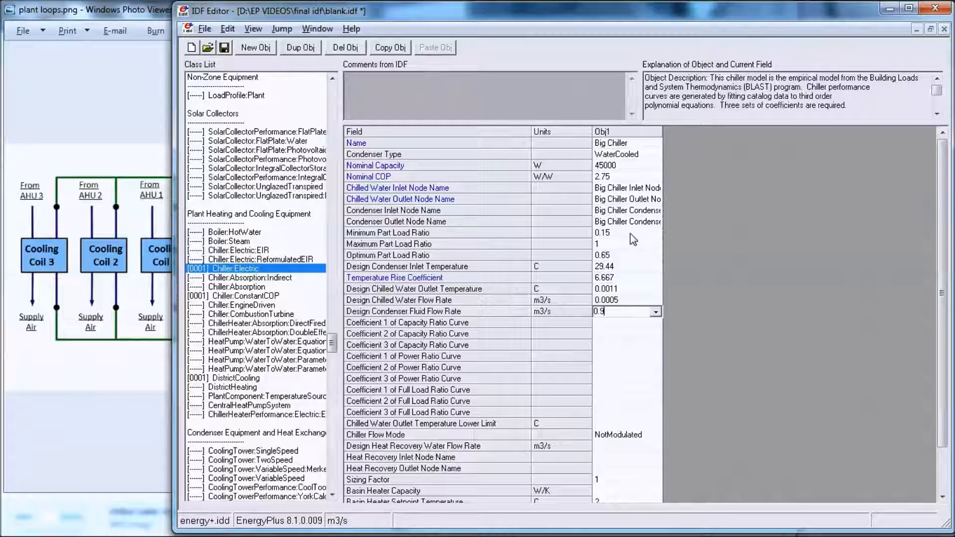
pyautogui.write('44836')
pyautogui.press('Return')
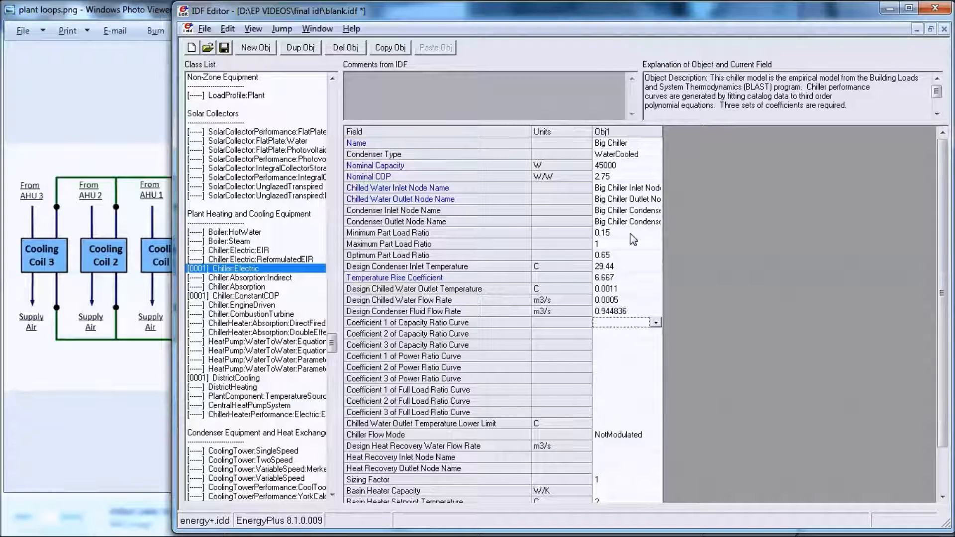
pyautogui.write('-')
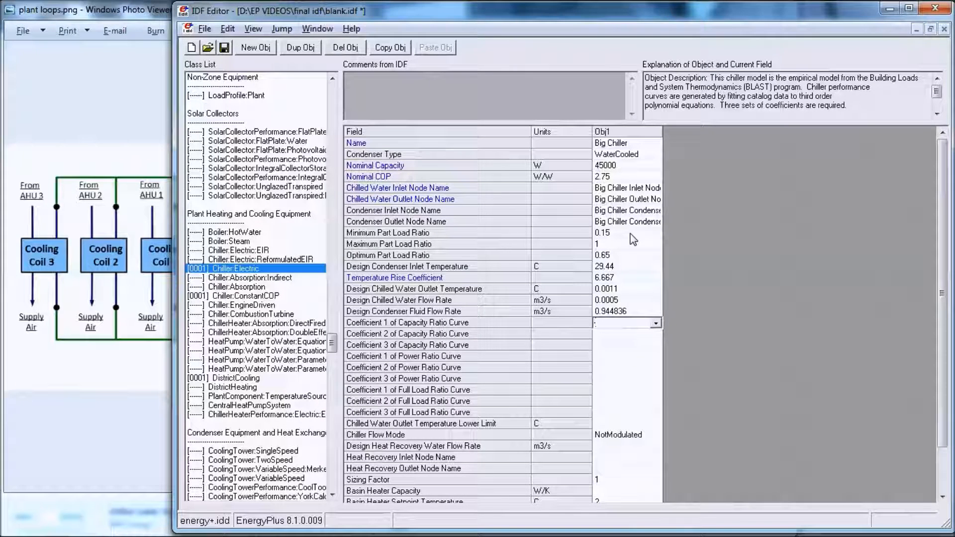
pyautogui.write('0.0570088')
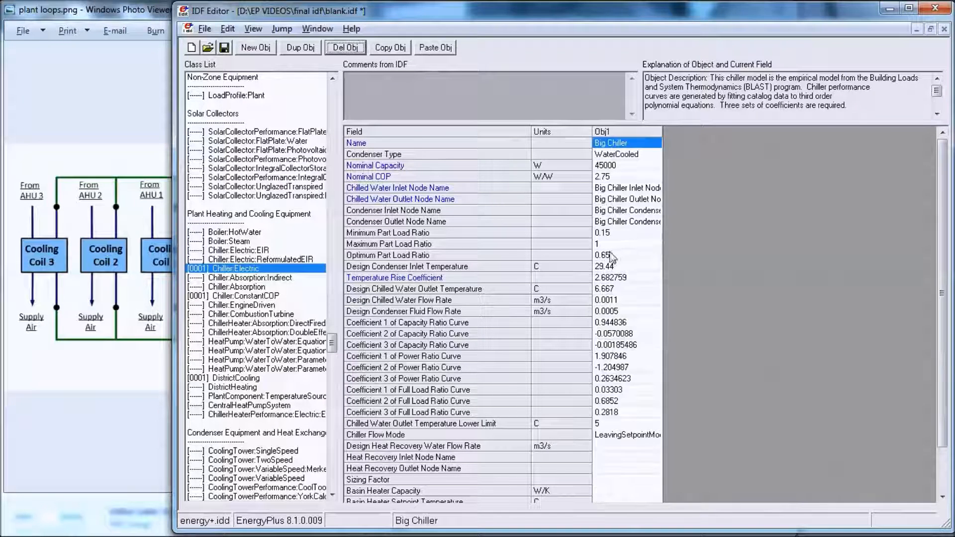
# Step: Check the existing branches against the plant loops diagram and add a BranchList object named ChW Supply Side Branches
pyautogui.moveTo(332, 343); pyautogui.dragTo(341, 323)
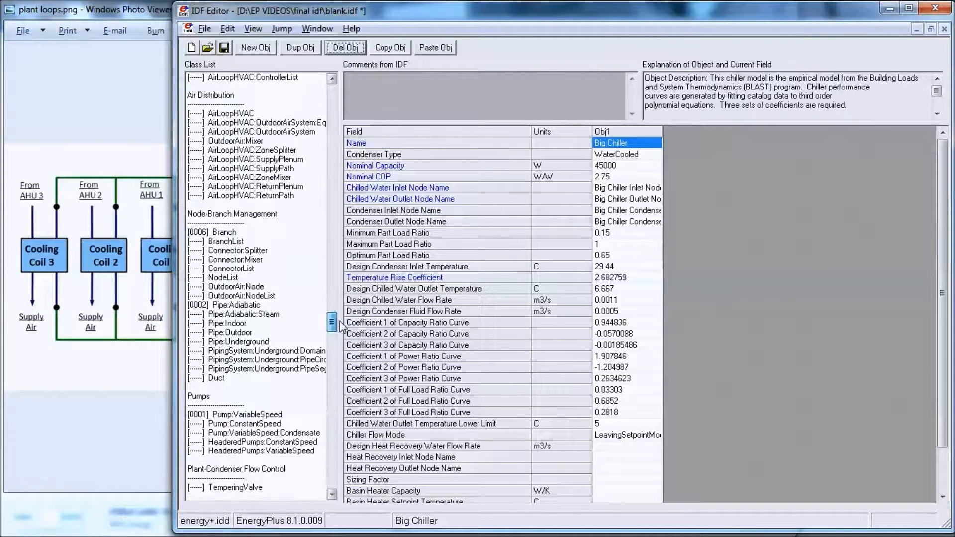
pyautogui.click(229, 236)
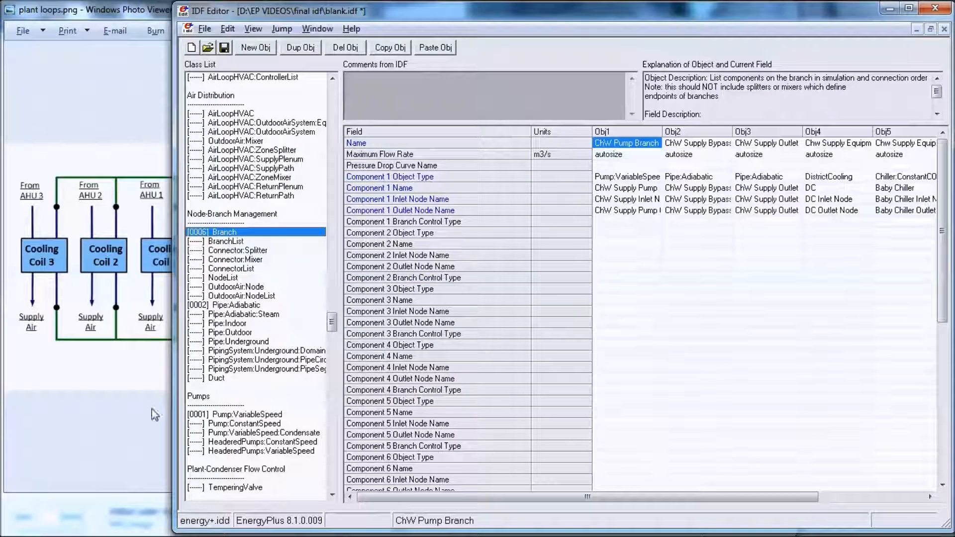
pyautogui.click(121, 414)
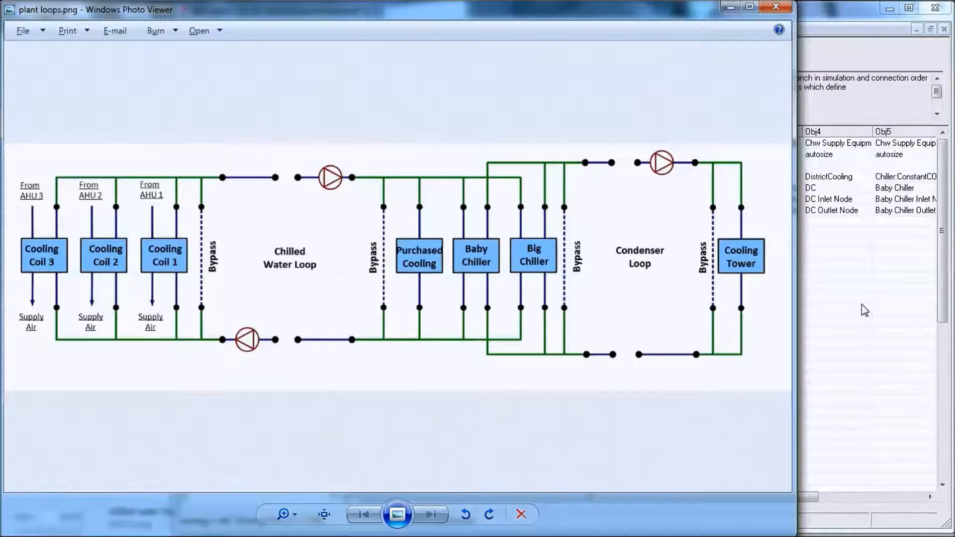
pyautogui.click(846, 300)
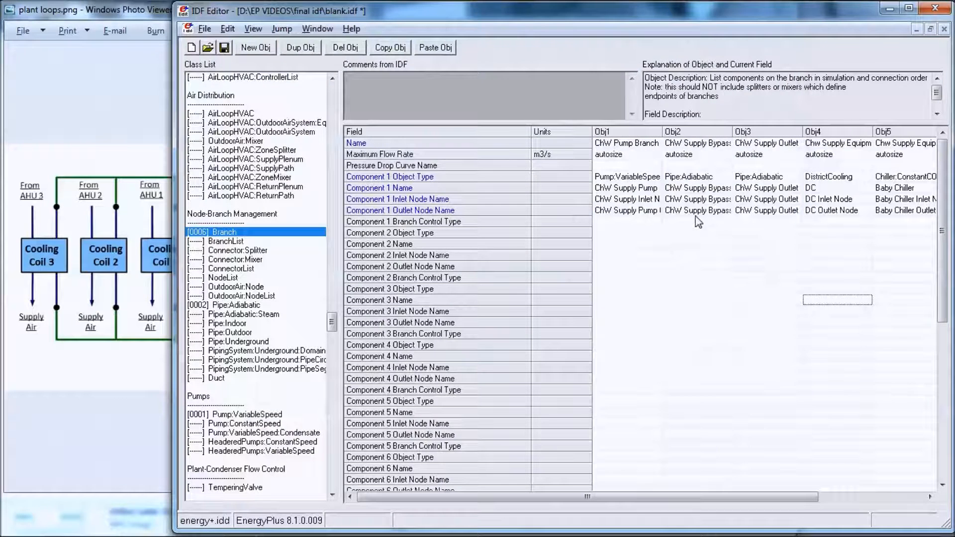
pyautogui.click(234, 244)
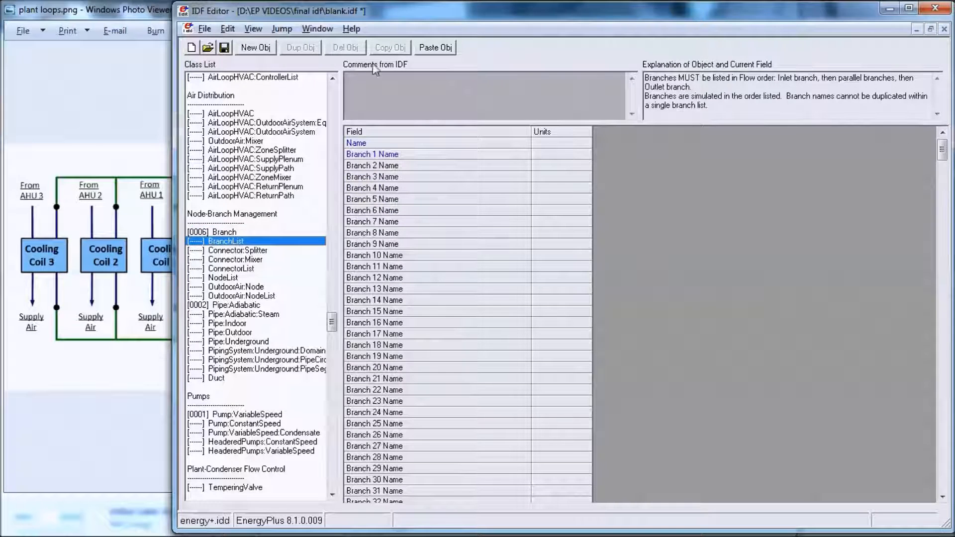
pyautogui.click(250, 47)
pyautogui.click(639, 148)
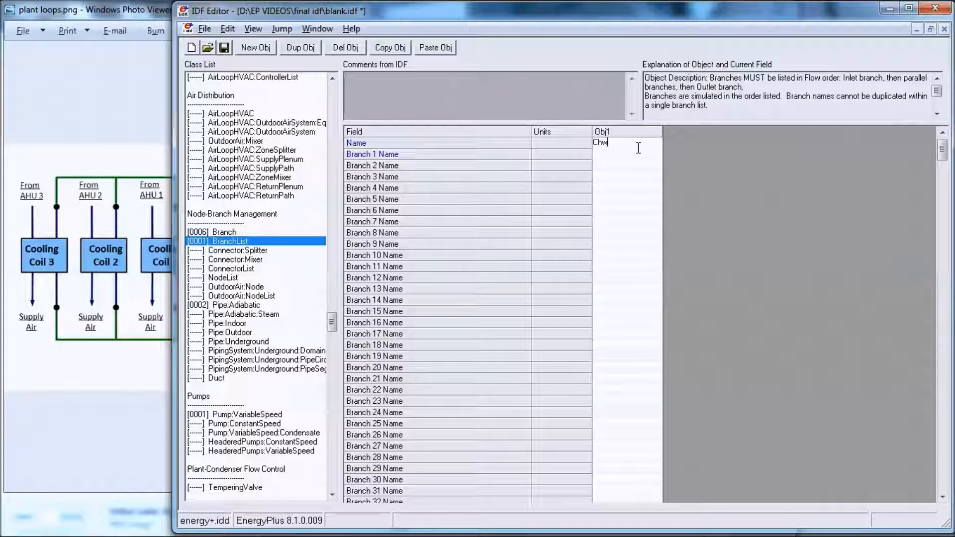
pyautogui.write('ChW Suppl')
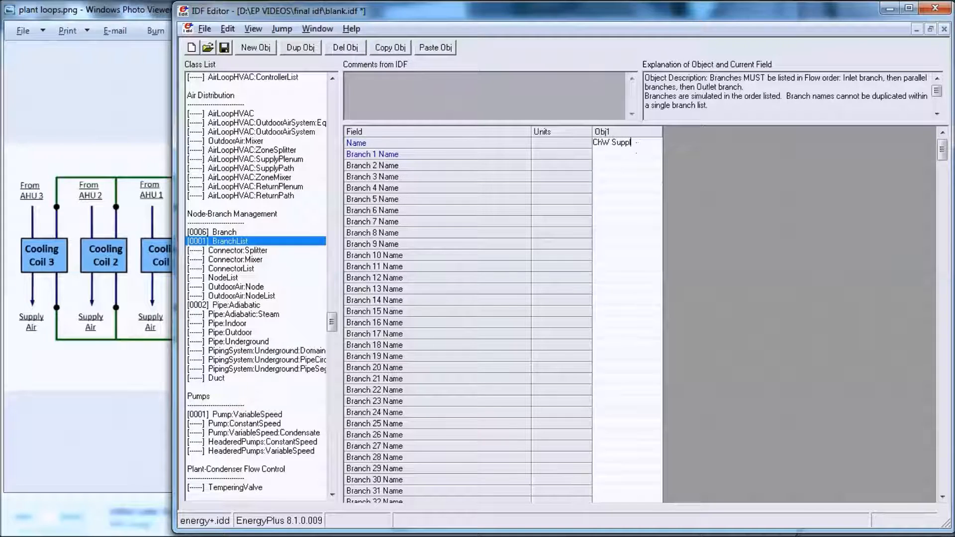
pyautogui.write('y Side Branches')
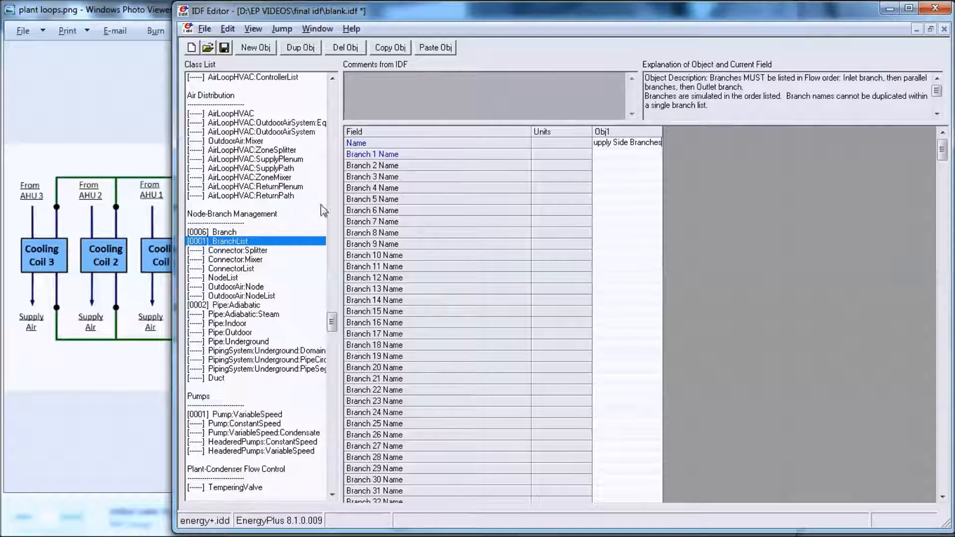
# Step: Recheck the Branch objects and plant loops diagram, and set the list's Branch 1 to ChW Pump Branch and Branch 2 to ChW Supply Bypass Branch
pyautogui.click(220, 232)
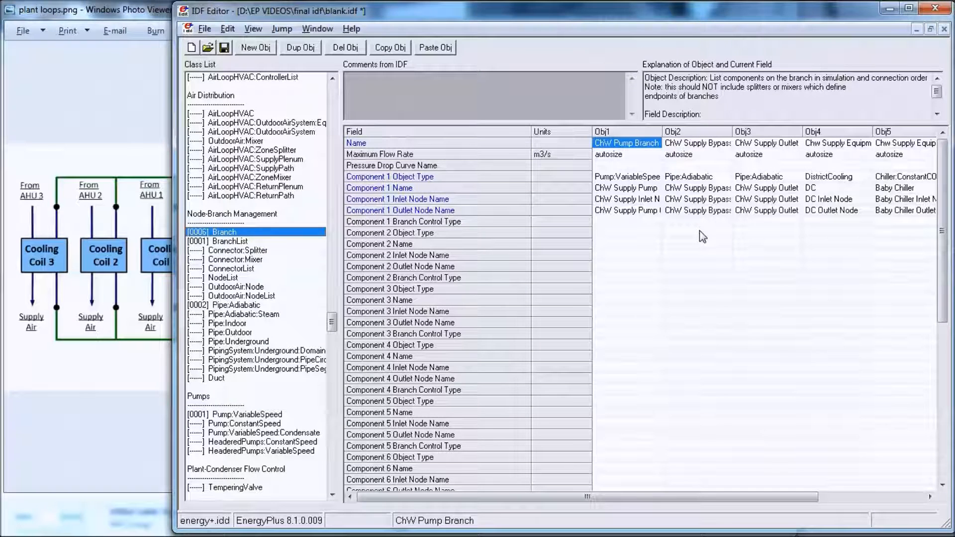
pyautogui.click(230, 241)
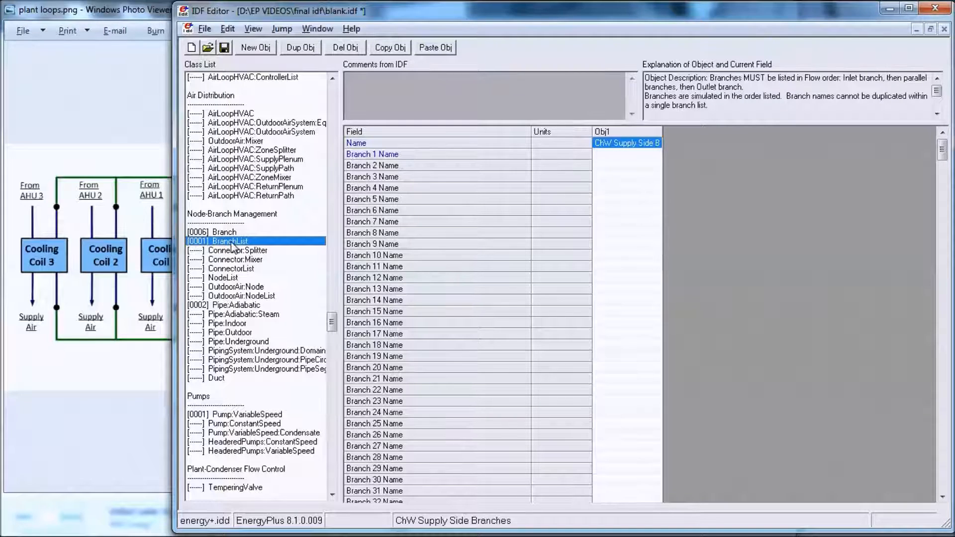
pyautogui.click(116, 366)
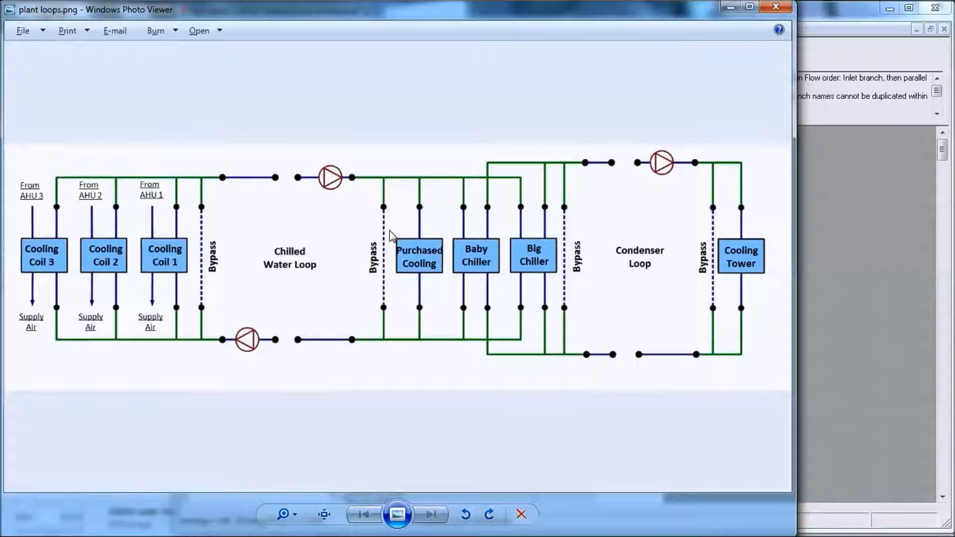
pyautogui.click(882, 271)
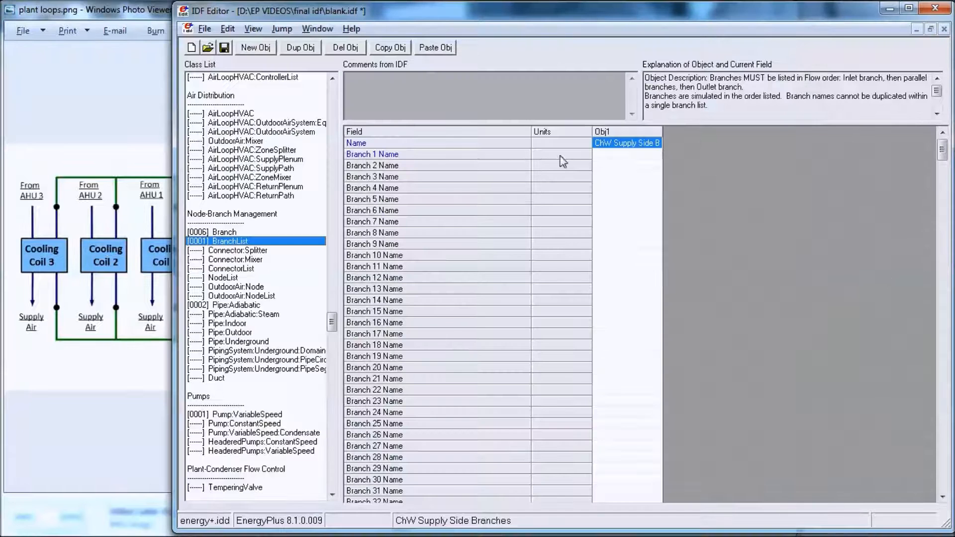
pyautogui.click(635, 156)
pyautogui.click(638, 165)
pyautogui.click(638, 165)
pyautogui.click(638, 165)
pyautogui.click(629, 194)
# Step: Assign Chw Supply Equipment 1, 2 and 3 to Branches 3 to 5 of the list and ChW Supply Outlet Branch to Branch 6
pyautogui.click(640, 176)
pyautogui.click(643, 178)
pyautogui.click(647, 228)
pyautogui.click(635, 188)
pyautogui.click(636, 191)
pyautogui.click(637, 245)
pyautogui.click(635, 200)
pyautogui.click(636, 200)
pyautogui.click(636, 267)
pyautogui.click(633, 211)
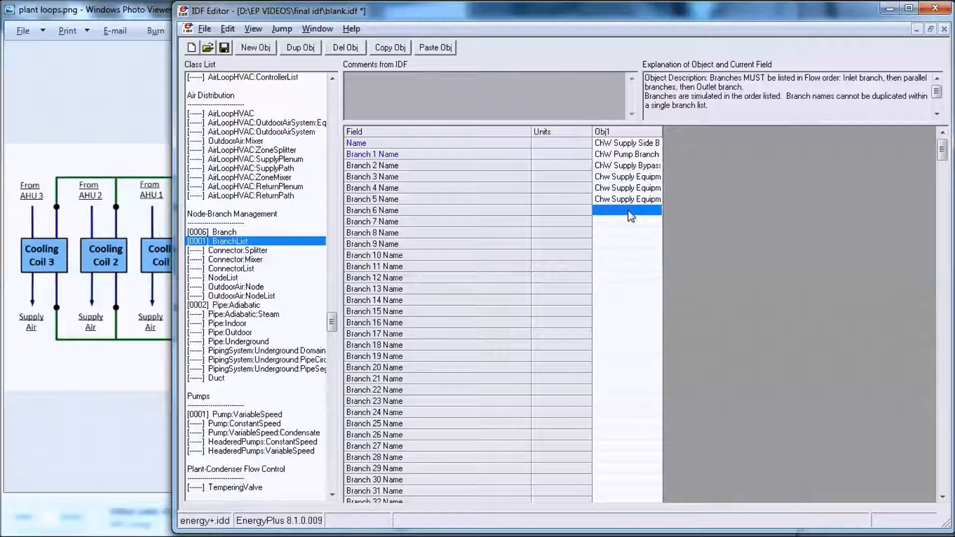
pyautogui.click(634, 211)
pyautogui.click(639, 250)
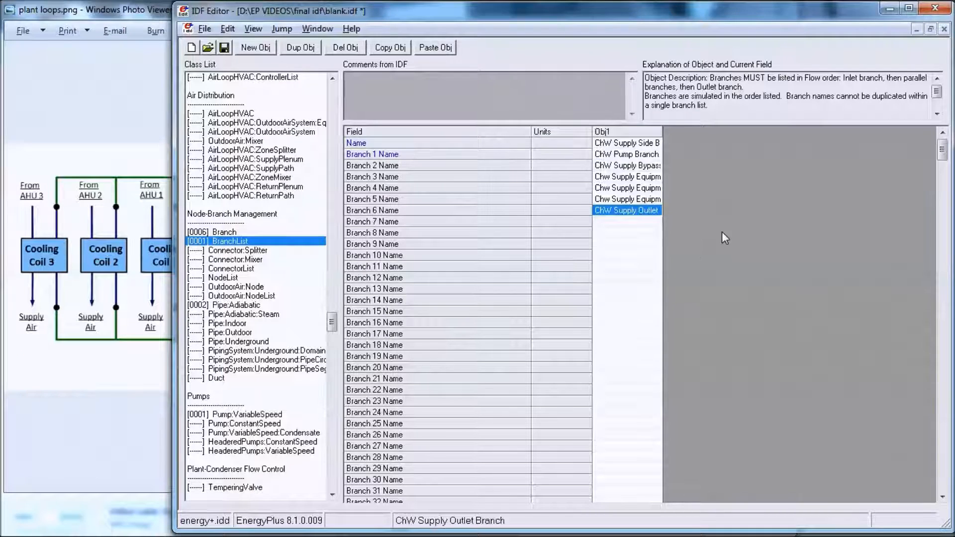
# Step: Consult the plant loops diagram for the supply splitter and add a Connector:Splitter object named ChW Supply Mixer
pyautogui.click(135, 375)
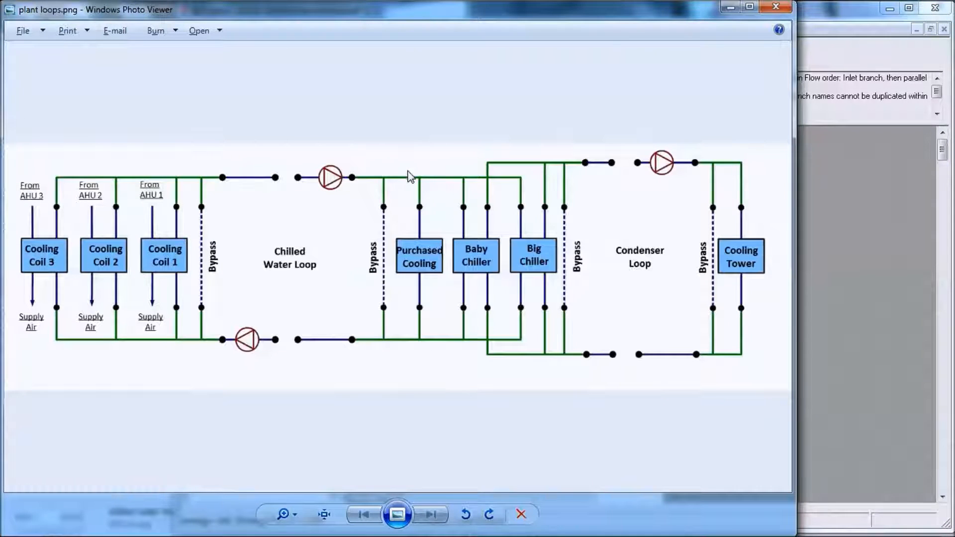
pyautogui.click(832, 178)
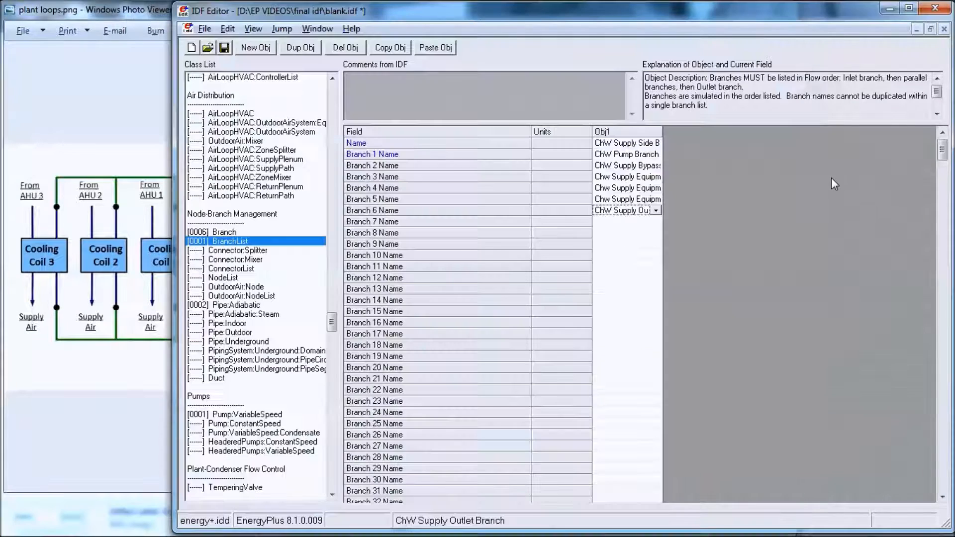
pyautogui.click(258, 251)
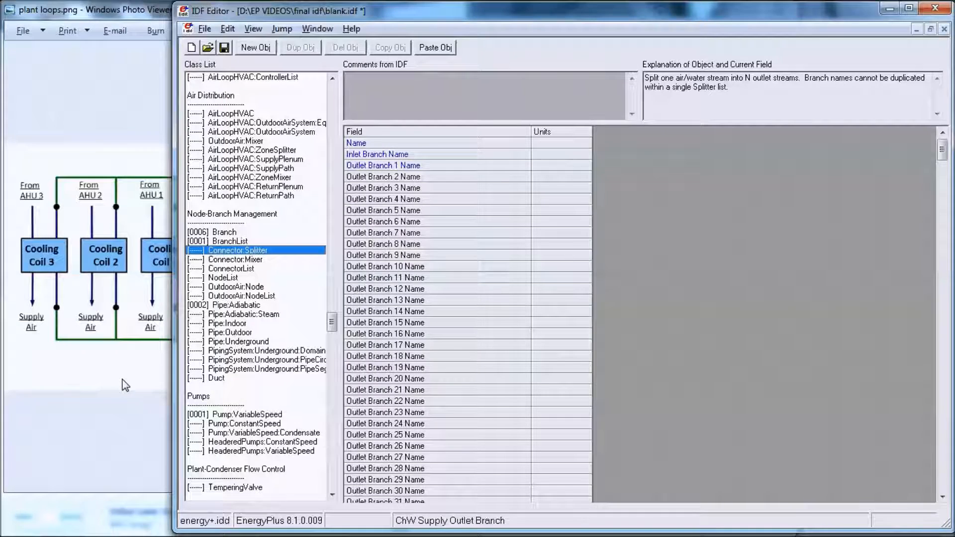
pyautogui.click(125, 385)
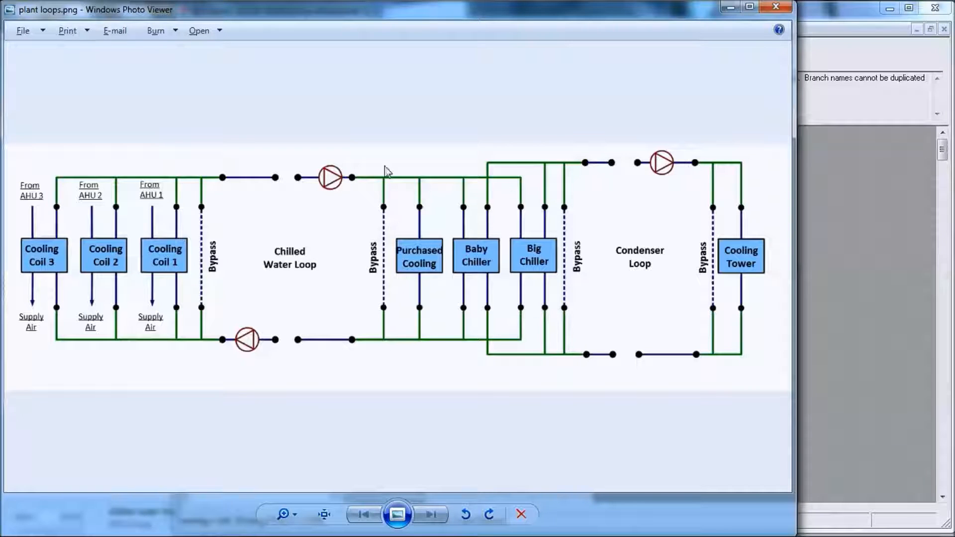
pyautogui.click(802, 202)
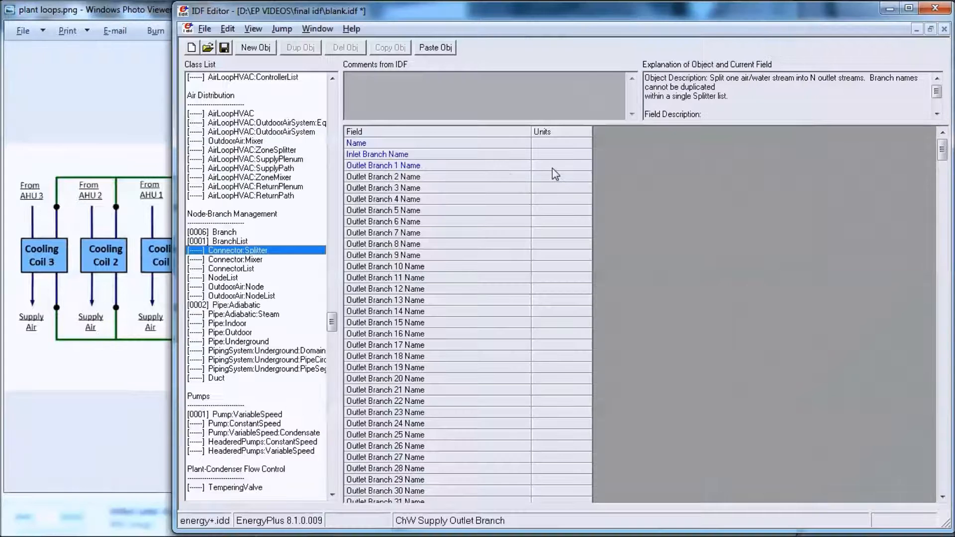
pyautogui.click(256, 47)
pyautogui.click(646, 143)
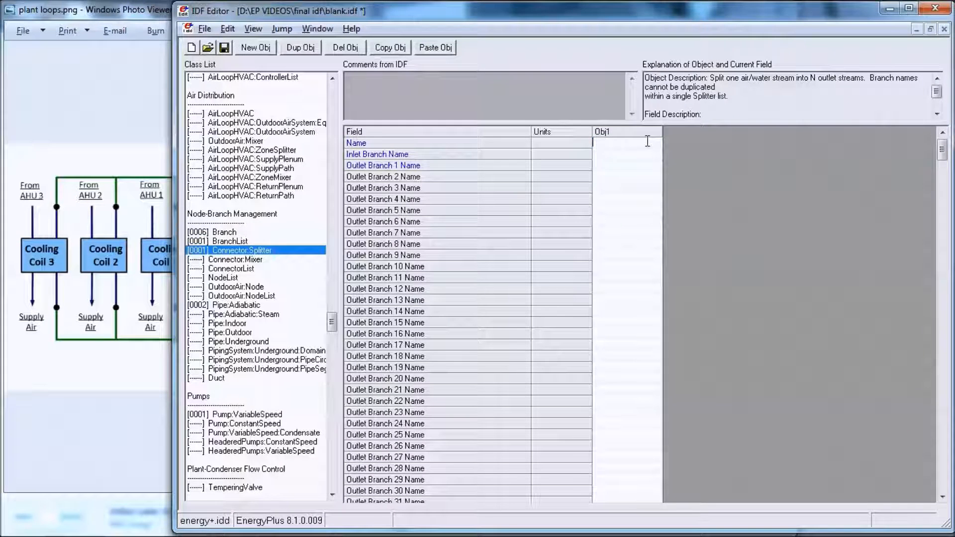
pyautogui.write('Chw Suppl')
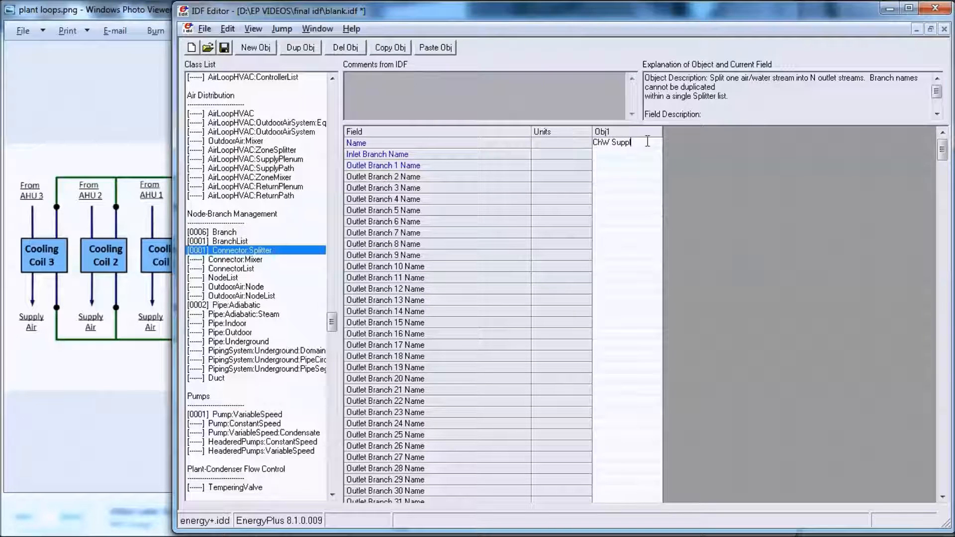
pyautogui.write('y Mixer')
# Step: Set the splitter's inlet branch to ChW Pump Branch and its outlet branch 1 to ChW Supply Bypass Branch
pyautogui.click(620, 155)
pyautogui.click(622, 158)
pyautogui.click(636, 169)
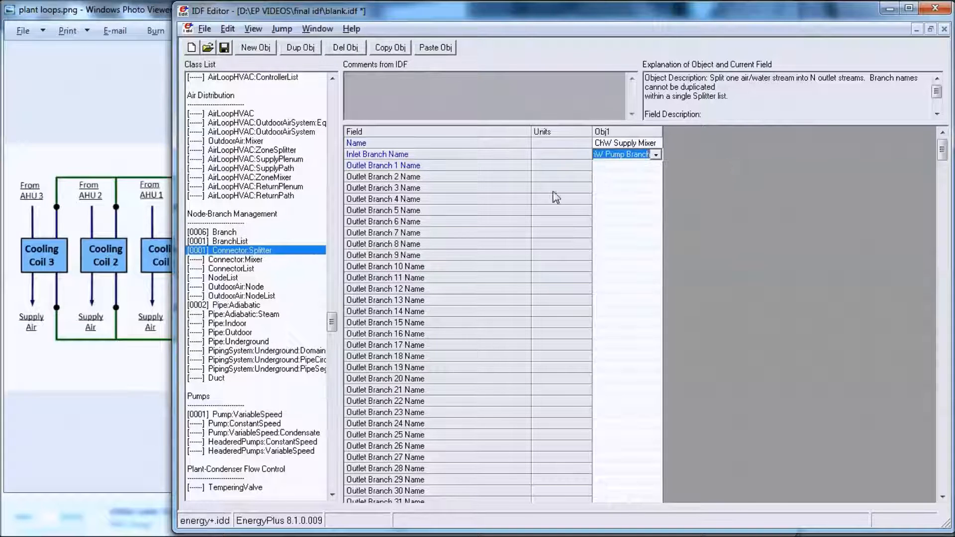
pyautogui.click(633, 166)
pyautogui.click(633, 166)
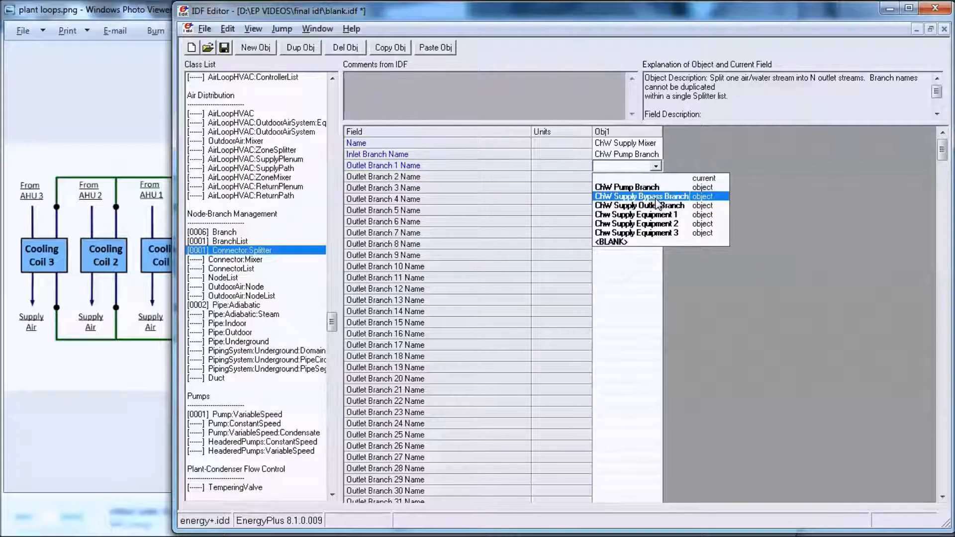
pyautogui.click(655, 197)
# Step: Assign Chw Supply Equipment 1, 2 and 3 to the splitter's outlet branches 2, 3 and 4
pyautogui.click(639, 179)
pyautogui.click(639, 179)
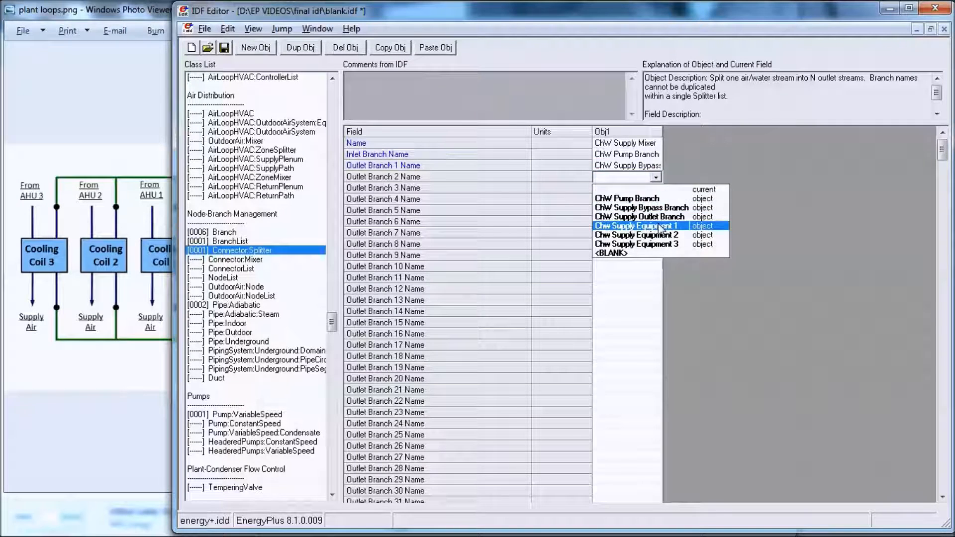
pyautogui.click(652, 225)
pyautogui.click(638, 191)
pyautogui.click(638, 191)
pyautogui.click(661, 242)
pyautogui.click(633, 199)
pyautogui.click(633, 199)
pyautogui.click(652, 248)
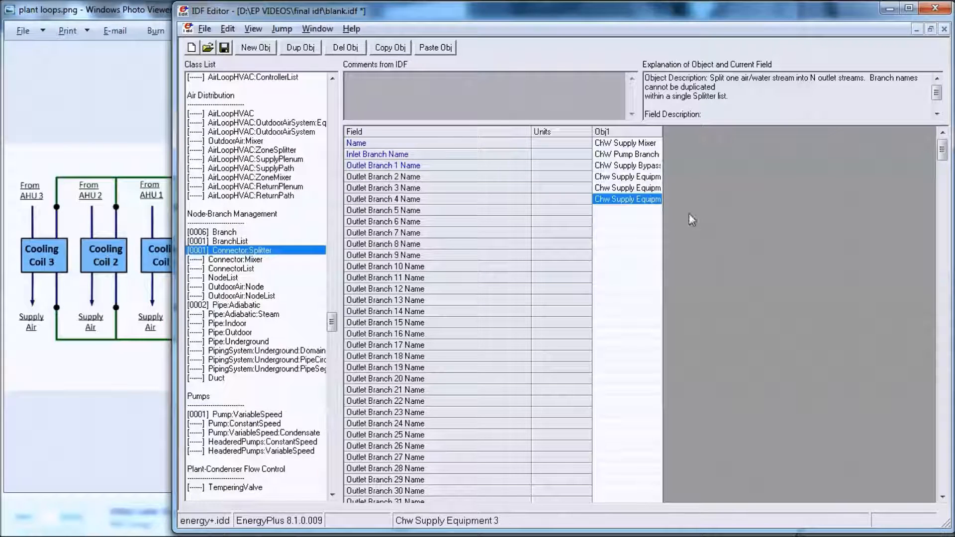
# Step: Add a Connector:Mixer object named ChW Supply Mixer
pyautogui.click(257, 260)
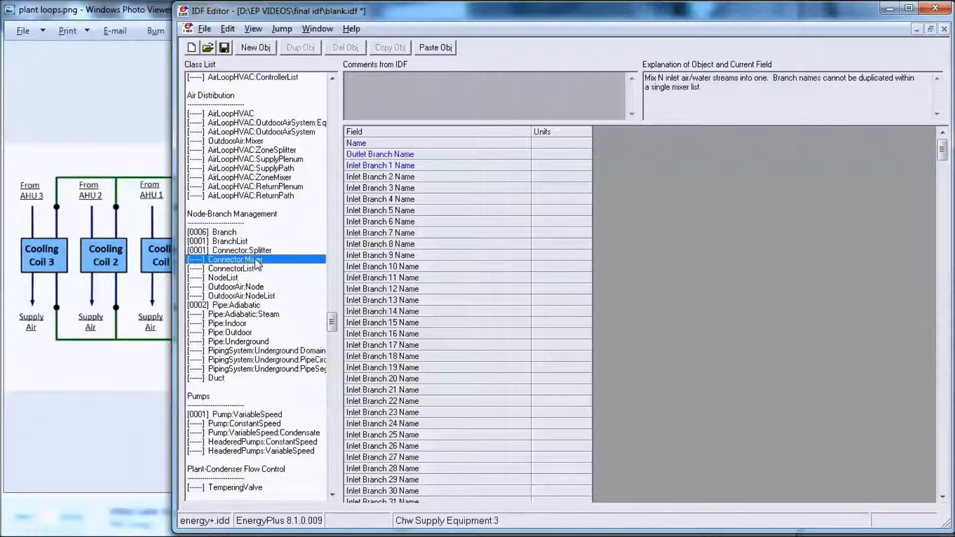
pyautogui.click(255, 47)
pyautogui.write('C')
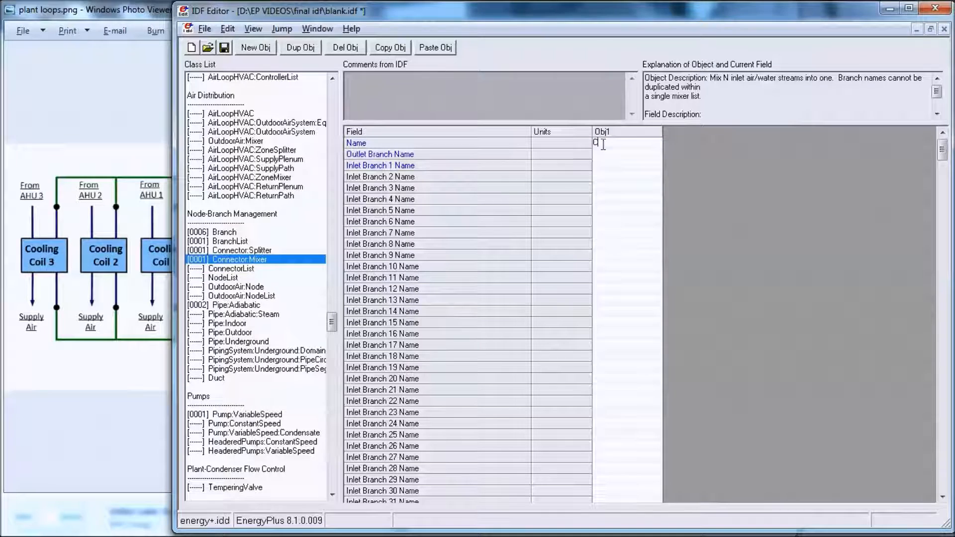
pyautogui.write('hW Supply ')
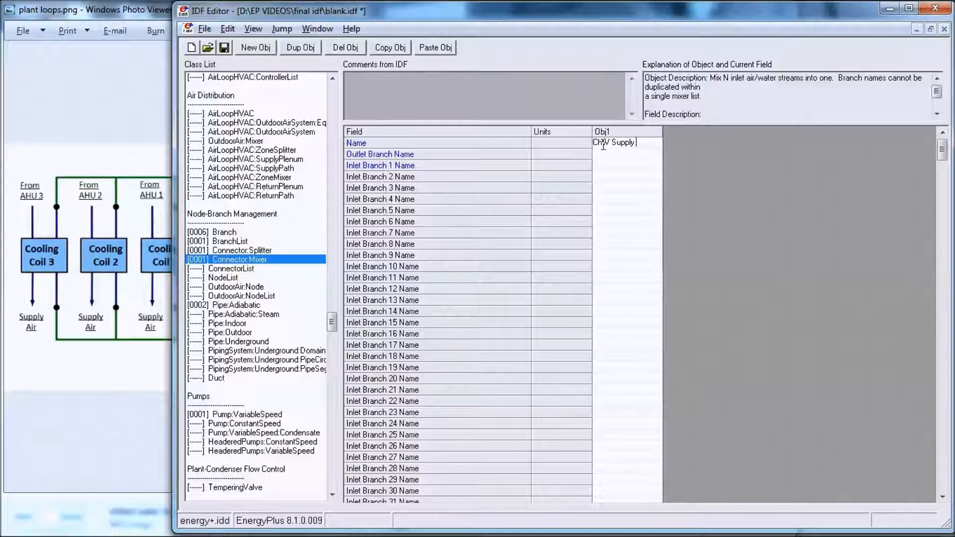
pyautogui.write('Mixer')
# Step: Rename the Connector:Splitter object to ChW Supply Splitter
pyautogui.click(244, 250)
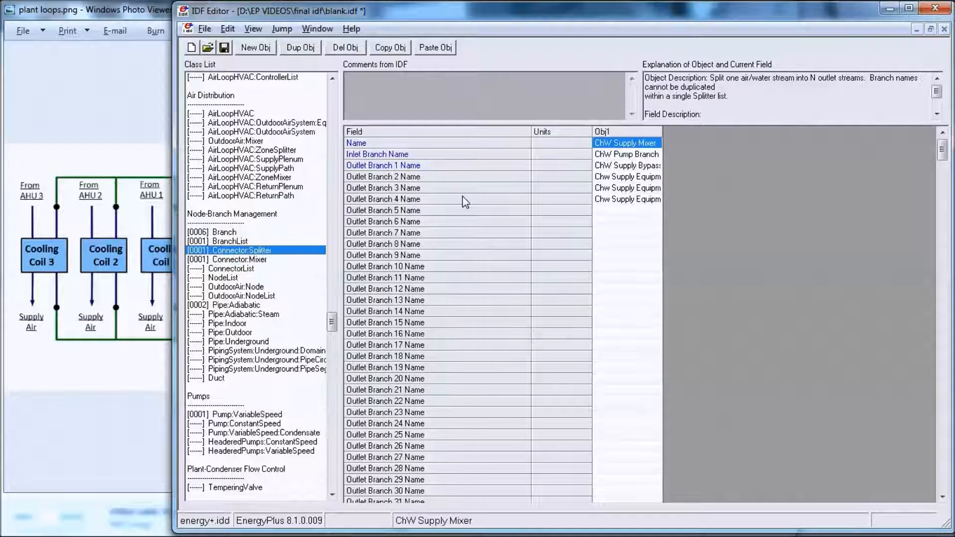
pyautogui.click(657, 143)
pyautogui.press('BackSpace')
pyautogui.press('BackSpace')
pyautogui.press('BackSpace')
pyautogui.write('Splitter')
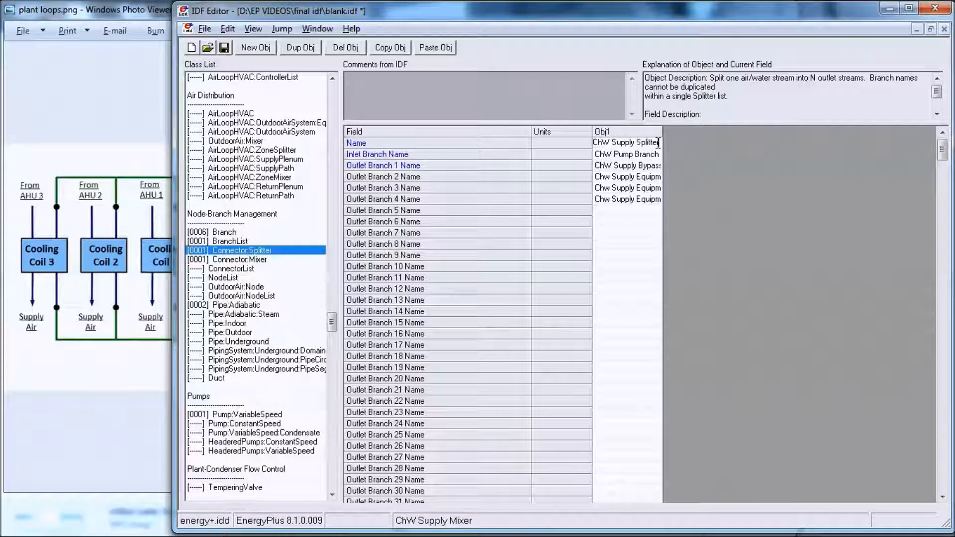
# Step: Set the Connector:Mixer's outlet branch to ChW Supply Outlet Branch and its inlet branch 1 to ChW Supply Bypass Branch
pyautogui.click(242, 260)
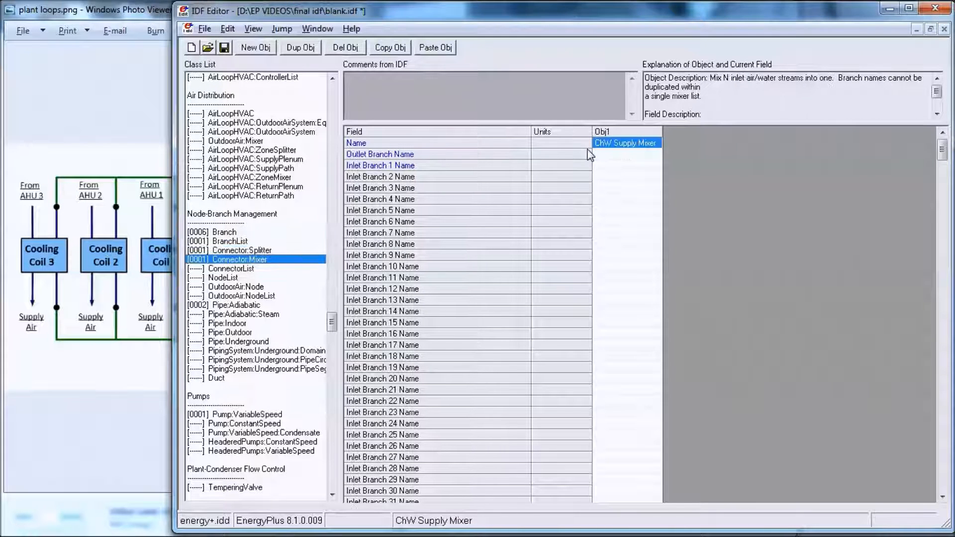
pyautogui.click(636, 155)
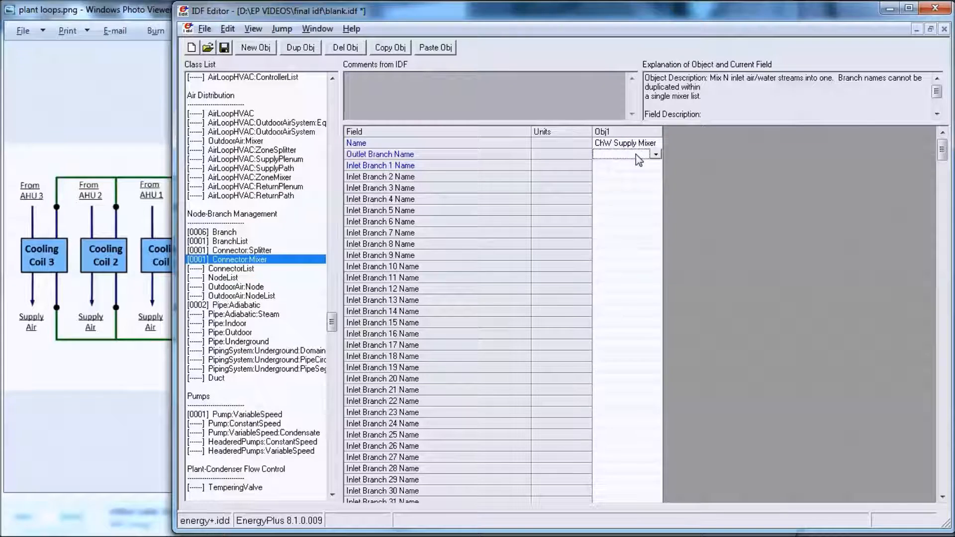
pyautogui.click(635, 154)
pyautogui.click(628, 187)
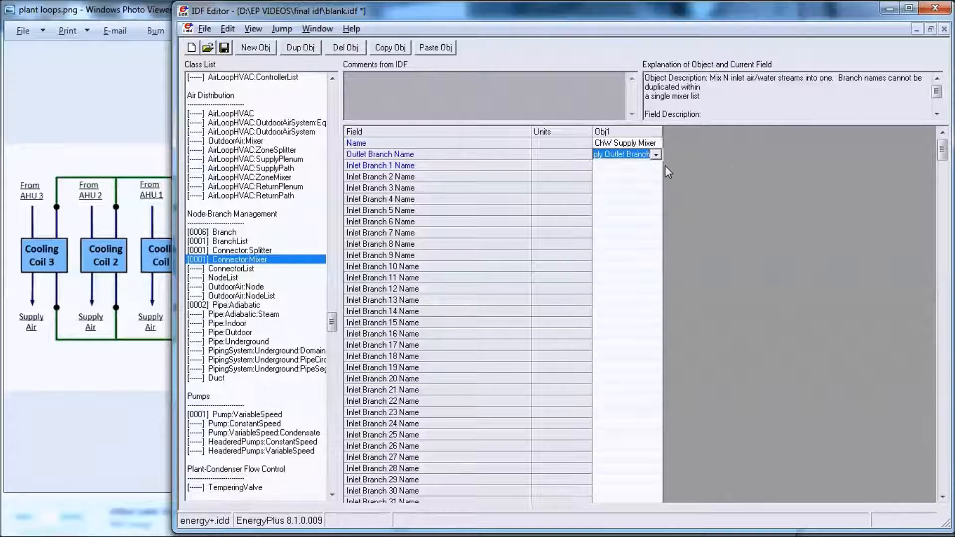
pyautogui.click(619, 166)
pyautogui.click(637, 166)
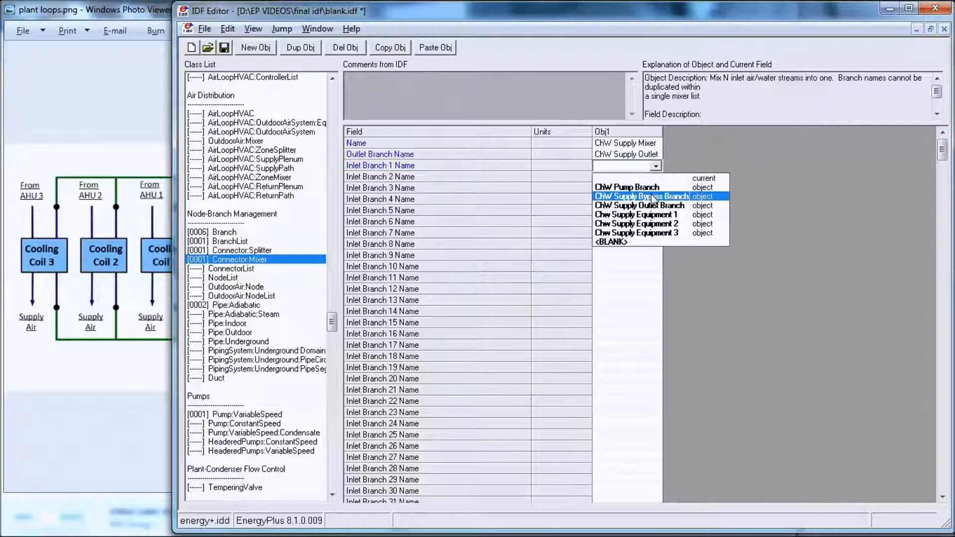
pyautogui.click(652, 196)
# Step: Assign Chw Supply Equipment 1, 2 and 3 to the mixer's inlet branches 2, 3 and 4
pyautogui.click(644, 178)
pyautogui.click(656, 177)
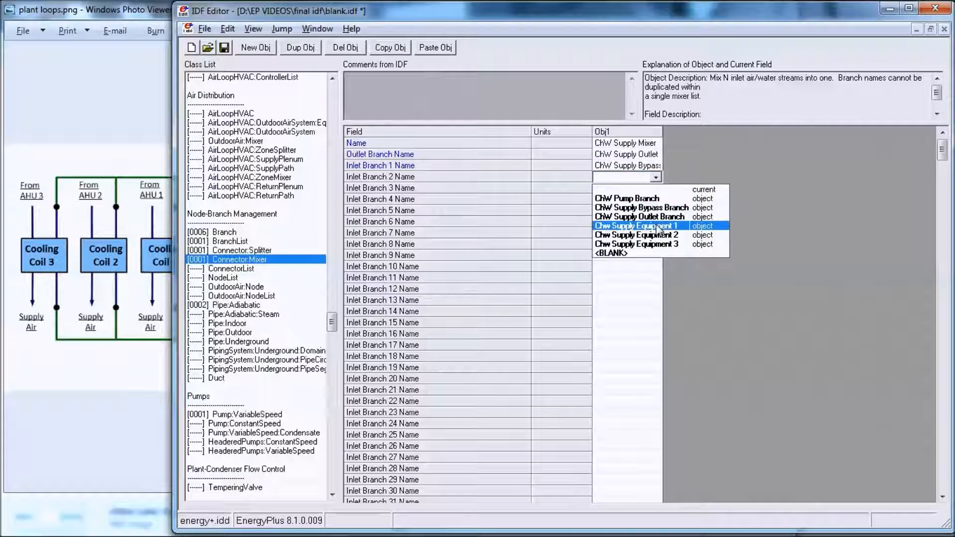
pyautogui.click(647, 226)
pyautogui.click(644, 189)
pyautogui.click(656, 189)
pyautogui.click(652, 246)
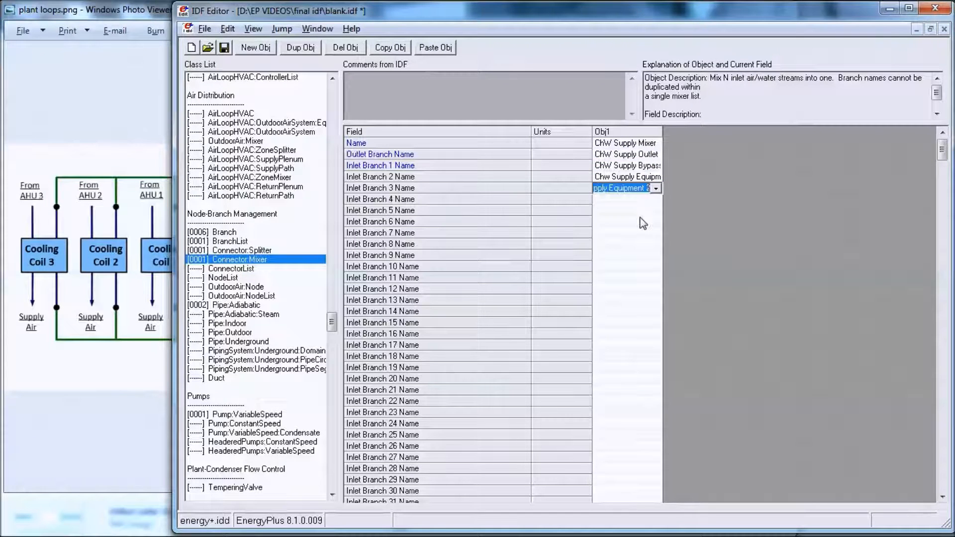
pyautogui.click(628, 199)
pyautogui.click(656, 199)
pyautogui.click(661, 268)
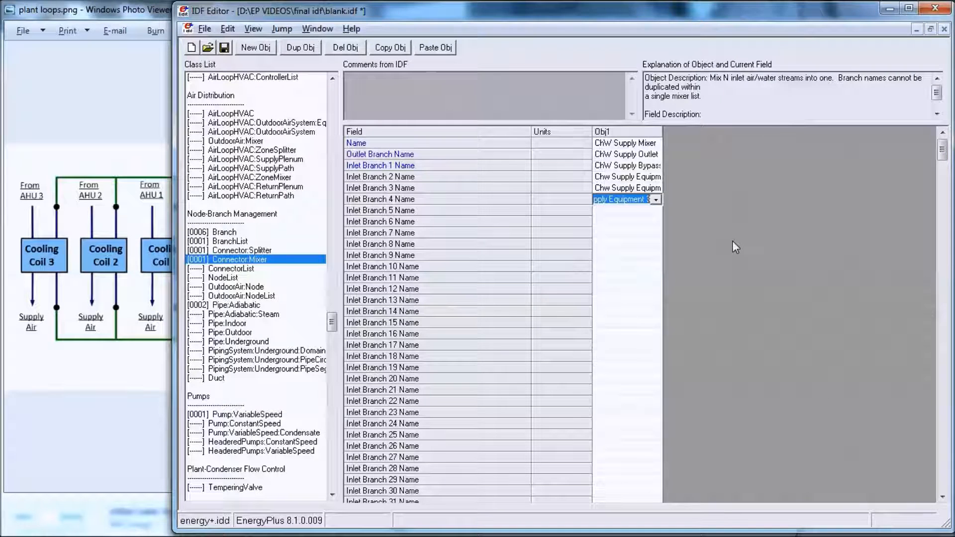
# Step: Add a ConnectorList object named ChW Supply Side Connectors
pyautogui.click(243, 270)
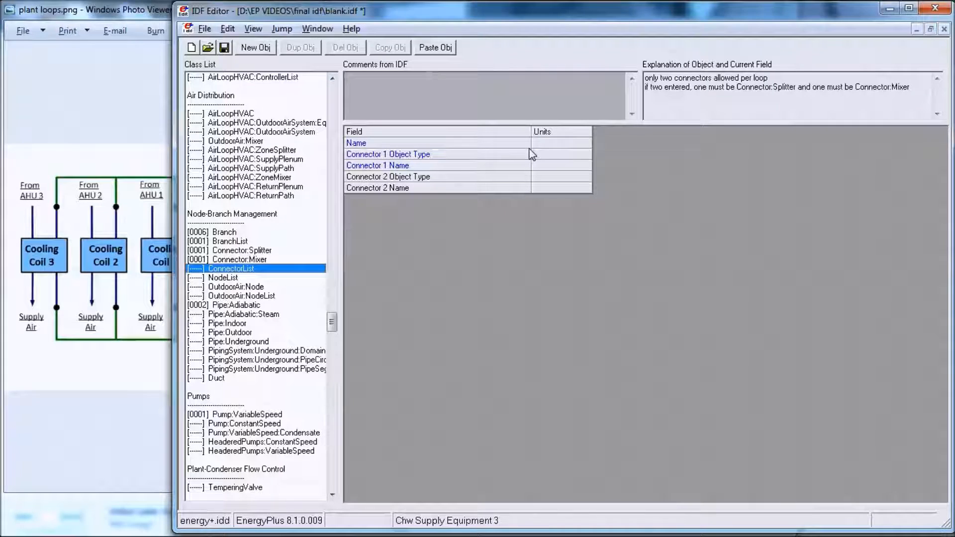
pyautogui.click(95, 369)
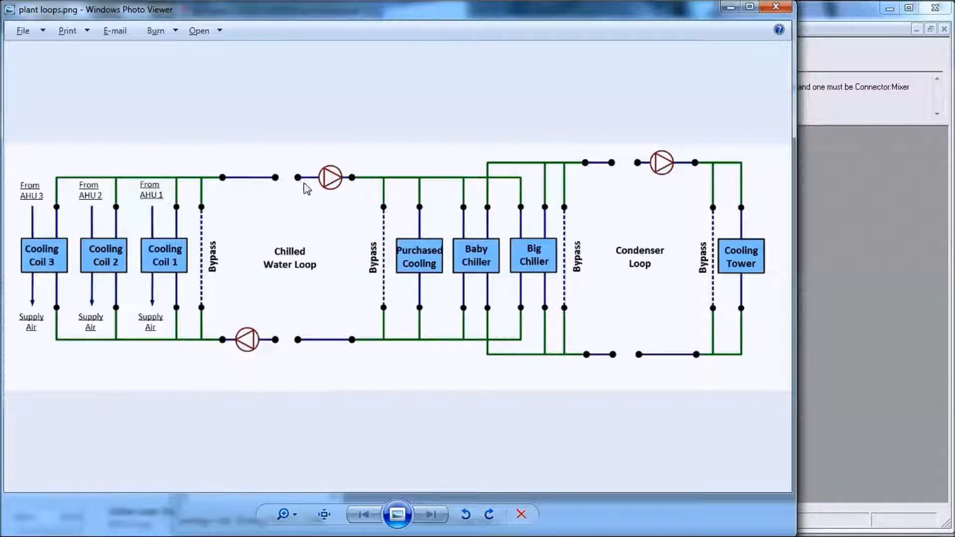
pyautogui.click(885, 169)
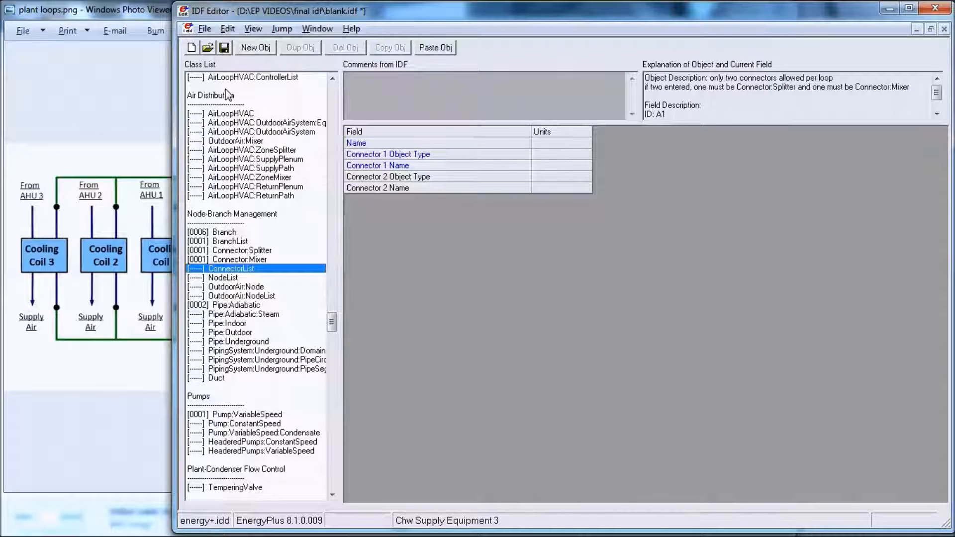
pyautogui.click(255, 48)
pyautogui.click(602, 142)
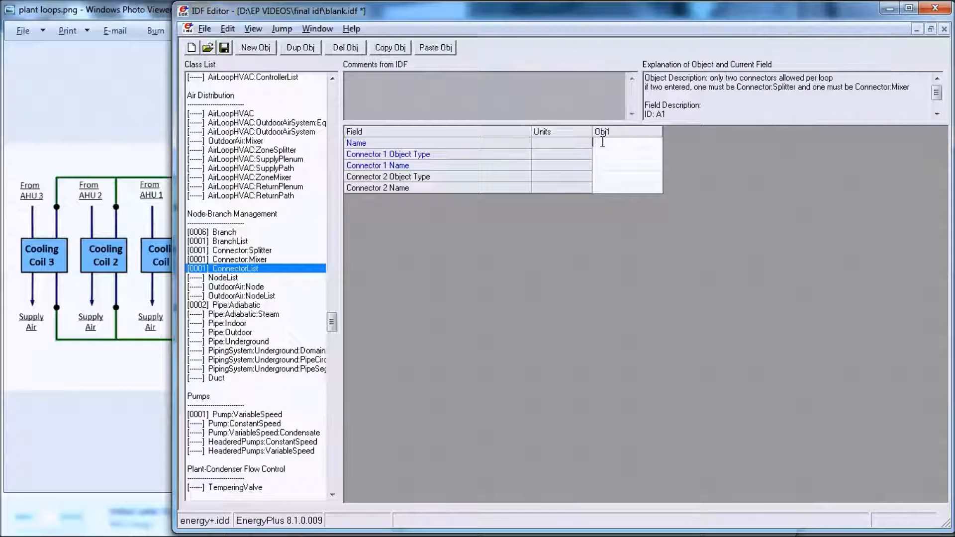
pyautogui.write('ChW Supply')
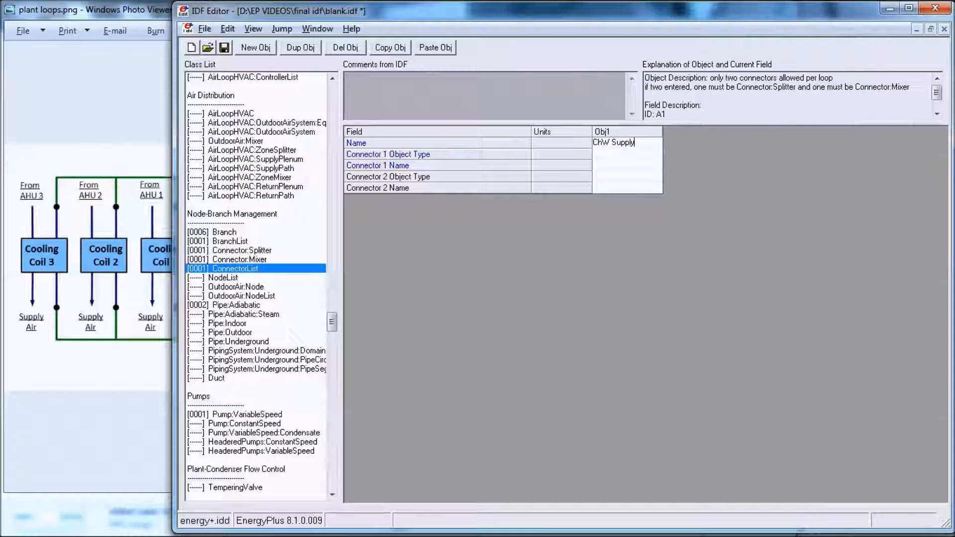
pyautogui.write(' Side Connectors')
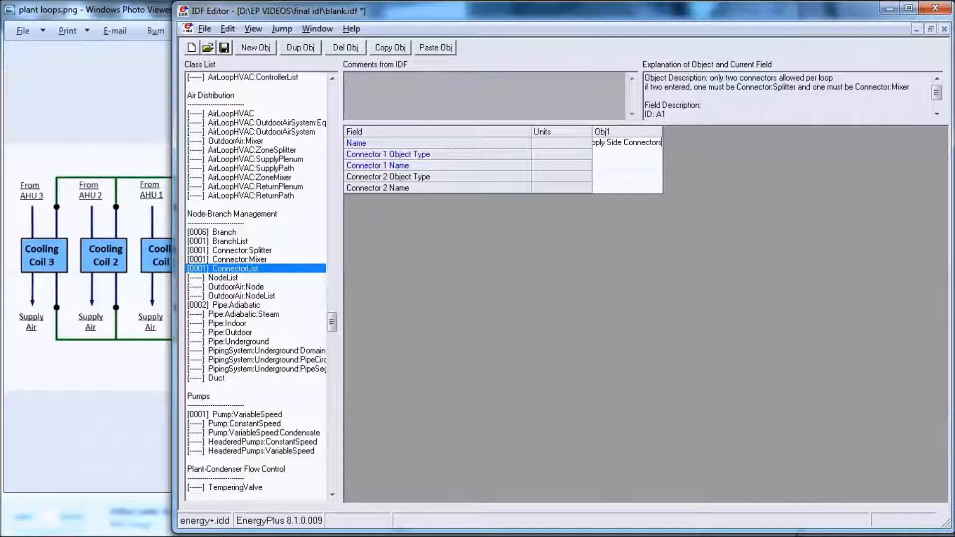
# Step: Set the ConnectorList's connector 1 object type to Connector:Splitter and connector 2 object type to Connector:Mixer
pyautogui.click(656, 155)
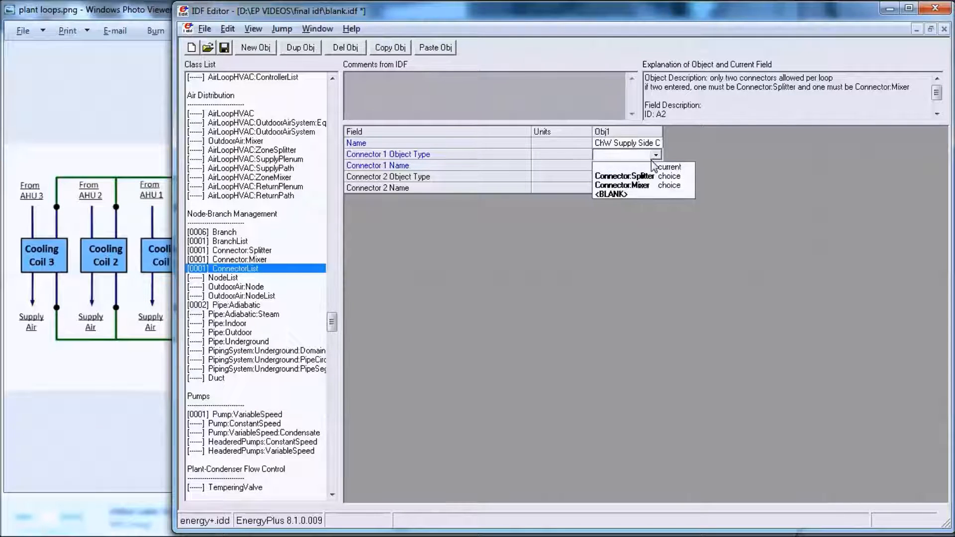
pyautogui.click(649, 175)
pyautogui.click(649, 166)
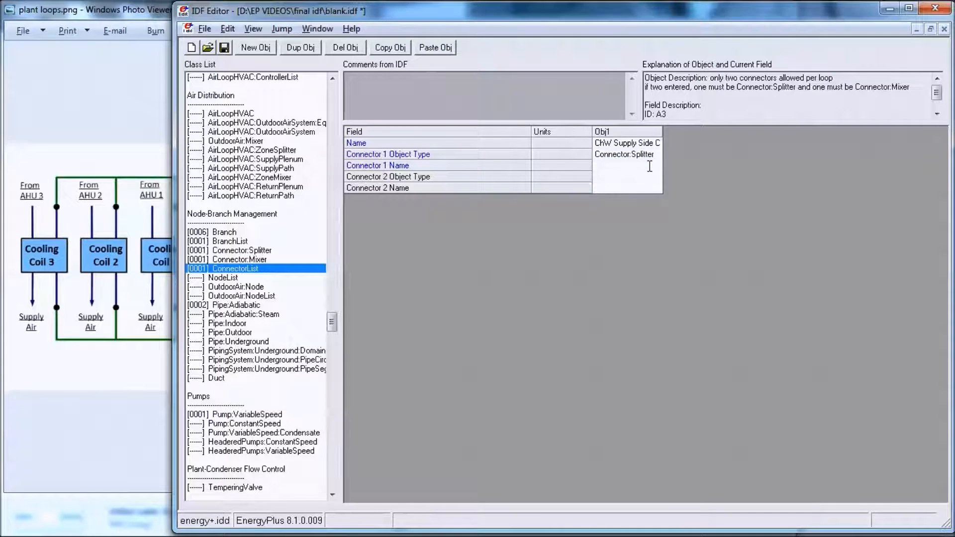
pyautogui.click(626, 177)
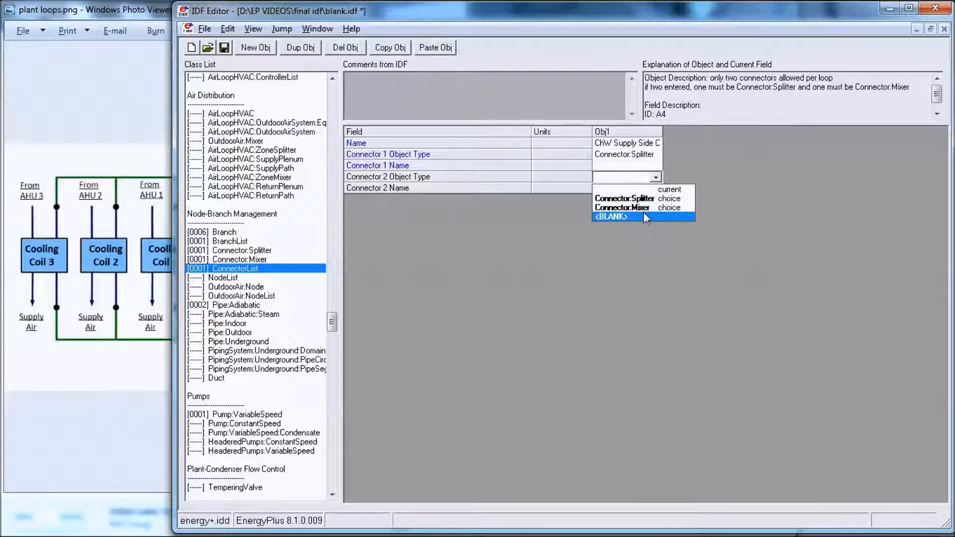
pyautogui.click(642, 201)
# Step: Copy the name ChW Supply Splitter from the Connector:Splitter object into the ConnectorList's connector 1 name
pyautogui.click(239, 251)
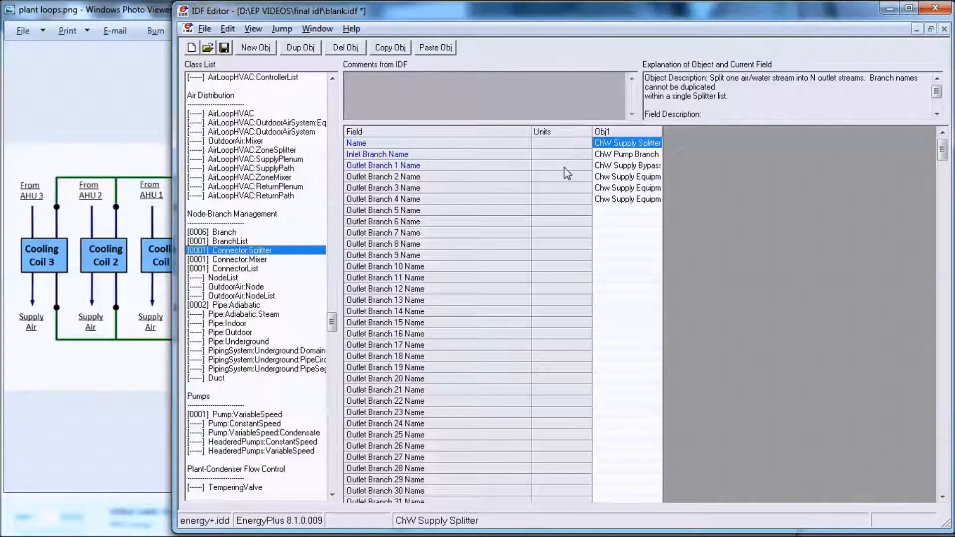
pyautogui.doubleClick(662, 133)
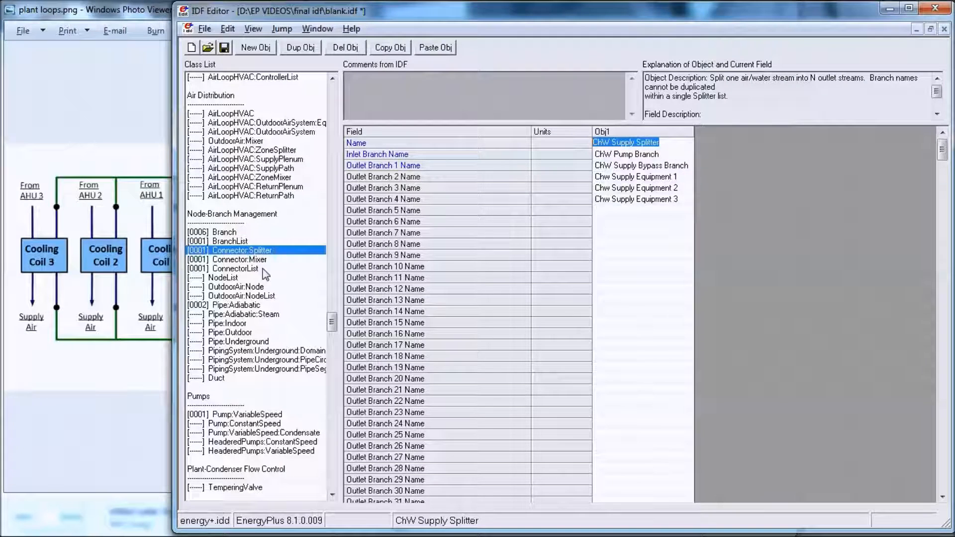
pyautogui.click(234, 268)
pyautogui.click(624, 164)
# Step: Set the ConnectorList's connector 2 name to ChW Supply Mixer
pyautogui.click(621, 186)
pyautogui.click(620, 186)
pyautogui.write('ChW Supply Splitter')
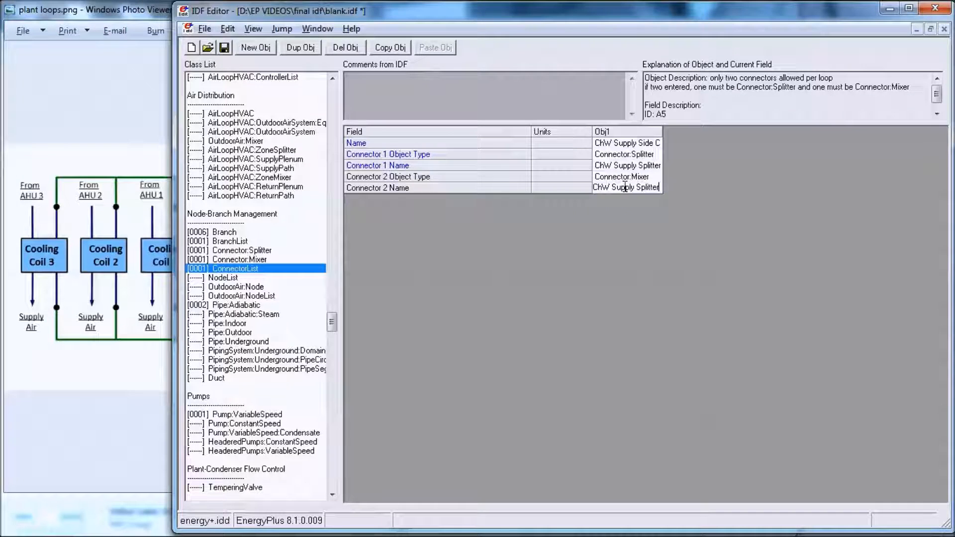
pyautogui.press('BackSpace')
pyautogui.press('BackSpace')
pyautogui.press('BackSpace')
pyautogui.press('BackSpace')
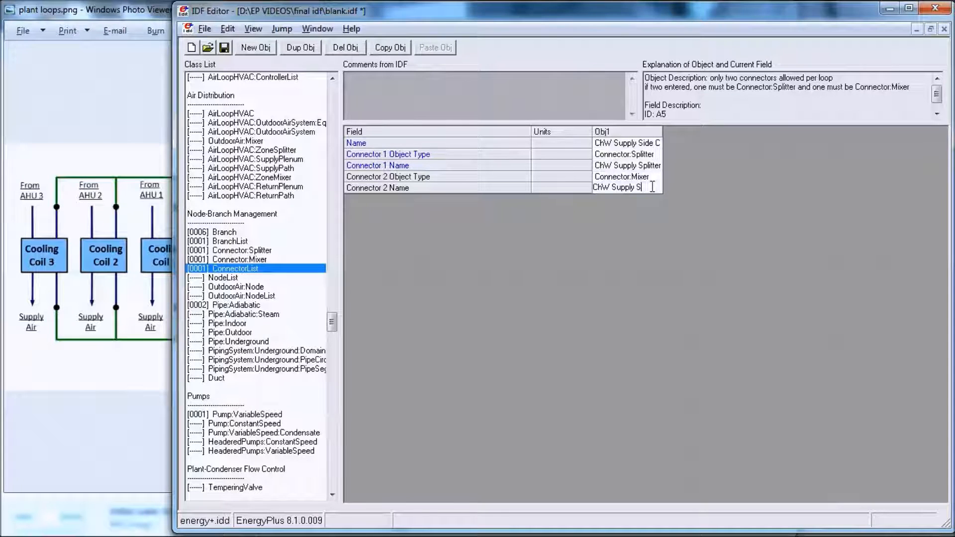
pyautogui.write('Mixer')
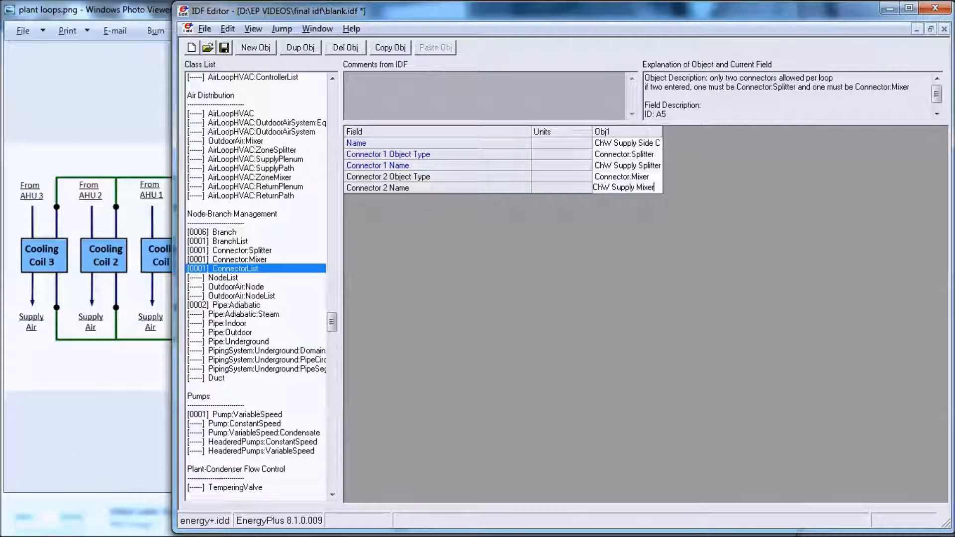
pyautogui.click(582, 261)
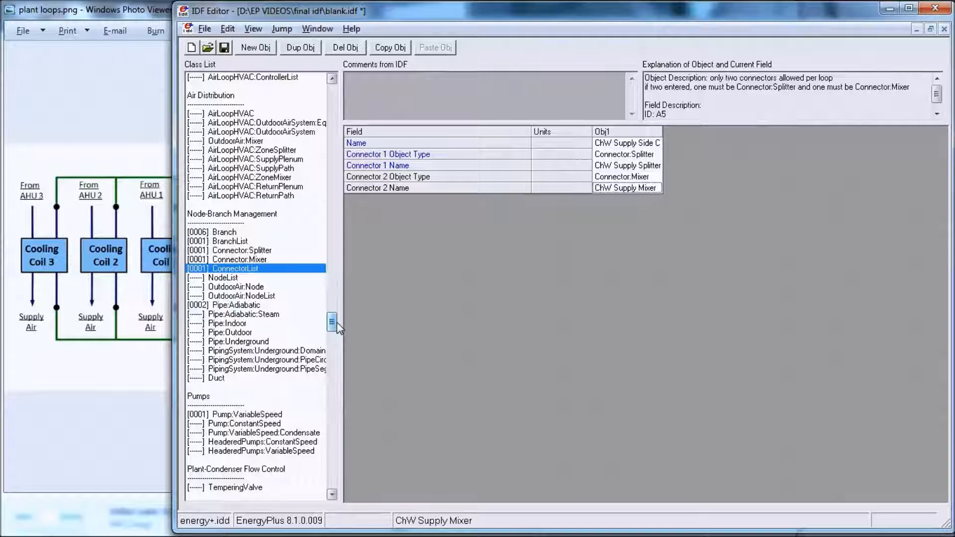
# Step: Switch to Windows Photo Viewer to examine the plant loops diagram
pyautogui.scroll(-5, 336, 327)
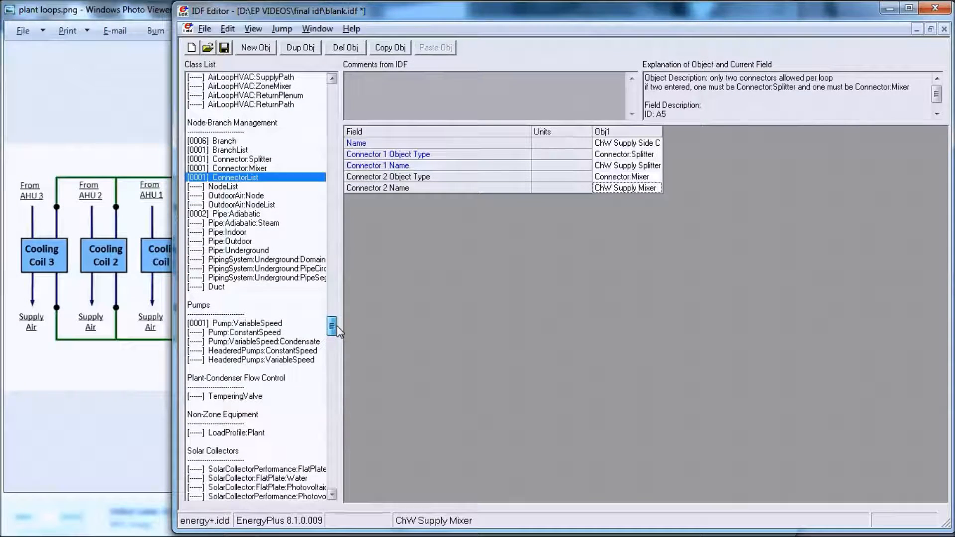
pyautogui.scroll(4, 338, 328)
pyautogui.click(84, 330)
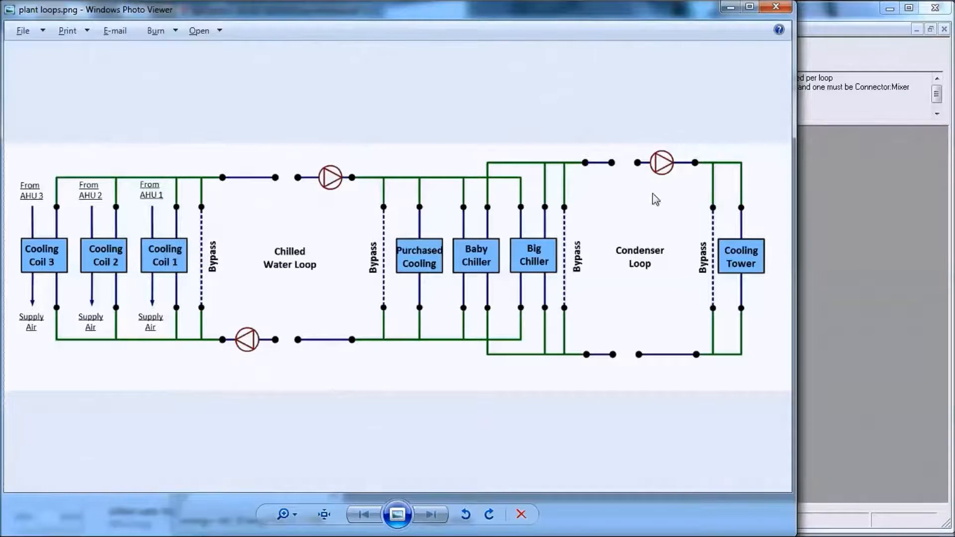